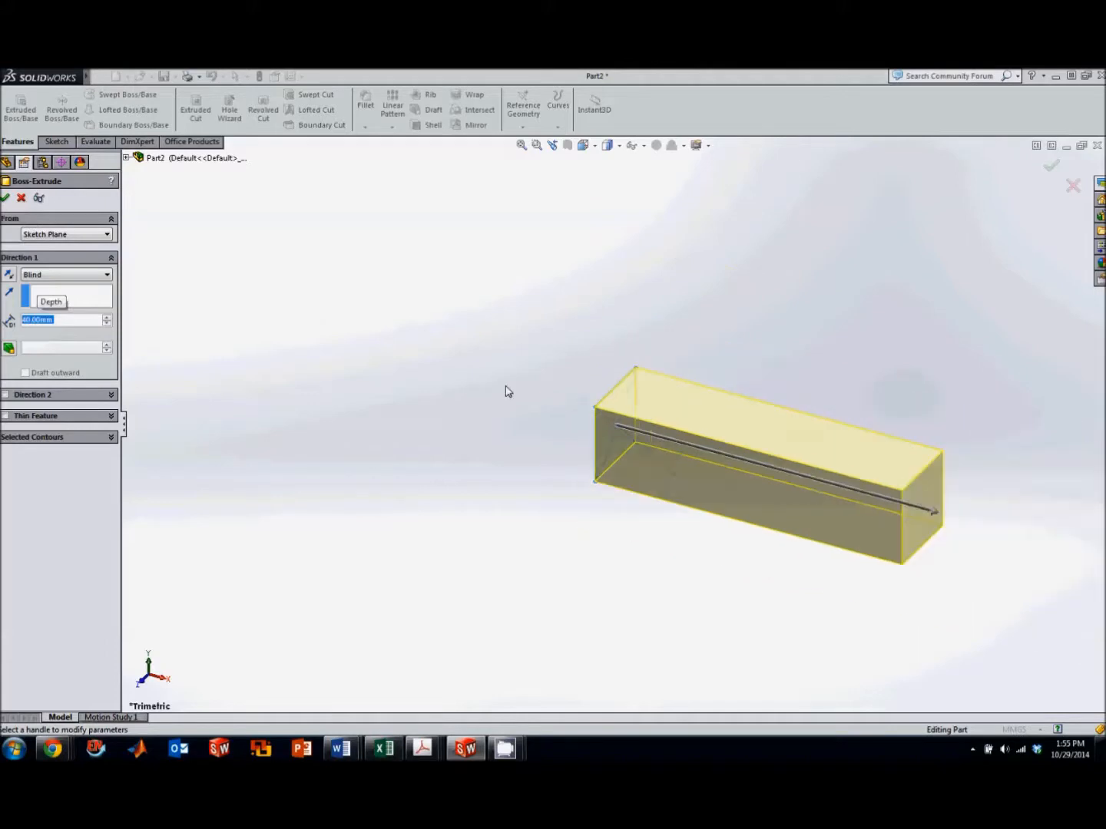
- Extrude the rectangular profile to a blind depth of 40 mm to make a solid bar
scroll(887, 350, "down", 2)
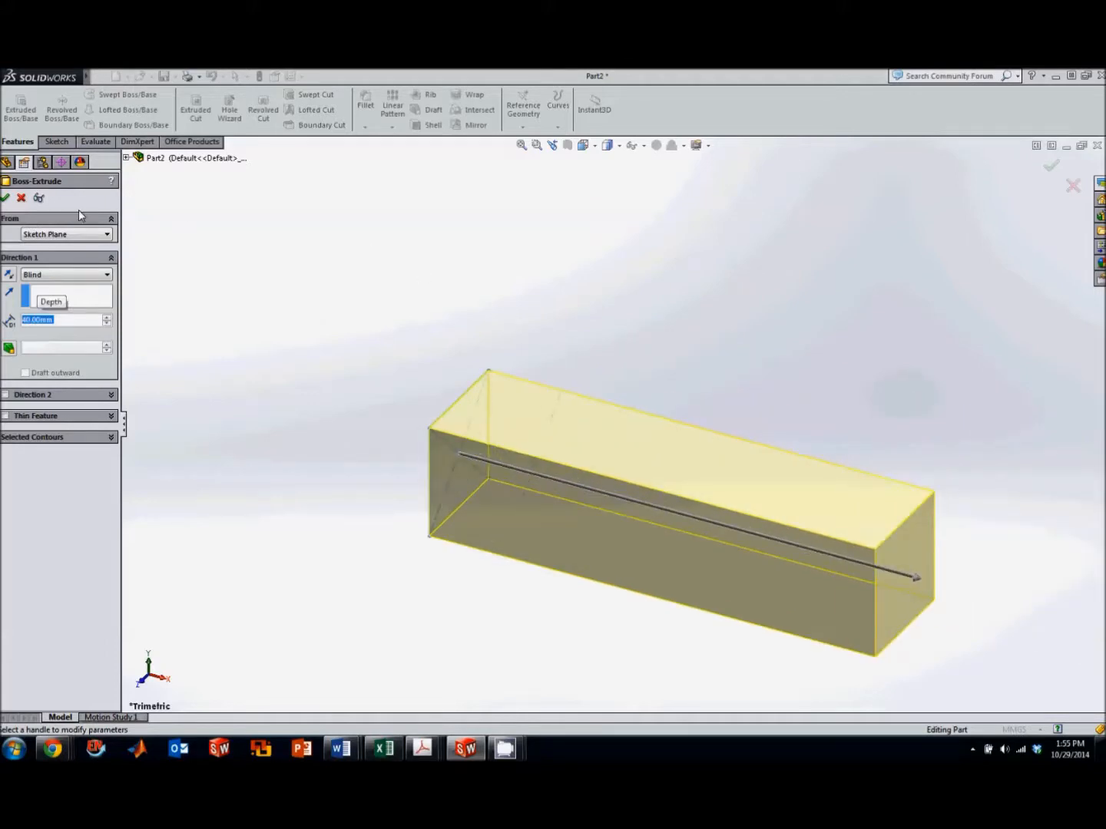
left_click(5, 198)
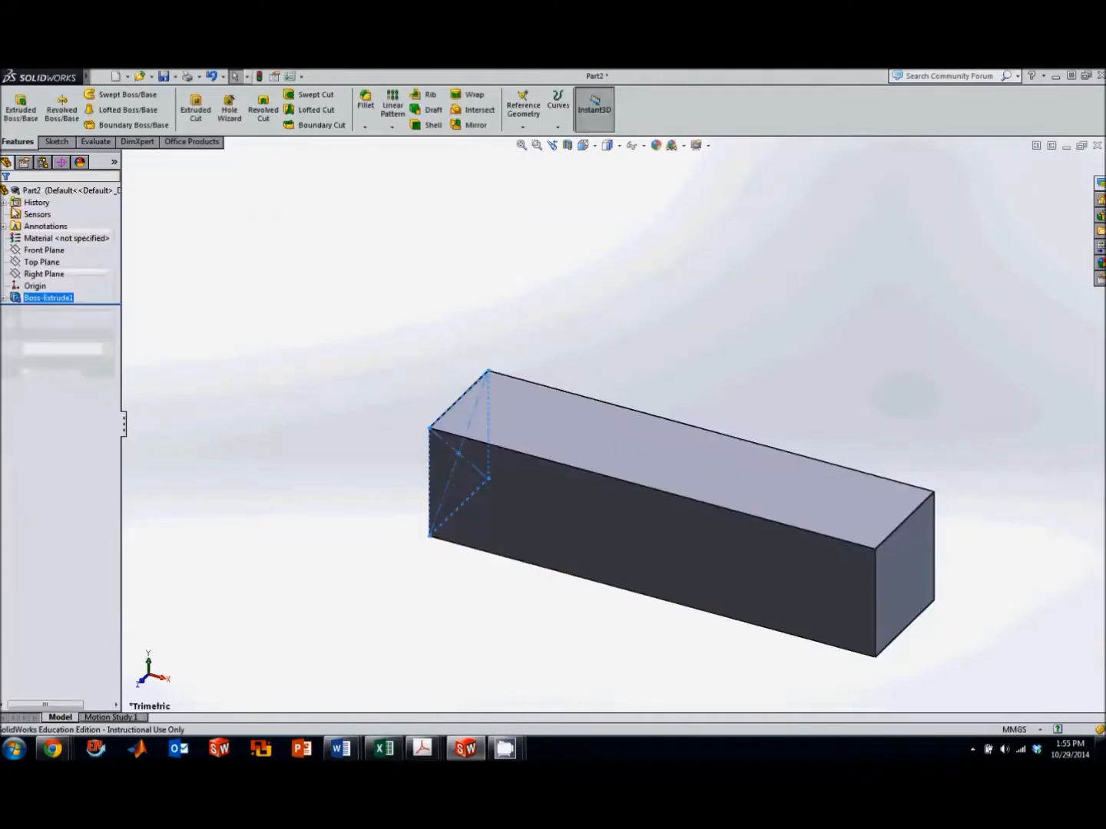
scroll(751, 560, "down", 2)
scroll(760, 568, "up", 3)
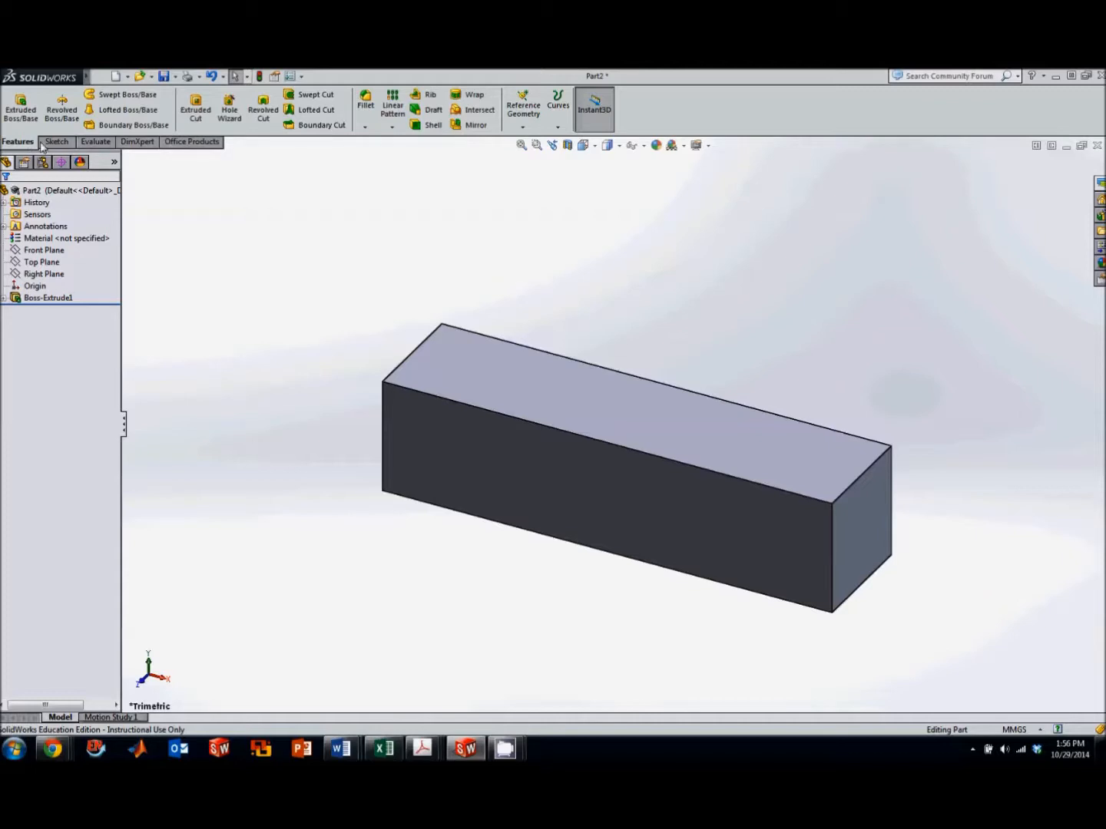
- Start a SimulationXpress study of the bar and proceed to its fixtures stage
left_click(96, 142)
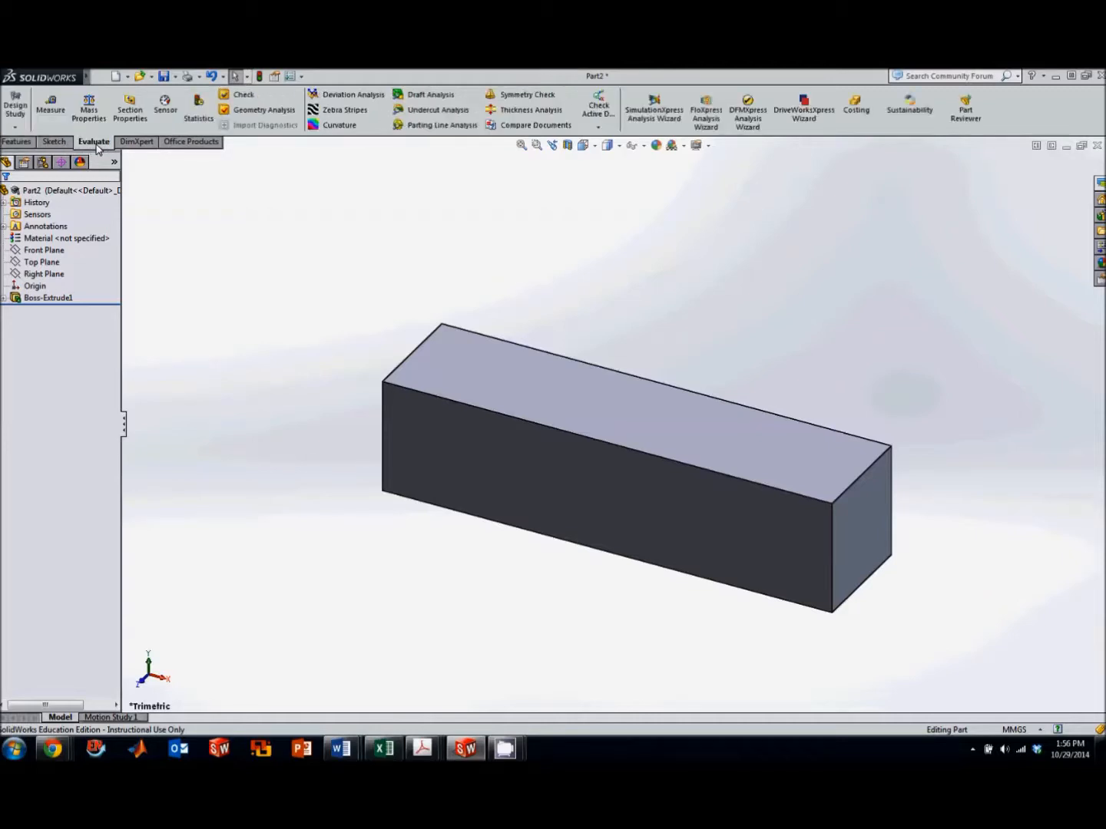
left_click(649, 113)
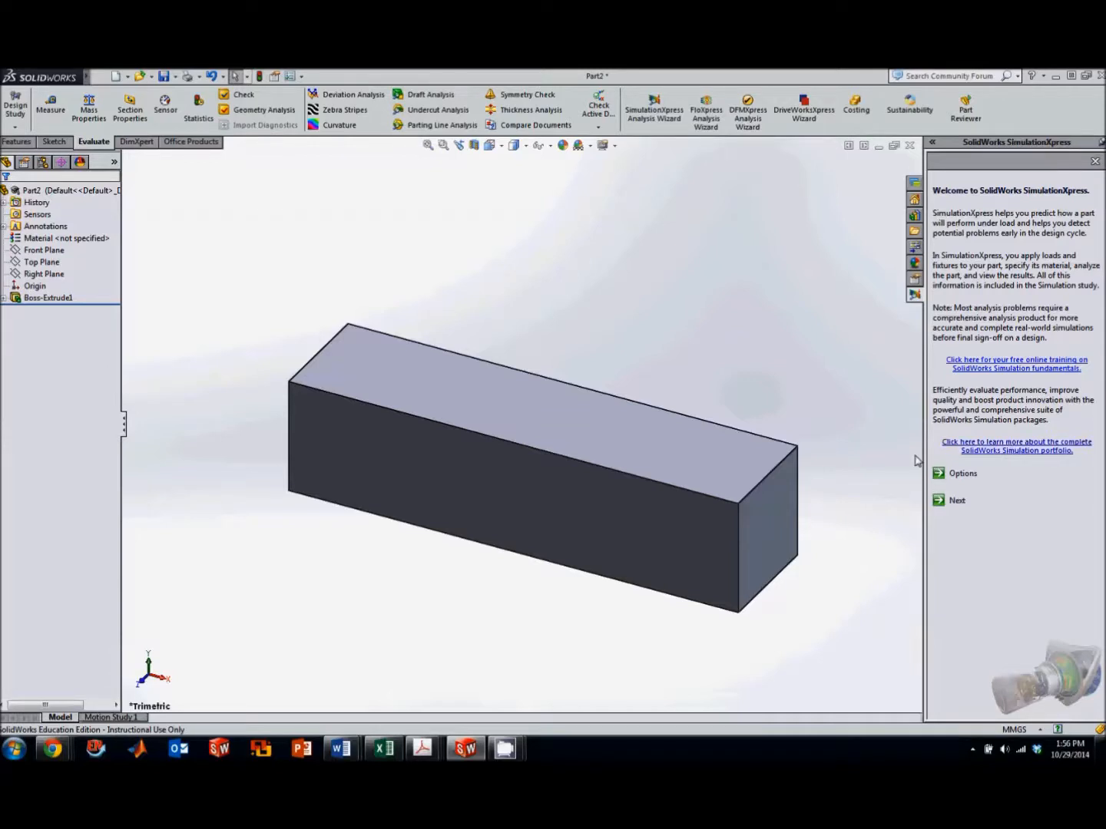
left_click(938, 502)
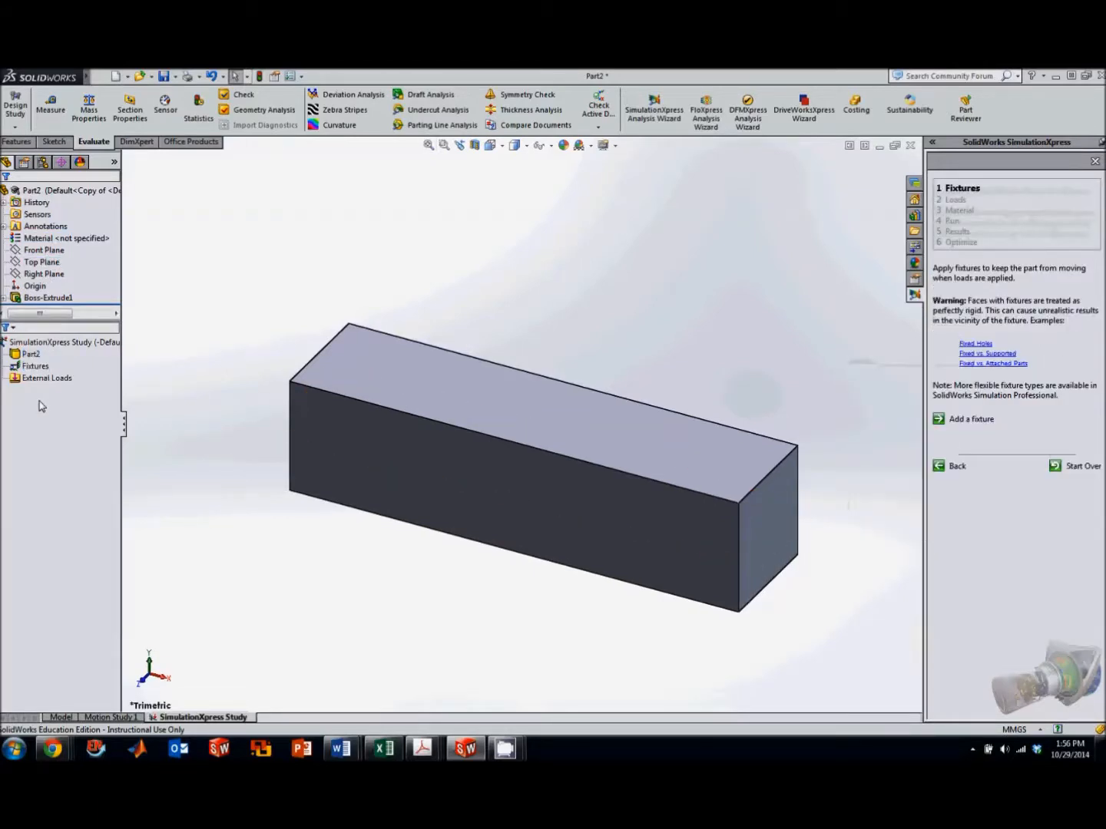
left_click(38, 378)
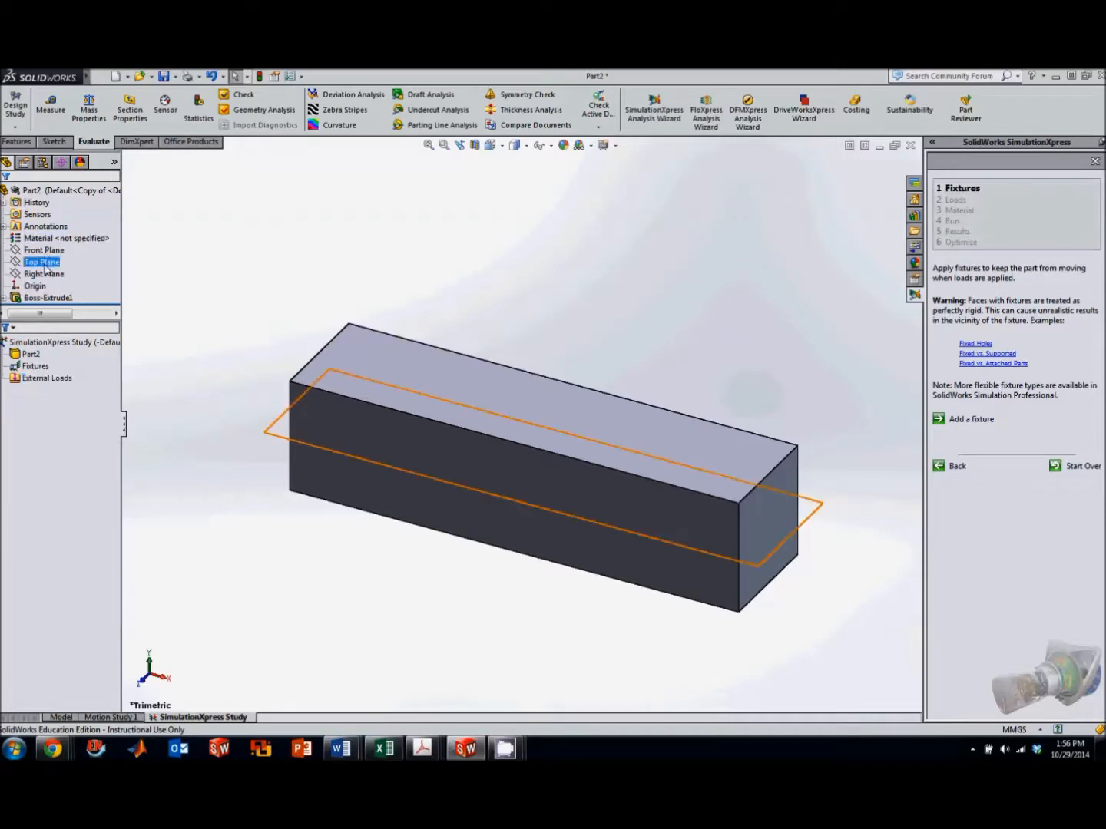
left_click(32, 355)
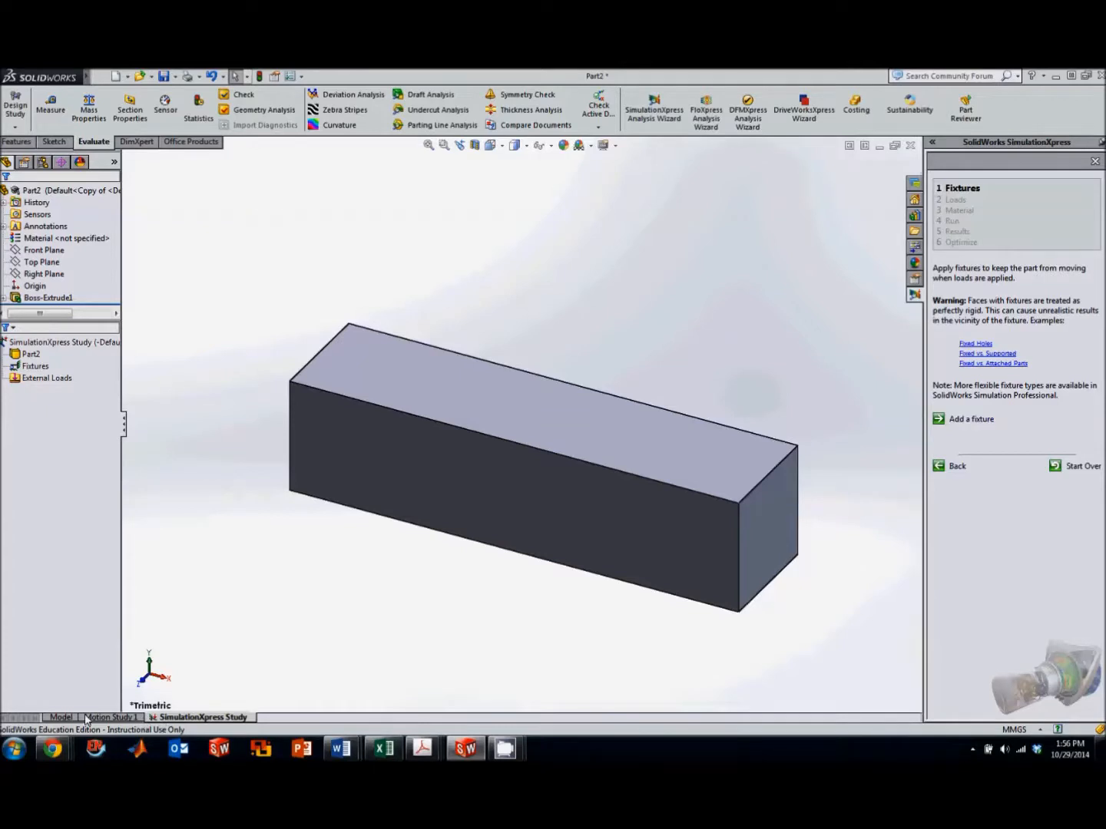
left_click(60, 717)
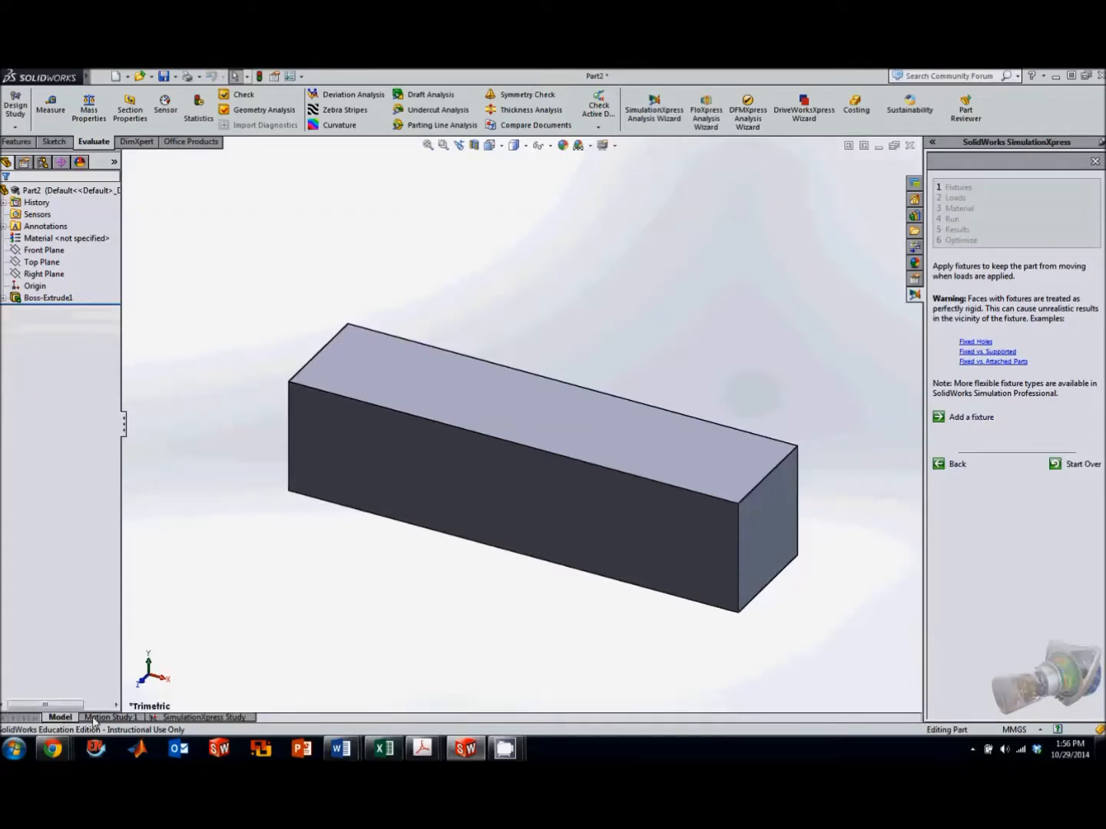
left_click(179, 718)
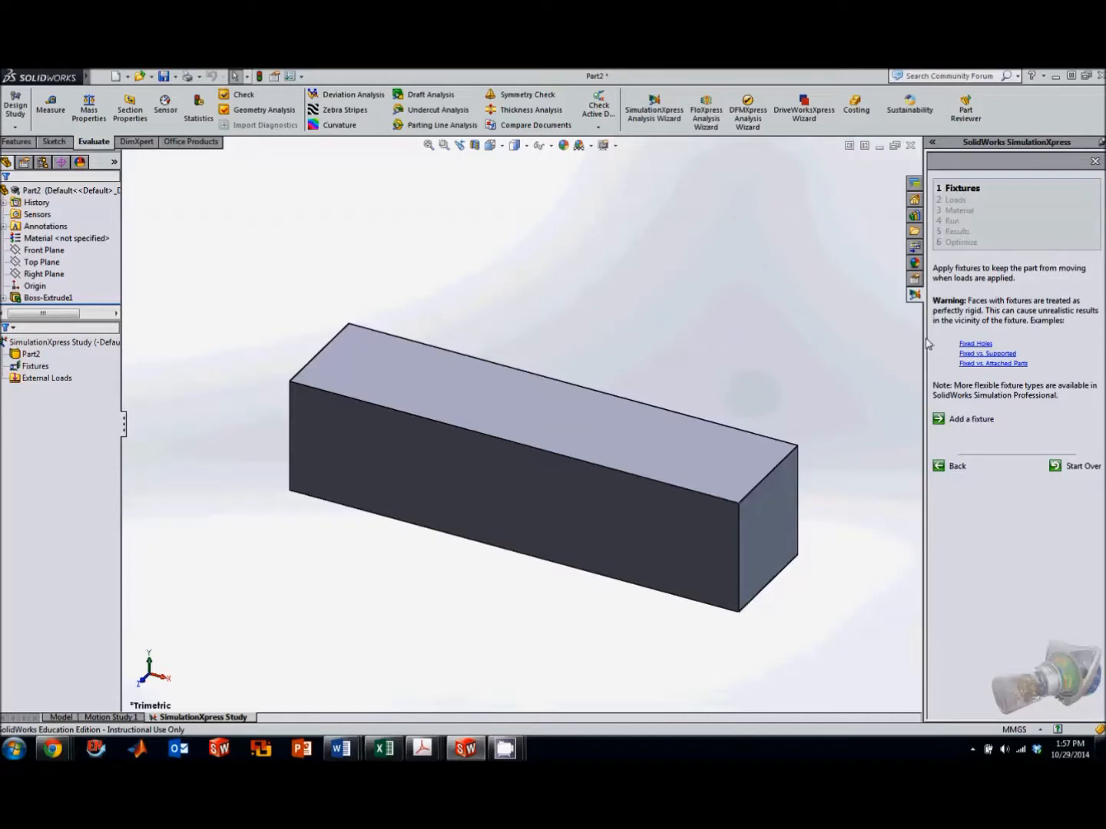
- Apply Alloy Steel from the SolidWorks Steel materials to the part in the SimulationXpress study
left_click_drag(926, 343, 946, 338)
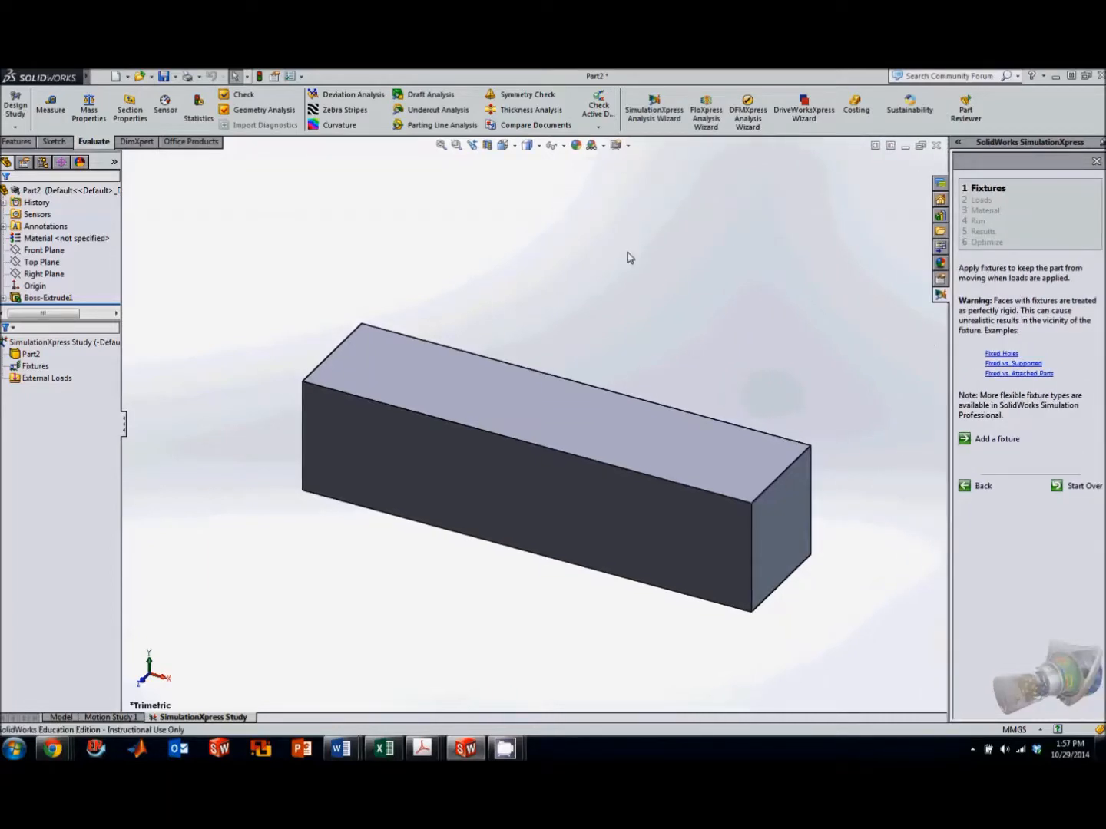
left_click(29, 377)
left_click(31, 355)
right_click(31, 359)
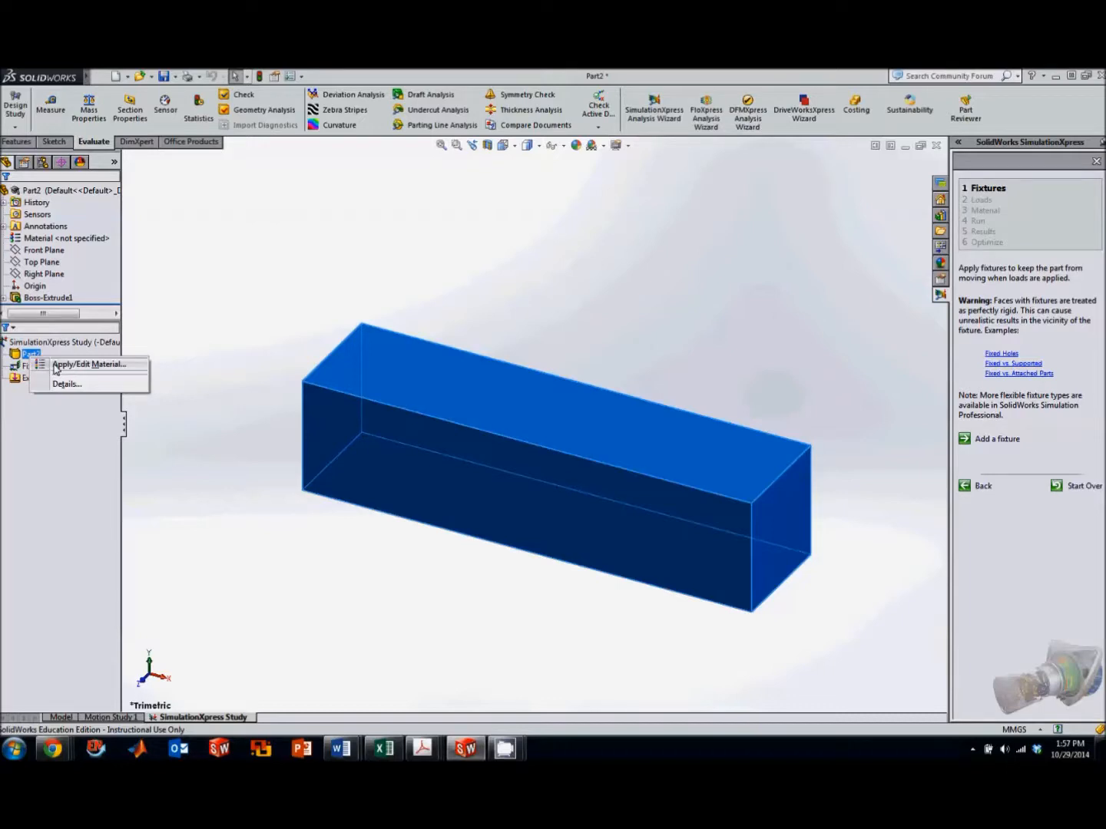
left_click(55, 369)
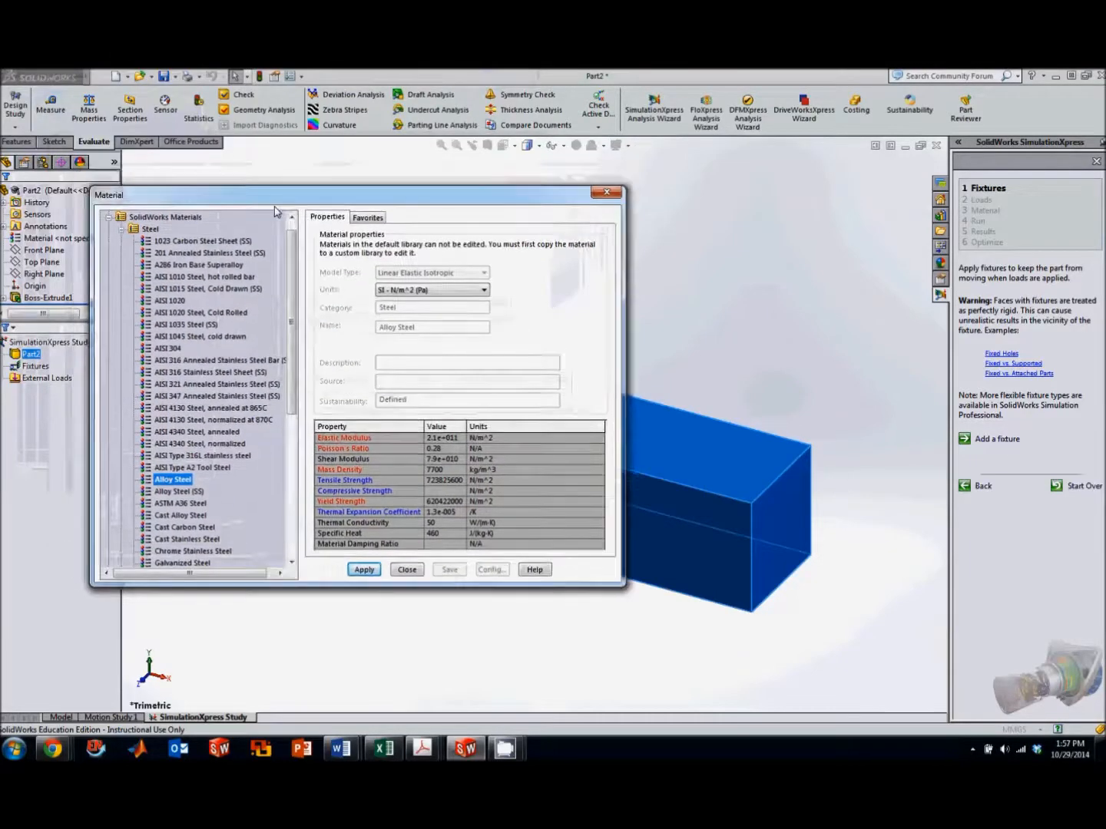
left_click_drag(289, 252, 292, 332)
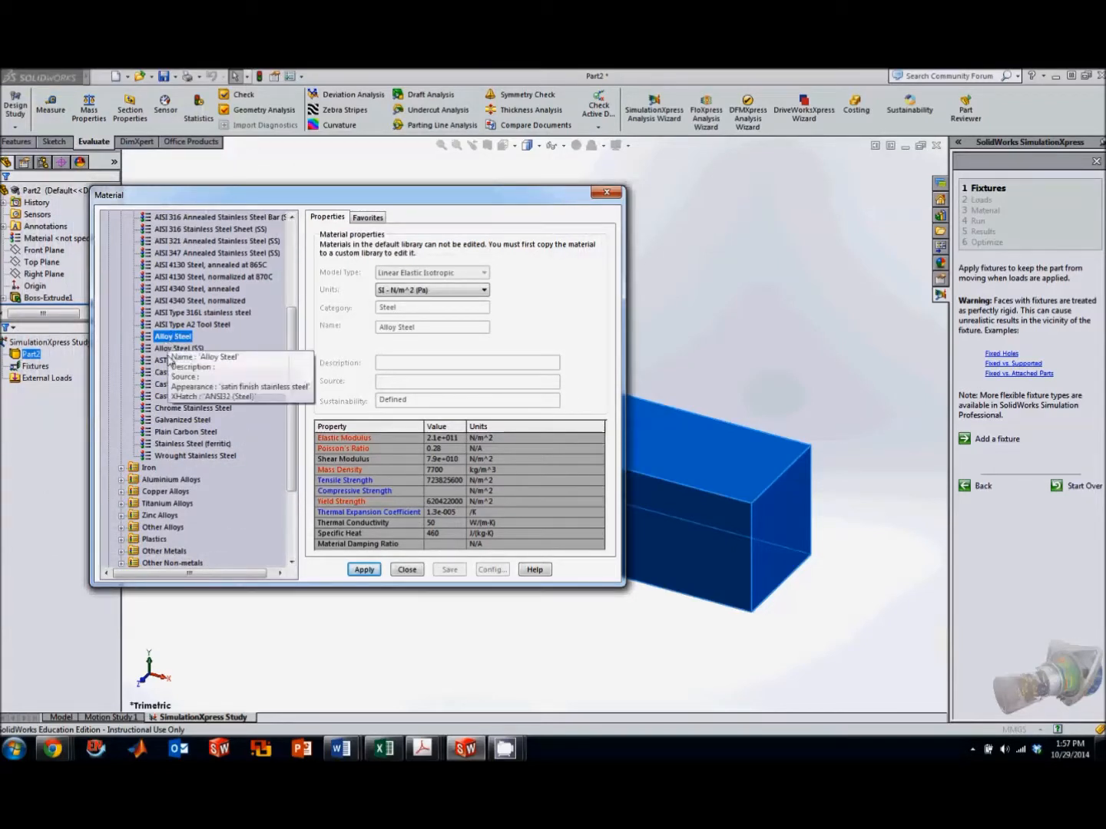
left_click(364, 570)
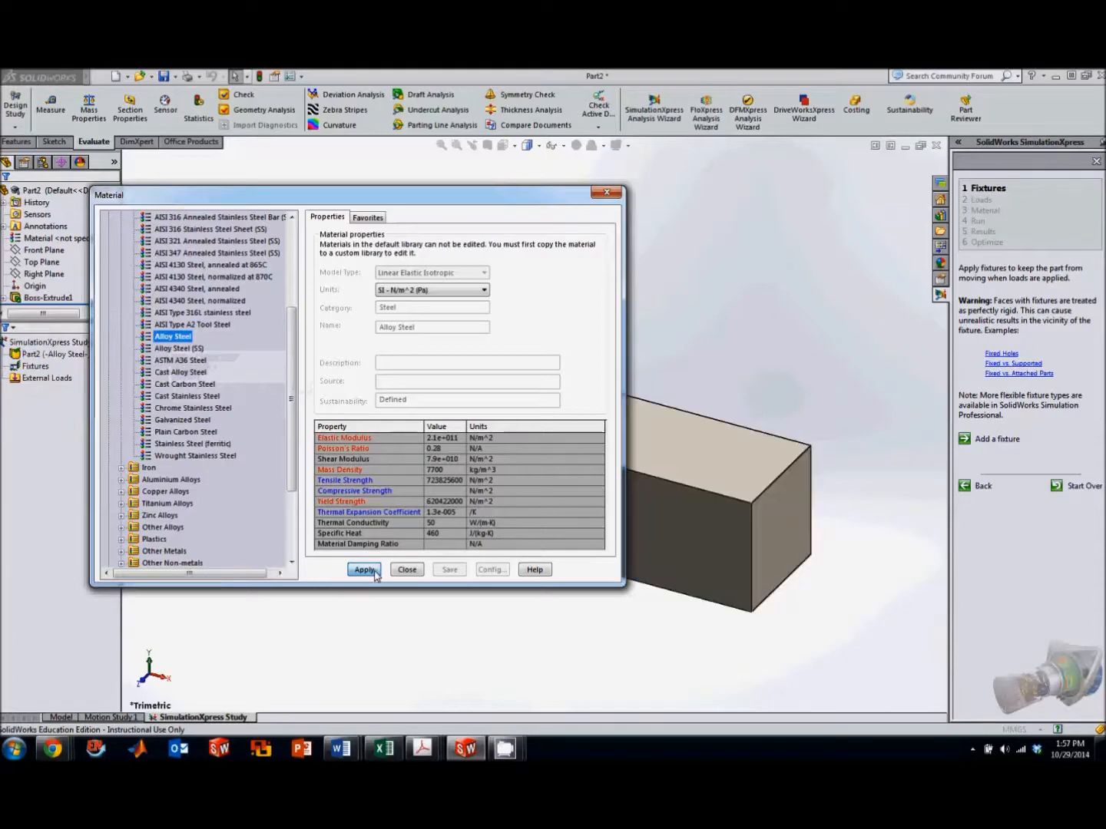
left_click(407, 570)
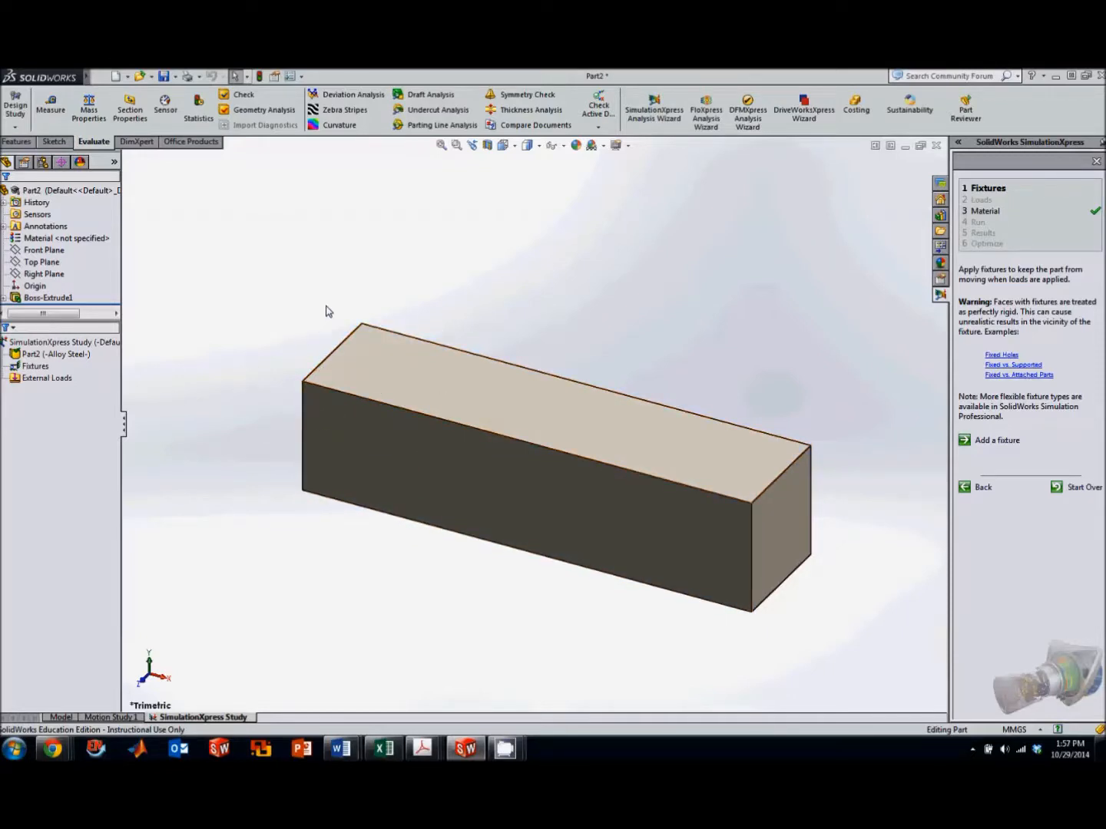
- Add a Fixed Geometry fixture to the square end face of the bar at the sketch-plane end
left_click(23, 354)
left_click(33, 367)
right_click(39, 370)
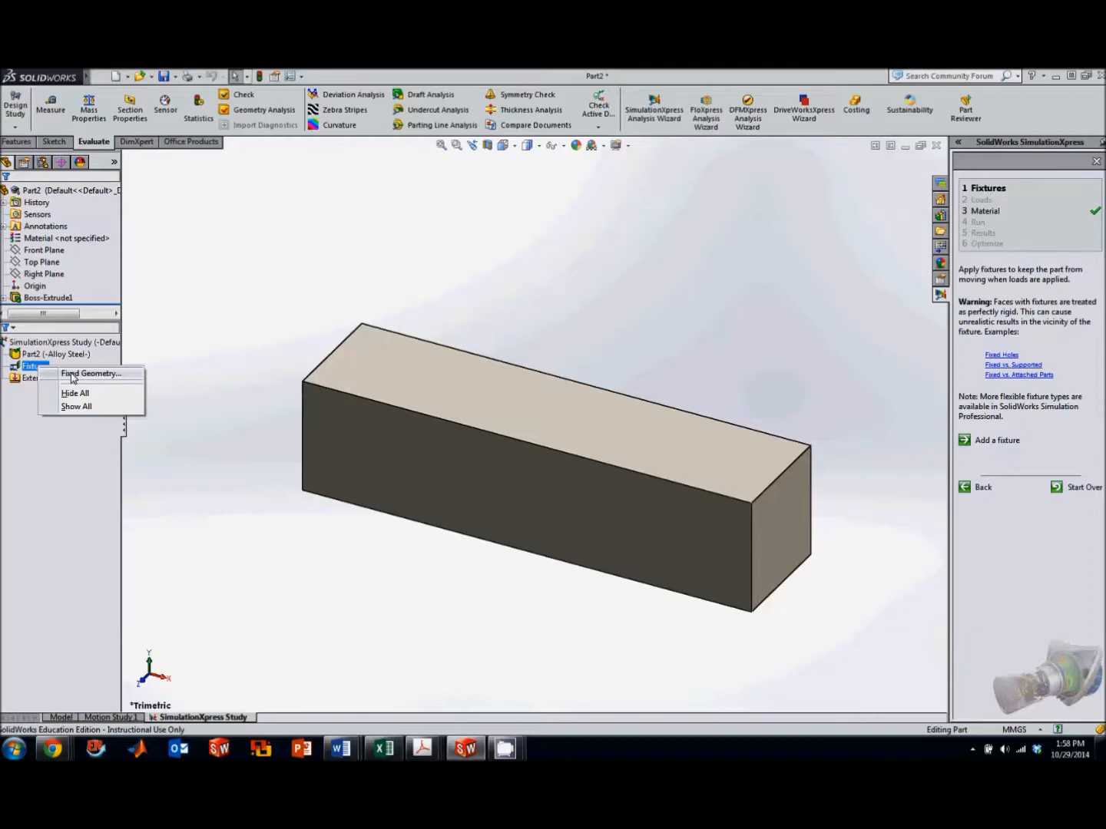
left_click(71, 374)
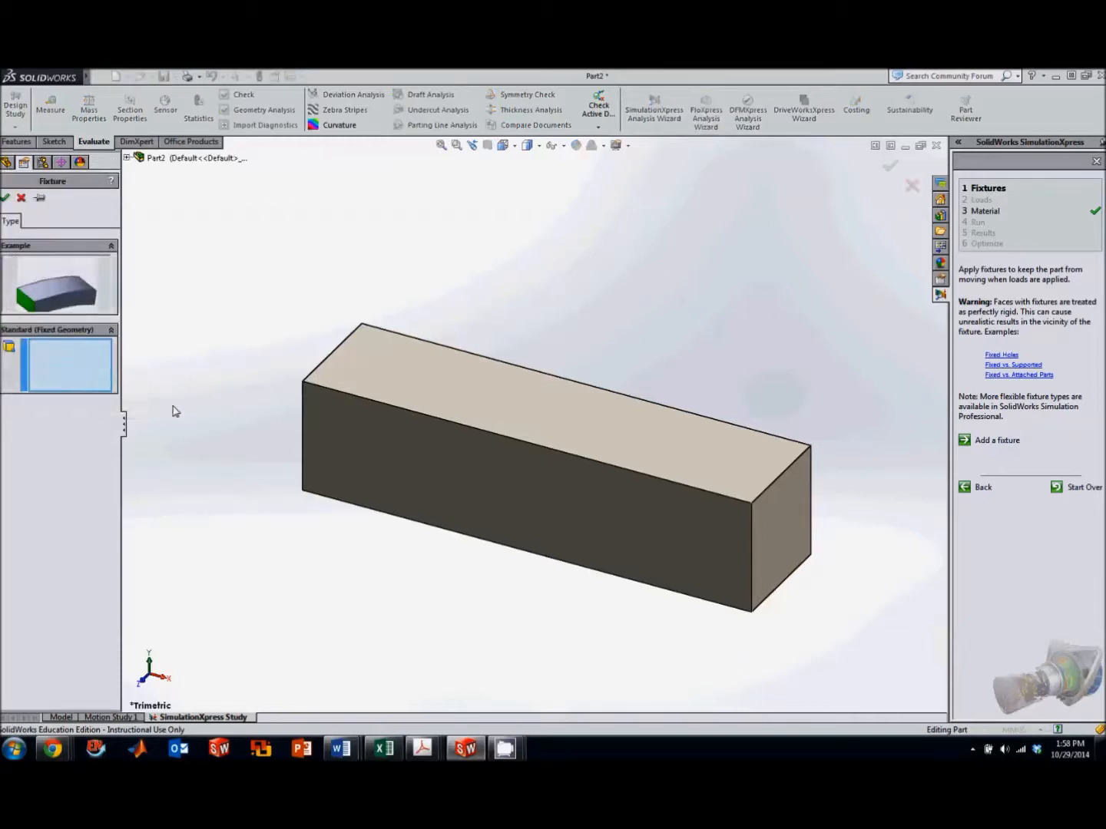
middle_click_drag(196, 386, 309, 402)
left_click(431, 454)
left_click(428, 456)
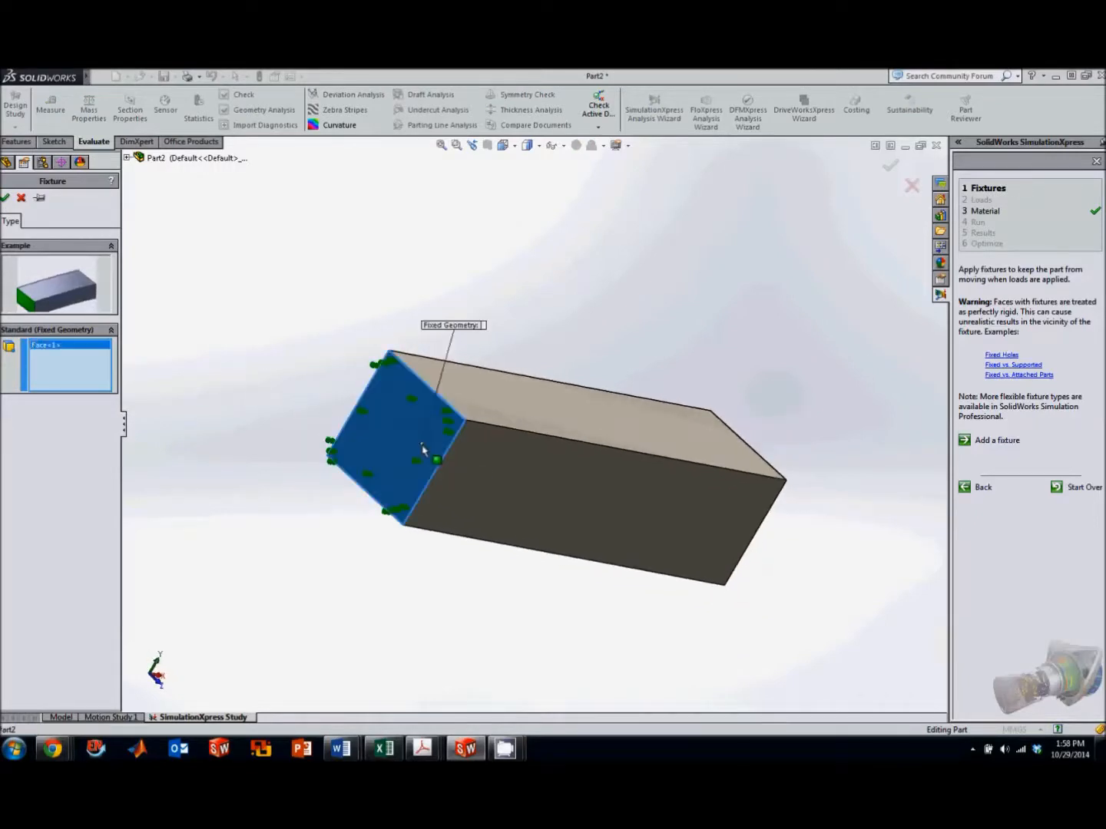
middle_click_drag(279, 394, 212, 347)
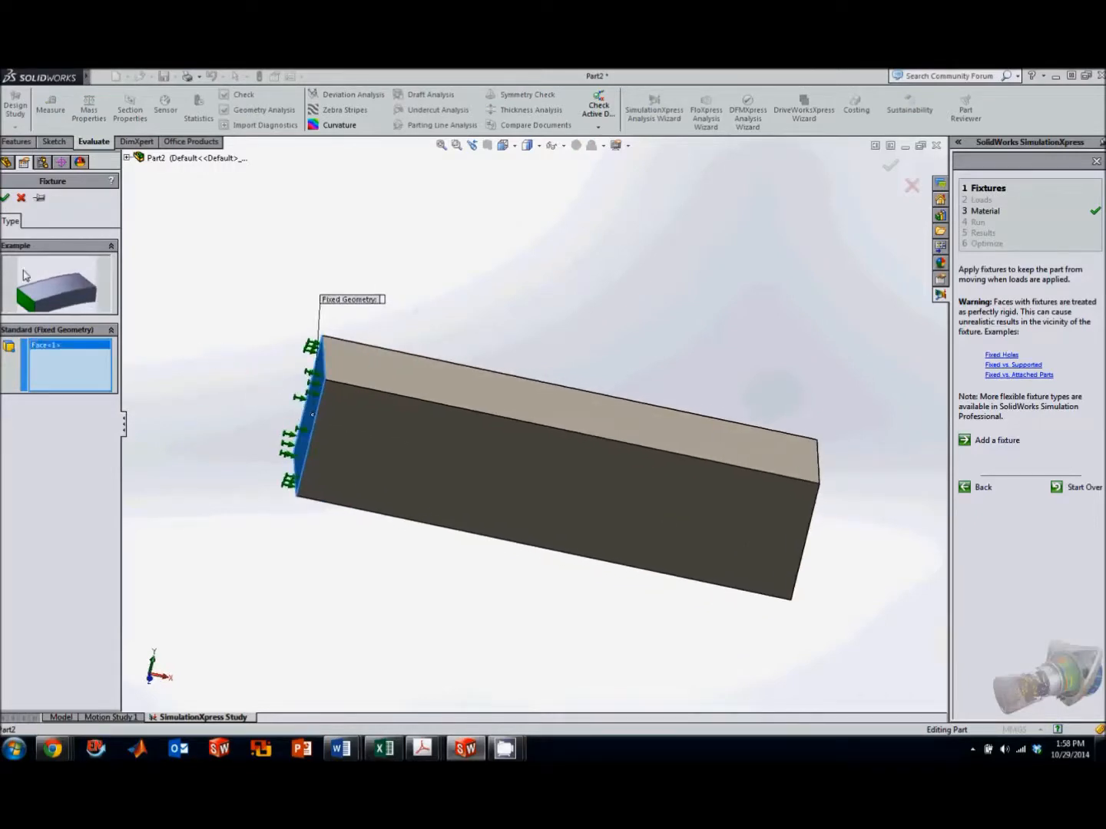
left_click(4, 197)
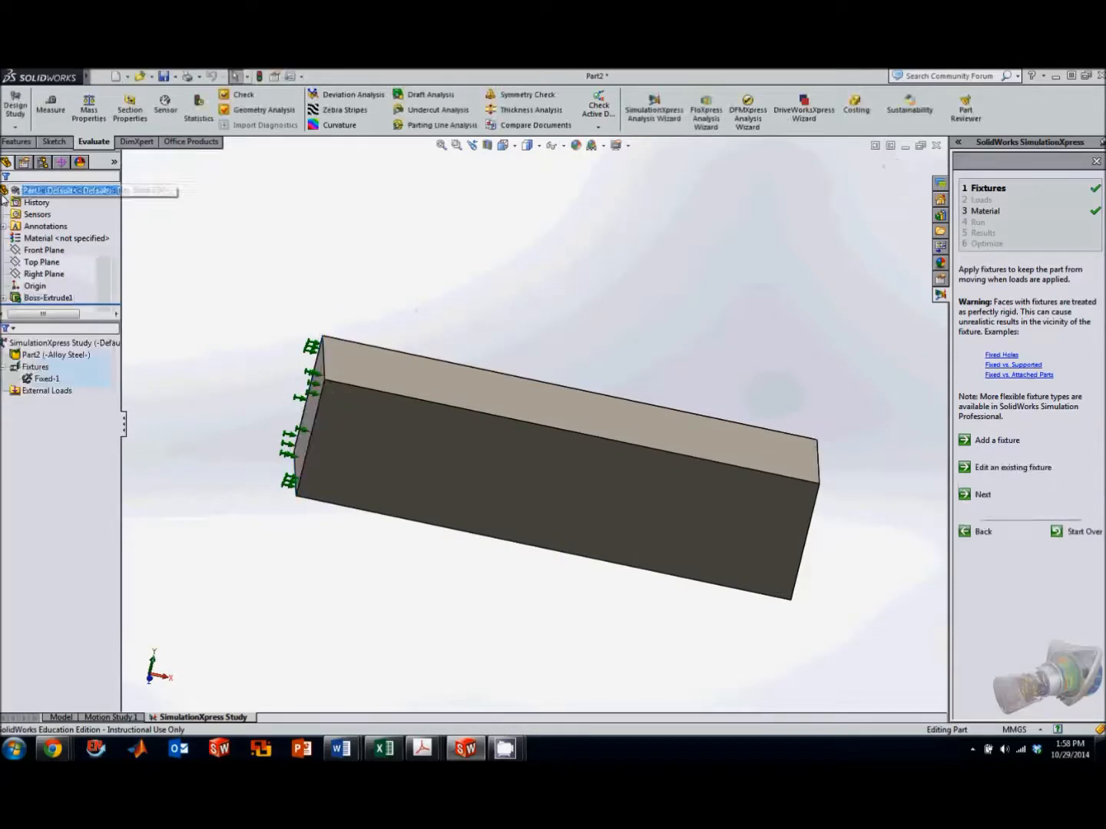
- Apply an external force of 1000 N normal to the bar's long top face, per item in SI units
middle_click_drag(384, 280, 437, 338)
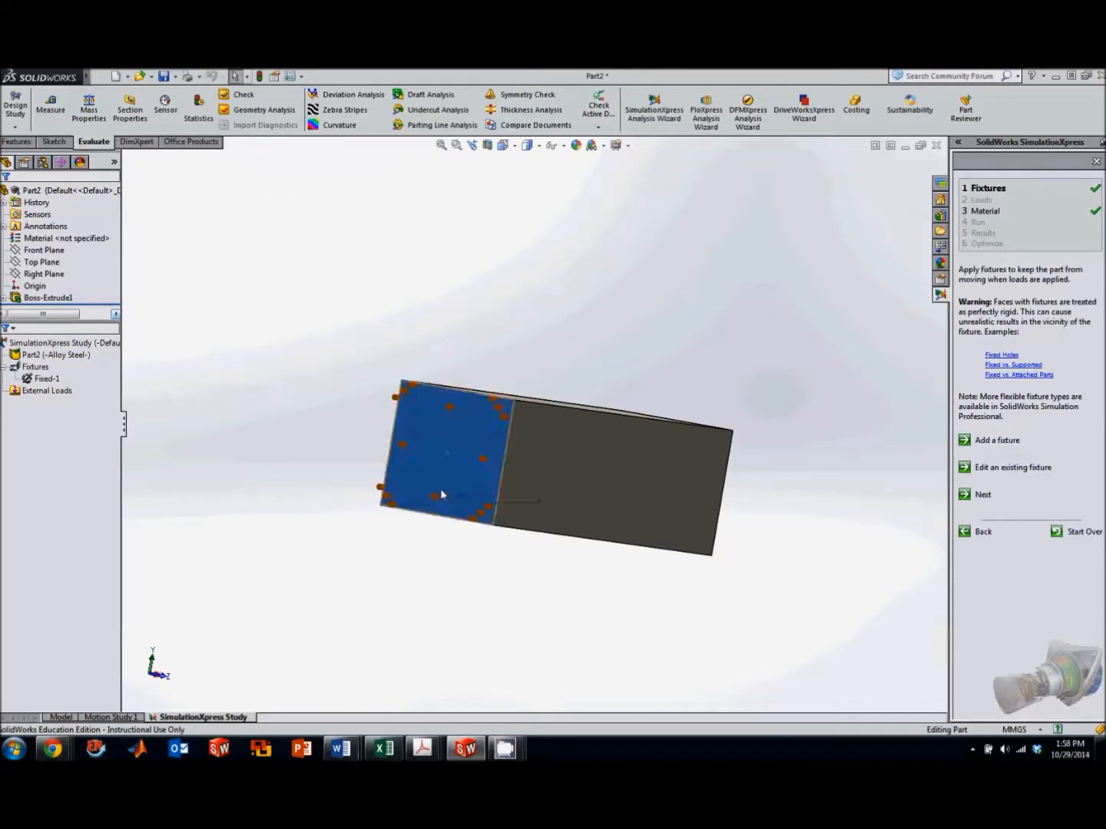
middle_click_drag(429, 333, 346, 358)
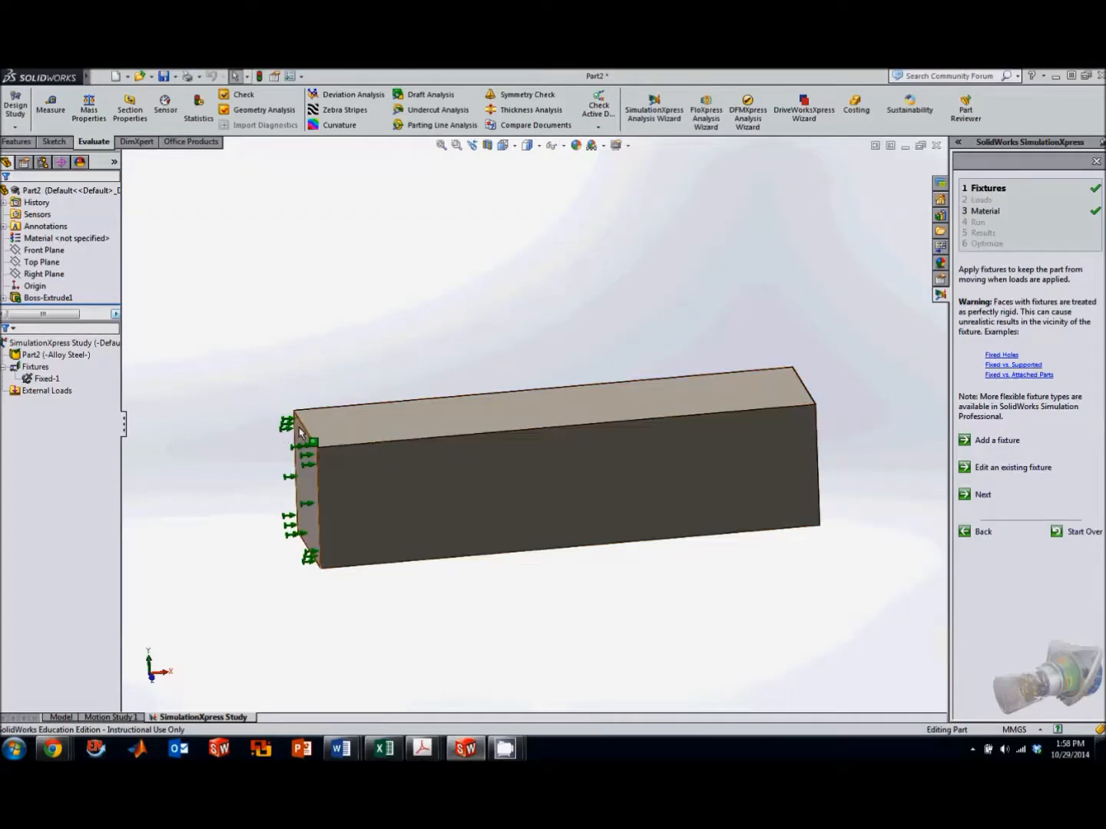
middle_click_drag(232, 439, 210, 435)
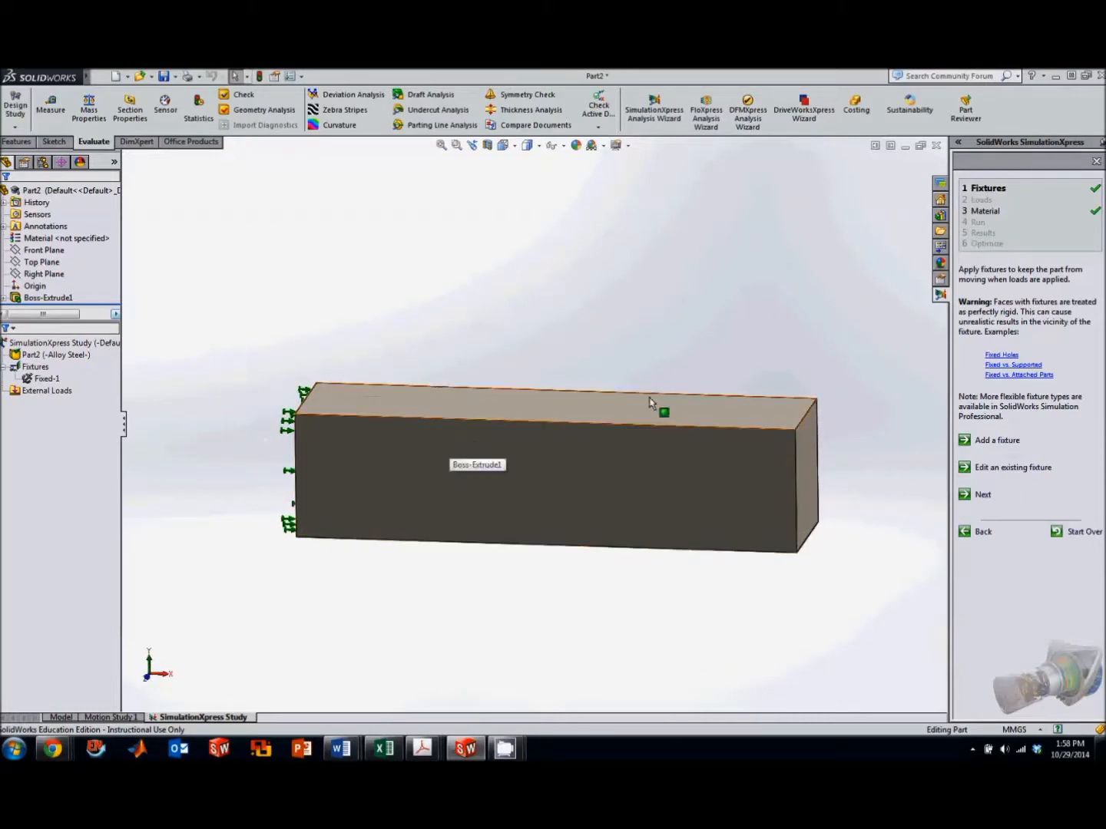
left_click(48, 392)
right_click(50, 396)
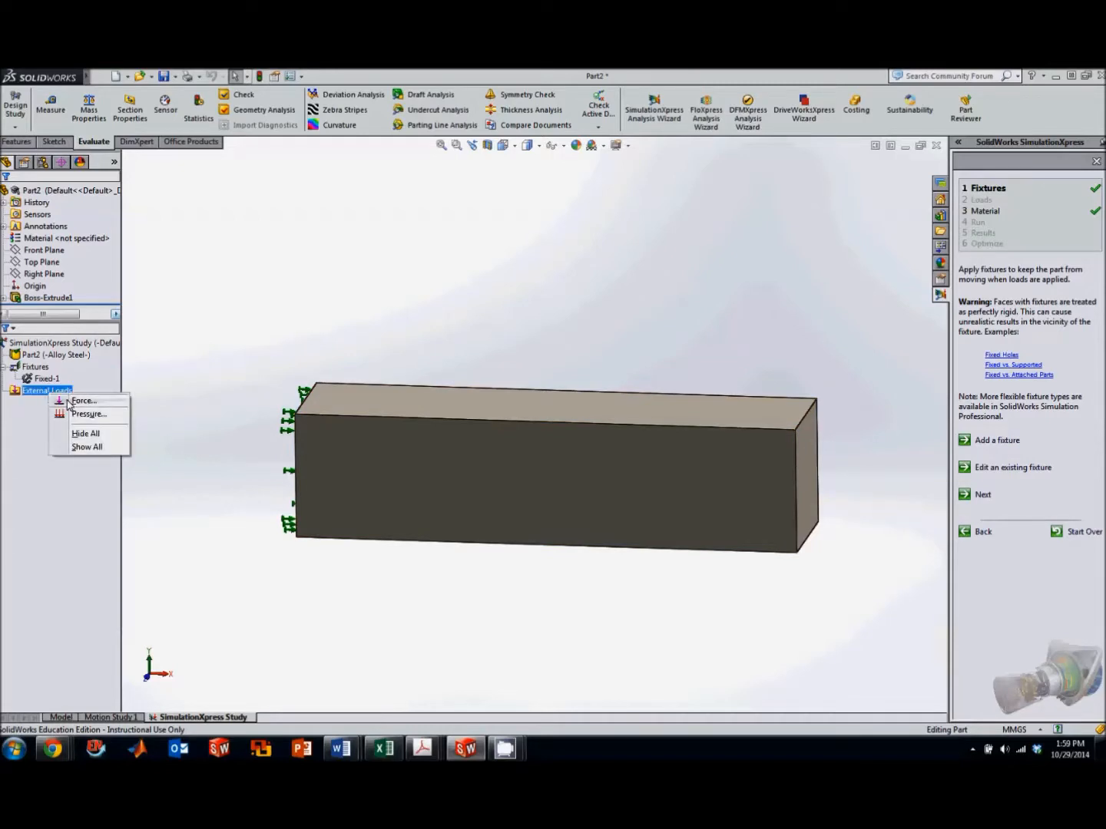
left_click(81, 400)
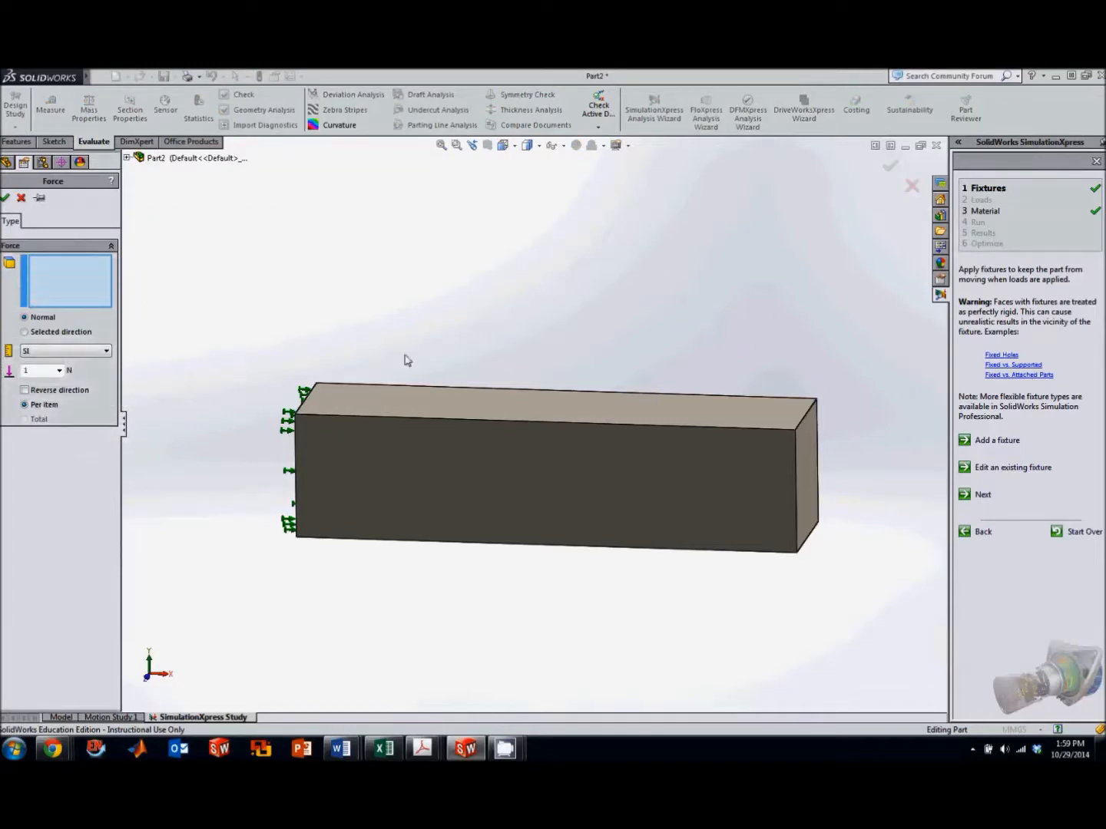
left_click(482, 393)
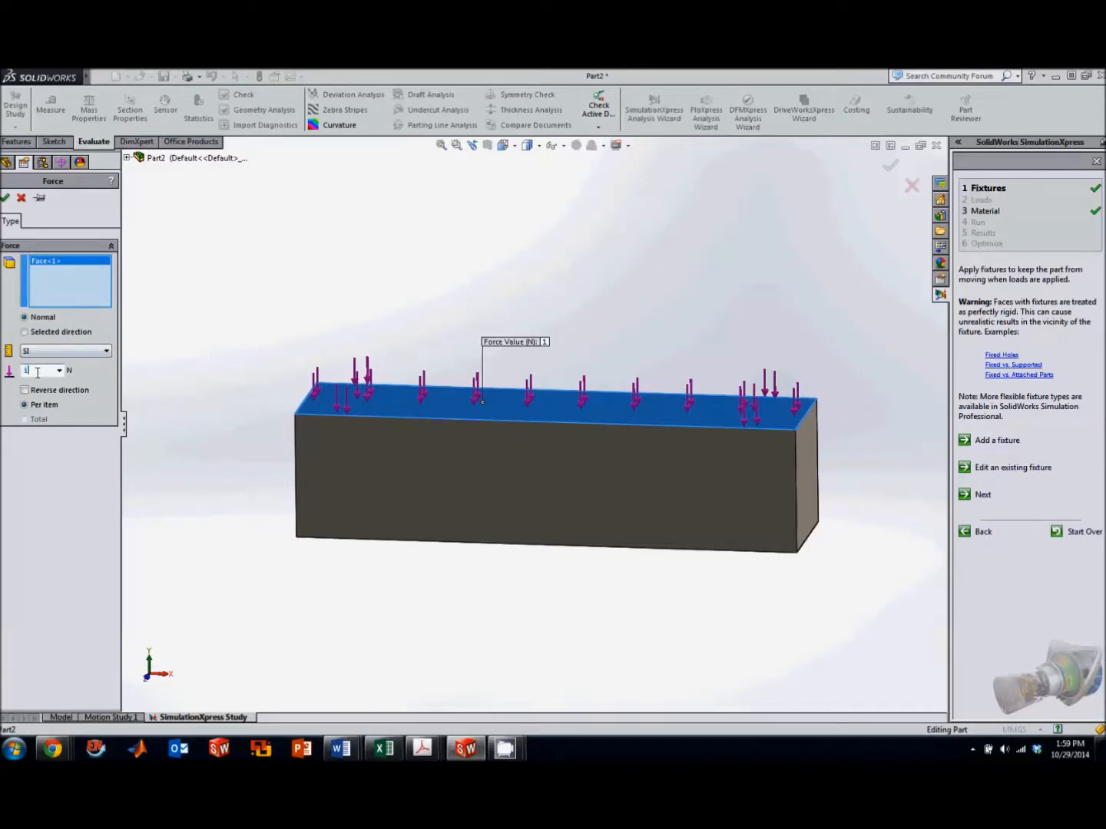
type("000")
left_click(6, 199)
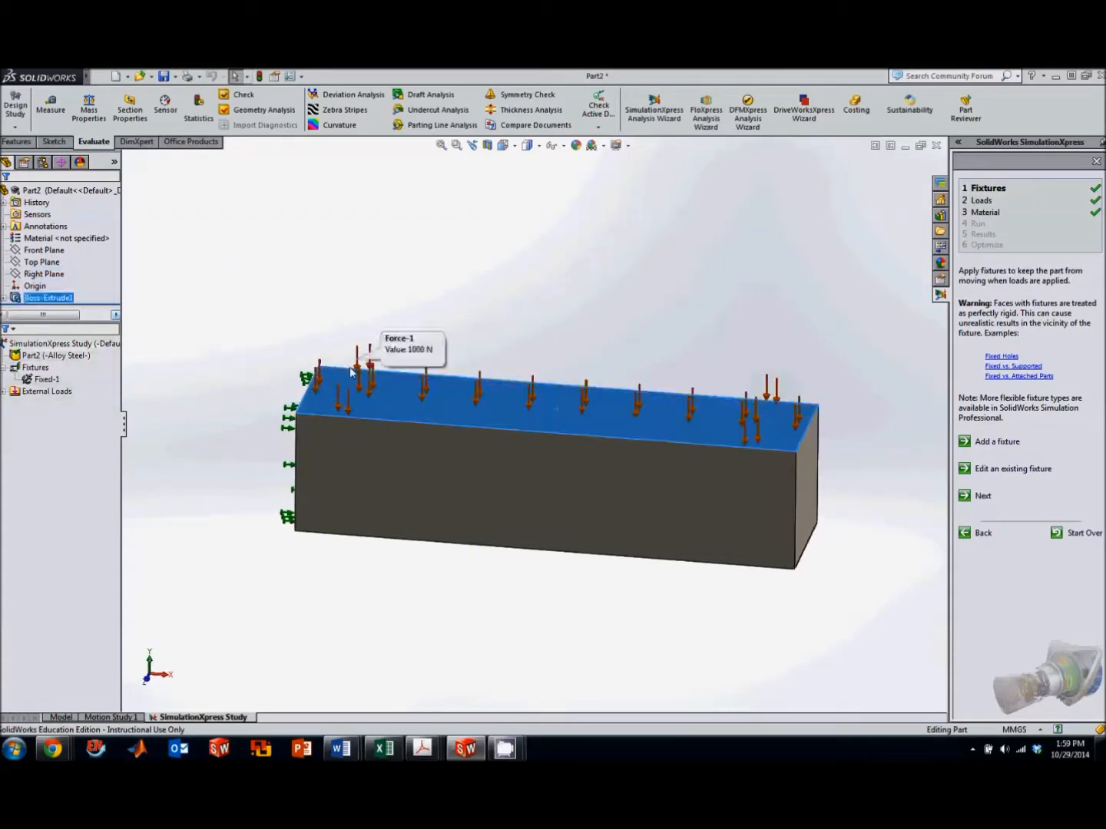
- Run the simulation with the default settings and stop the deformation animation
left_click(47, 391)
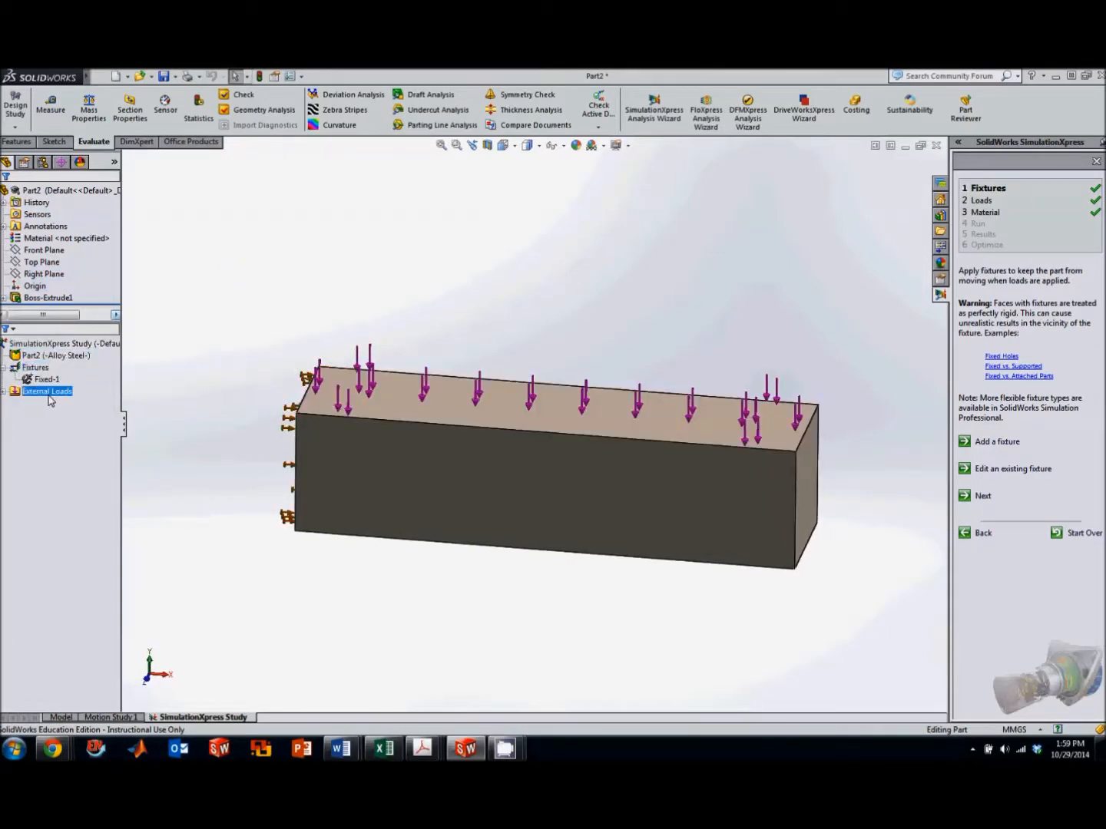
mouse_move(432, 324)
middle_mouse_down()
mouse_move(419, 311)
mouse_move(430, 301)
mouse_move(444, 311)
middle_mouse_up()
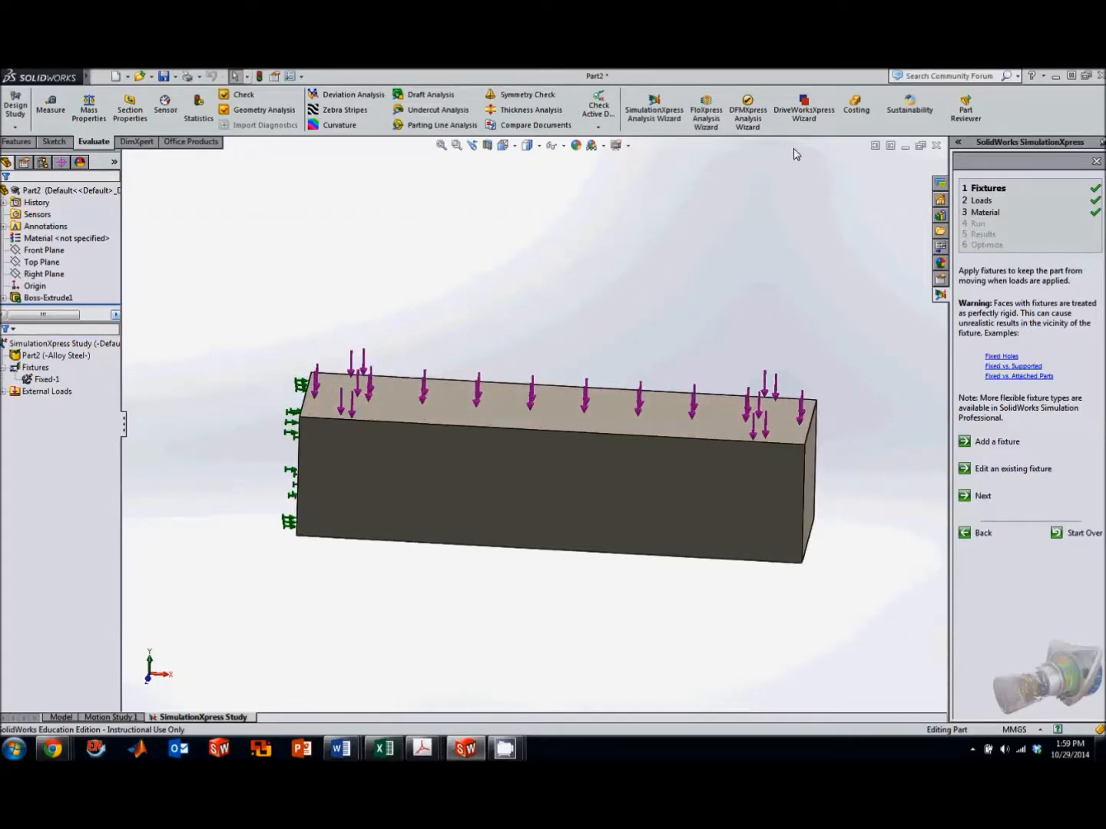
left_click(1003, 224)
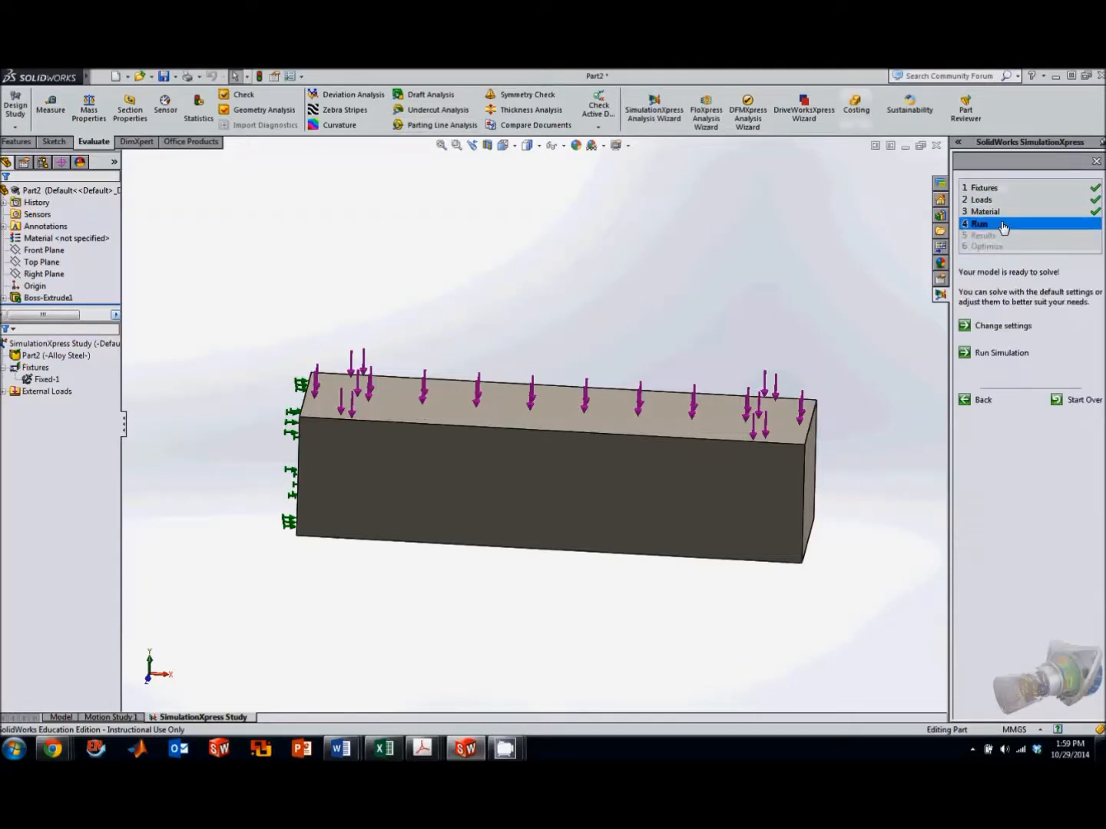
left_click(965, 358)
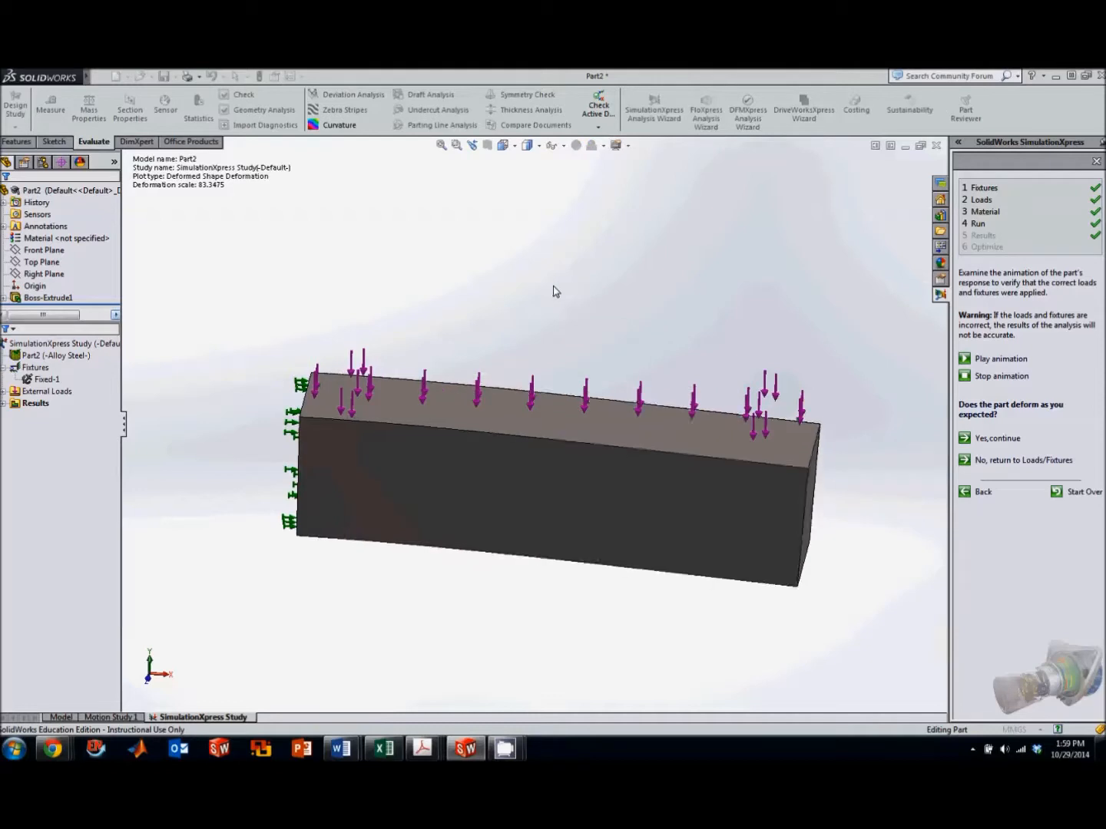
left_click(964, 376)
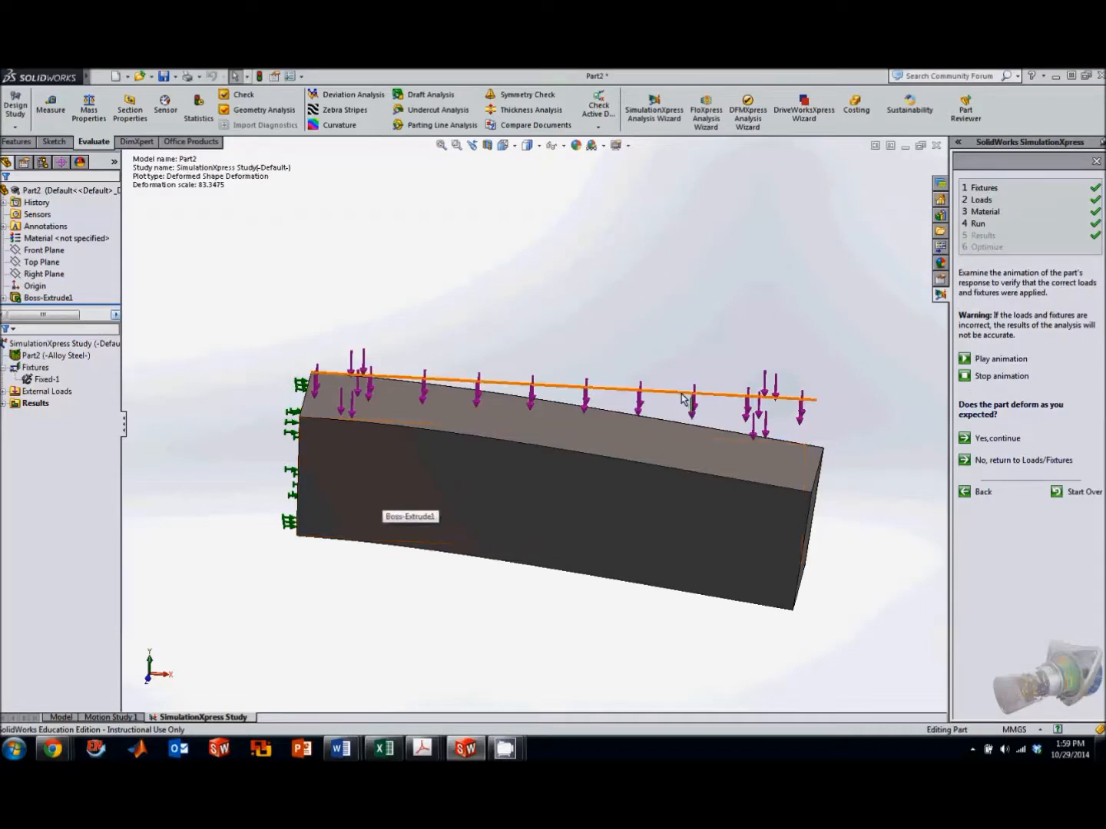
- Show the part's solid mesh and examine it over the bar
right_click(55, 361)
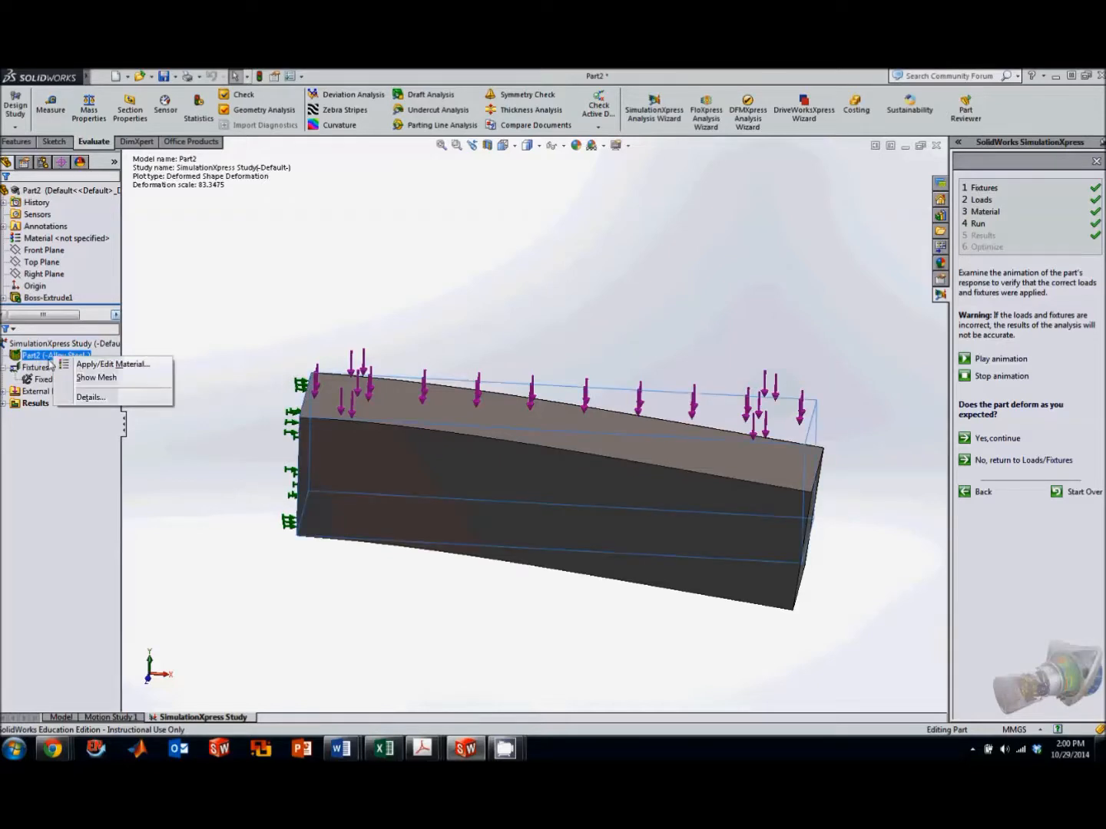
left_click(96, 377)
mouse_move(513, 581)
middle_mouse_down()
mouse_move(553, 541)
mouse_move(546, 565)
mouse_move(466, 585)
mouse_move(491, 584)
middle_mouse_up()
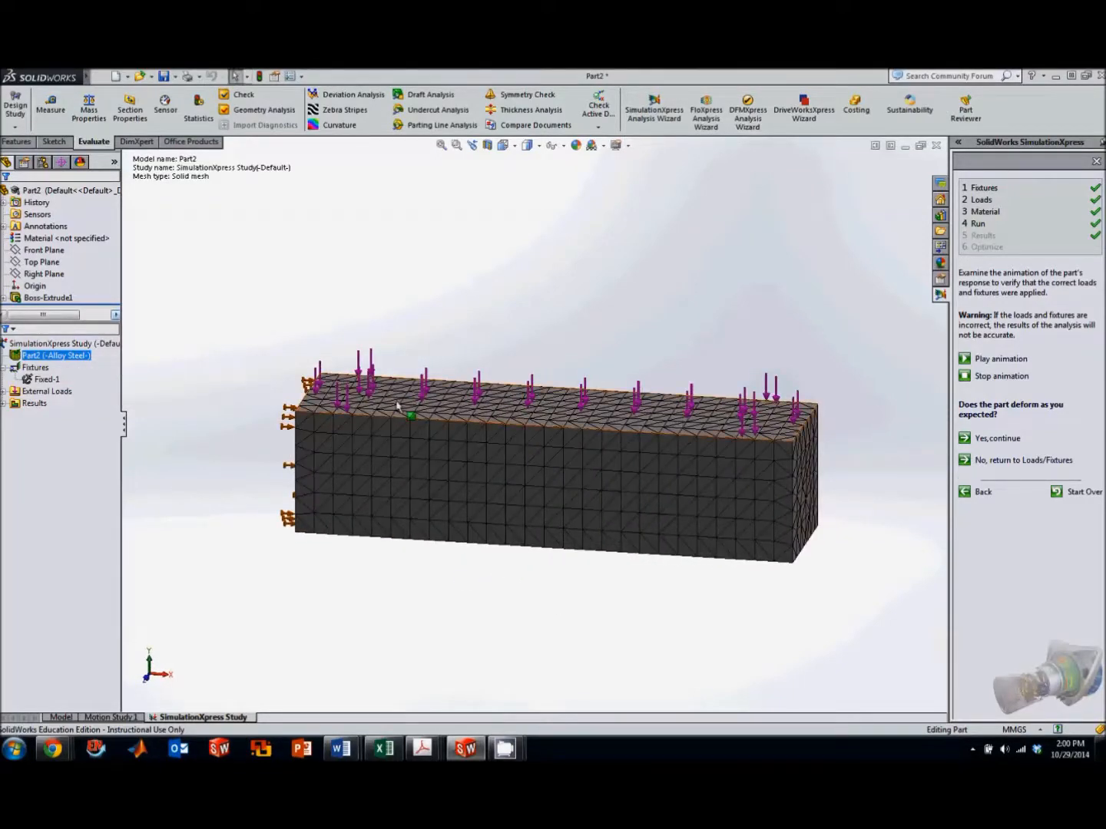
scroll(619, 466, "down", 2)
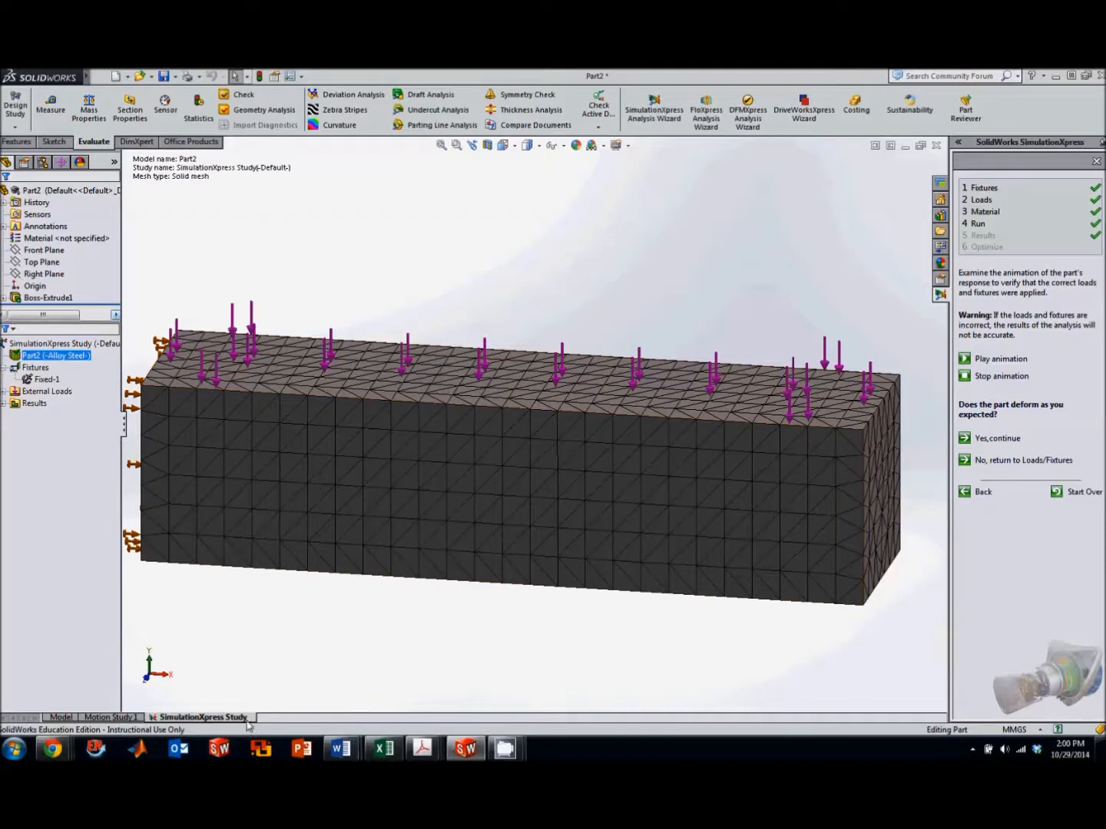
mouse_move(57, 755)
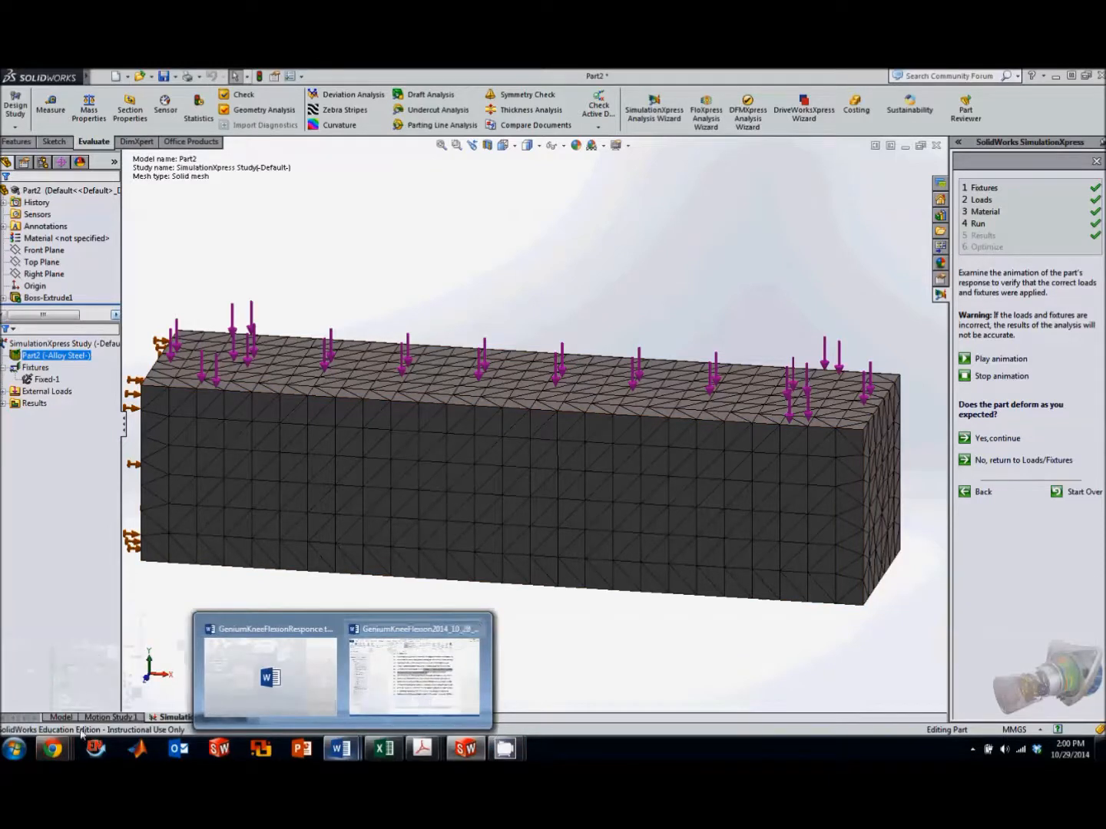
left_click(425, 692)
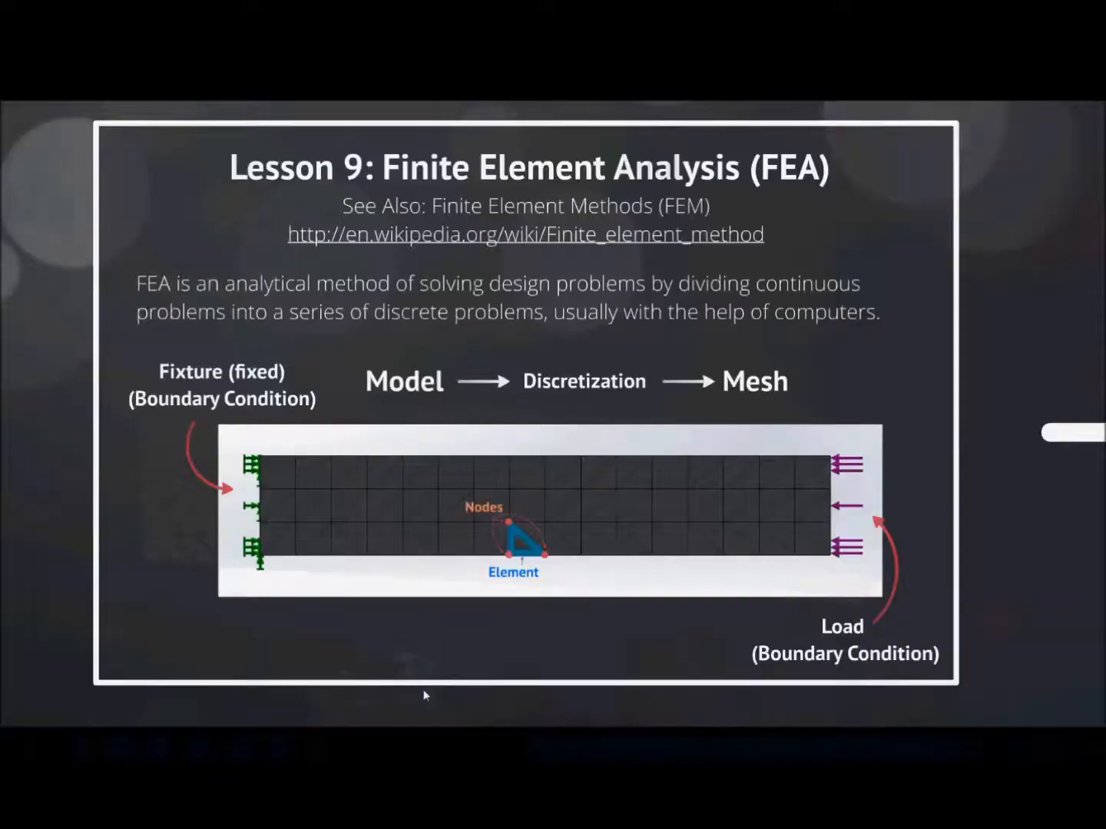
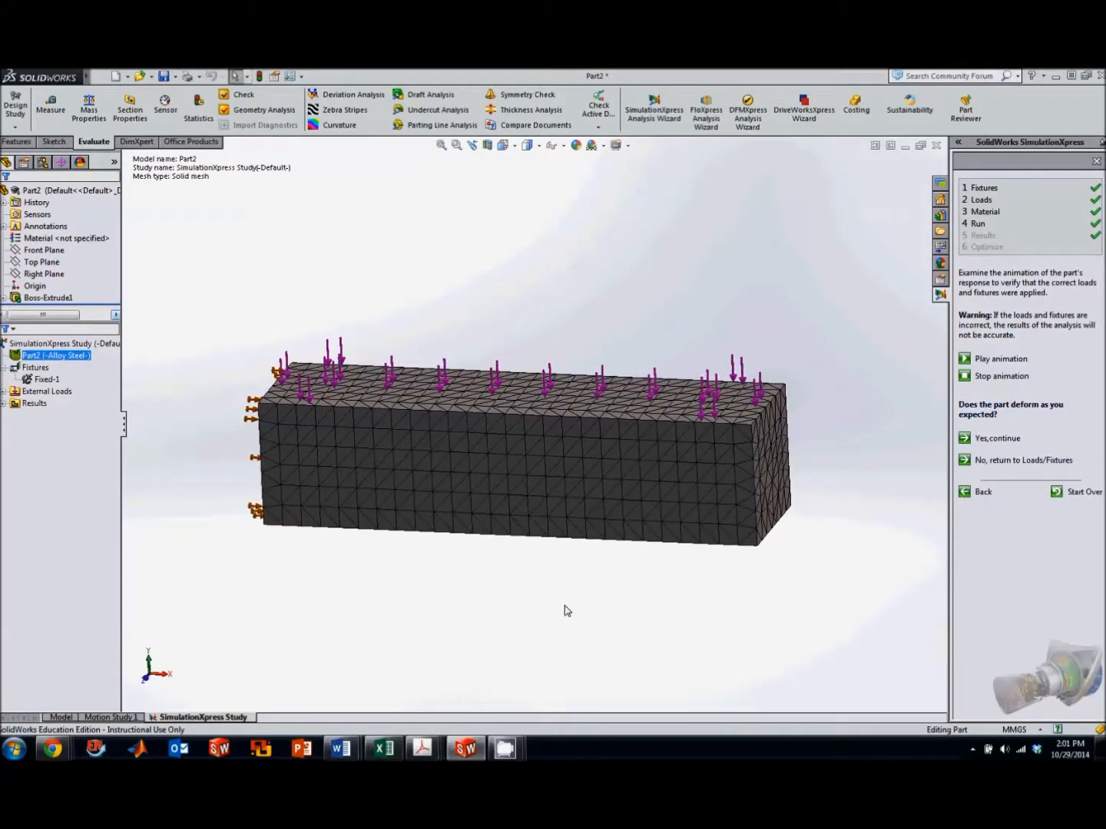
- Expand the study results and show the von Mises stress plot on the bar
left_click(5, 404)
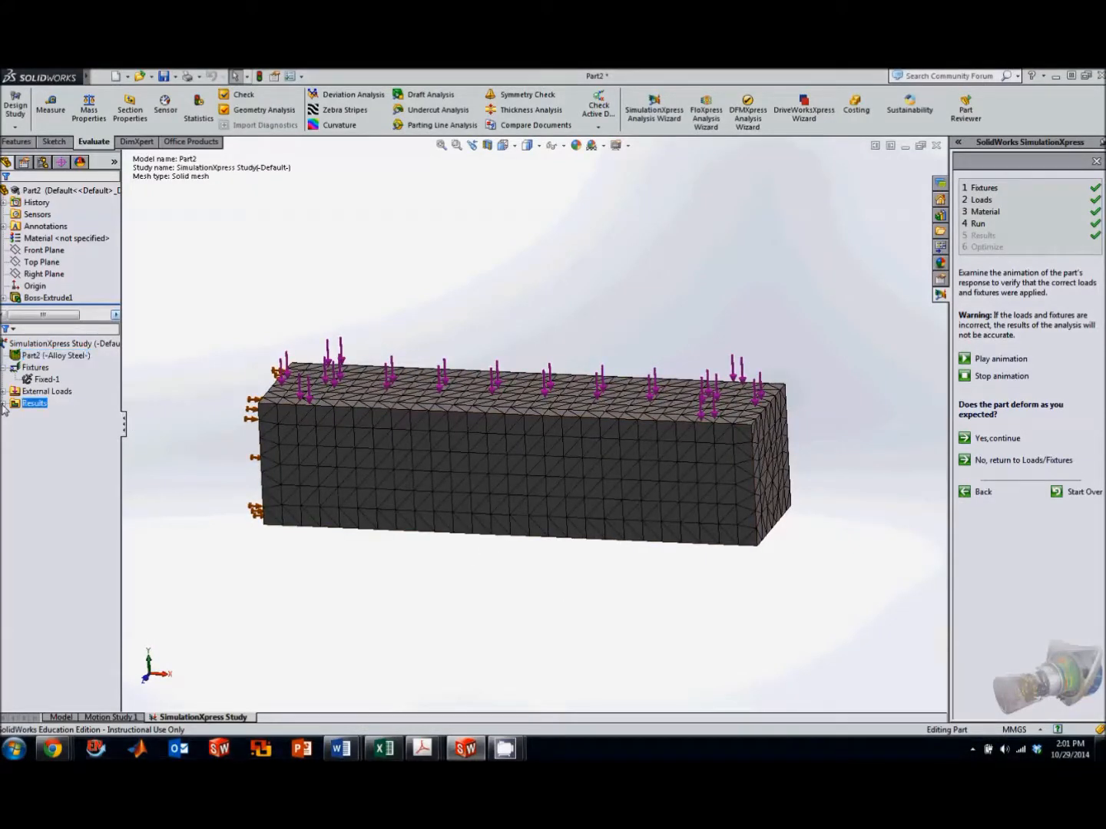
left_click(55, 416)
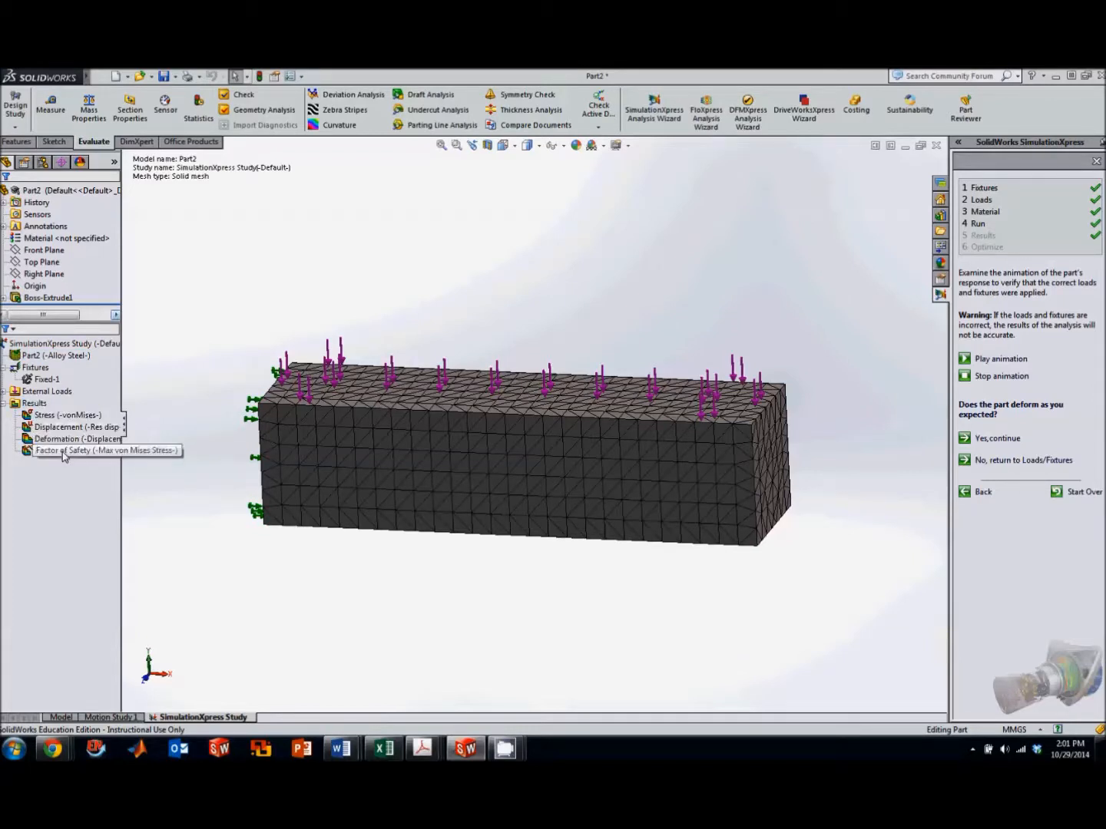
left_click(56, 415)
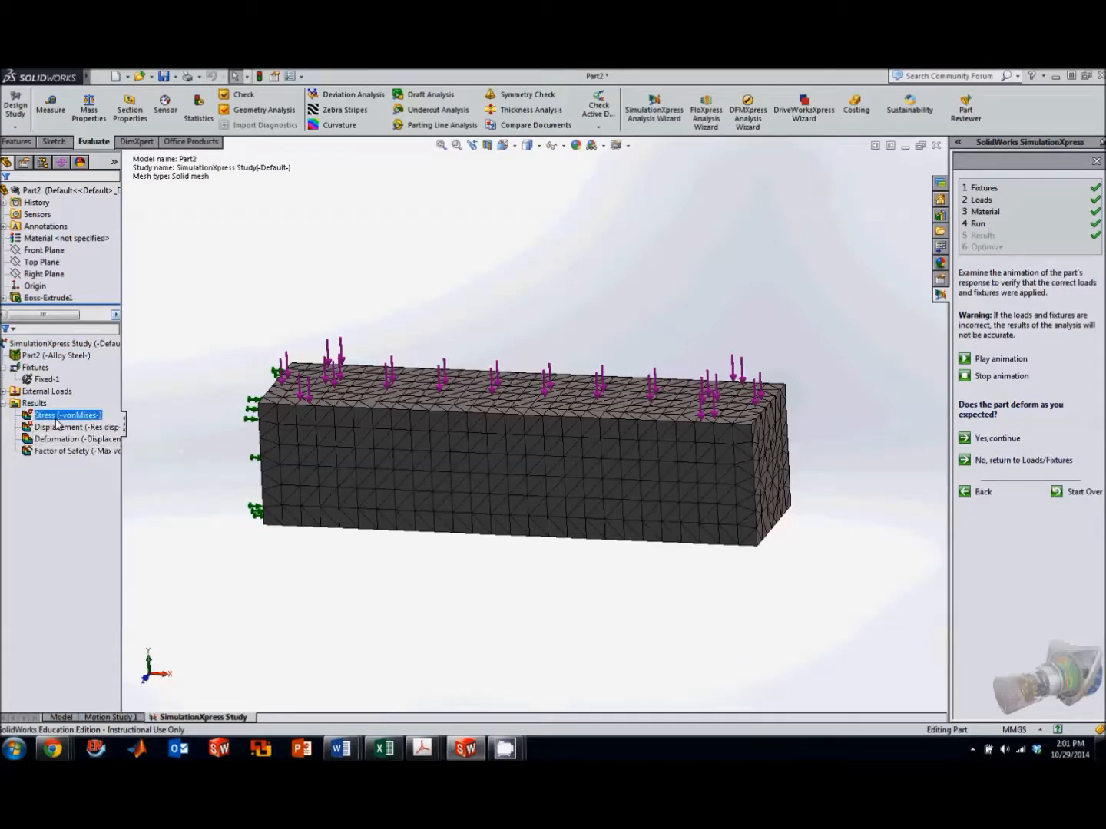
left_click(80, 427)
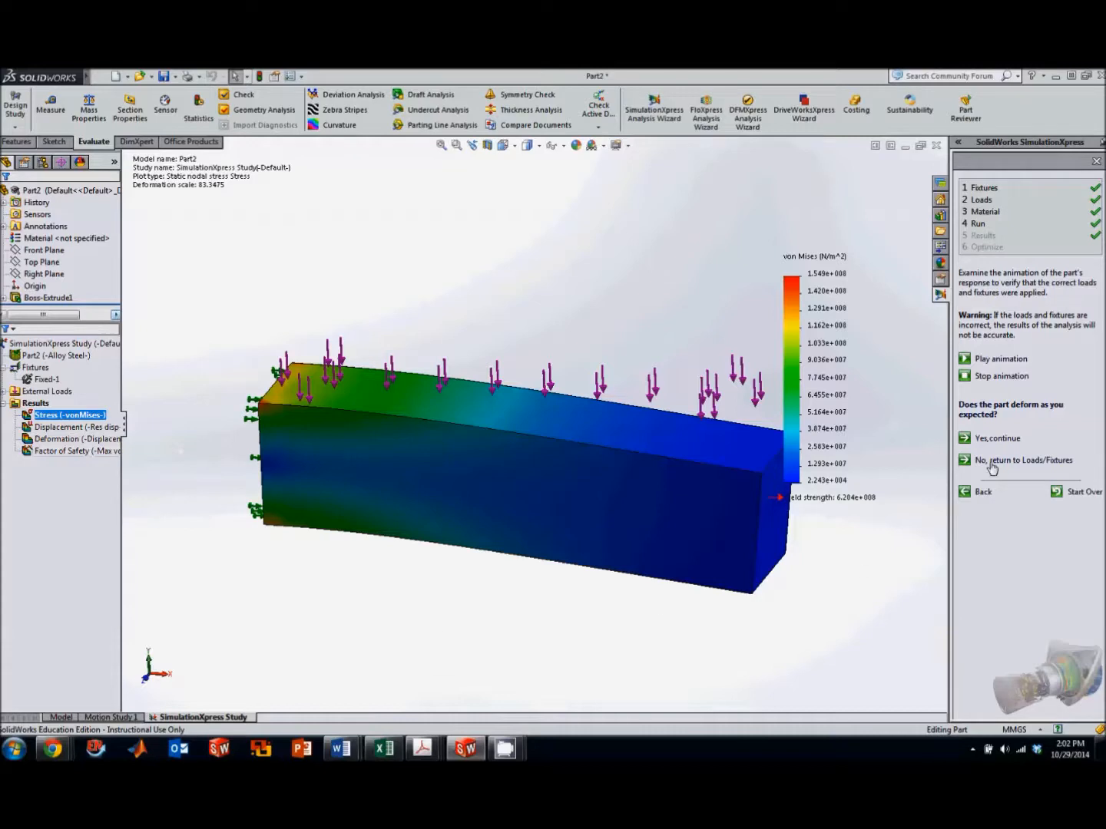
left_click(999, 359)
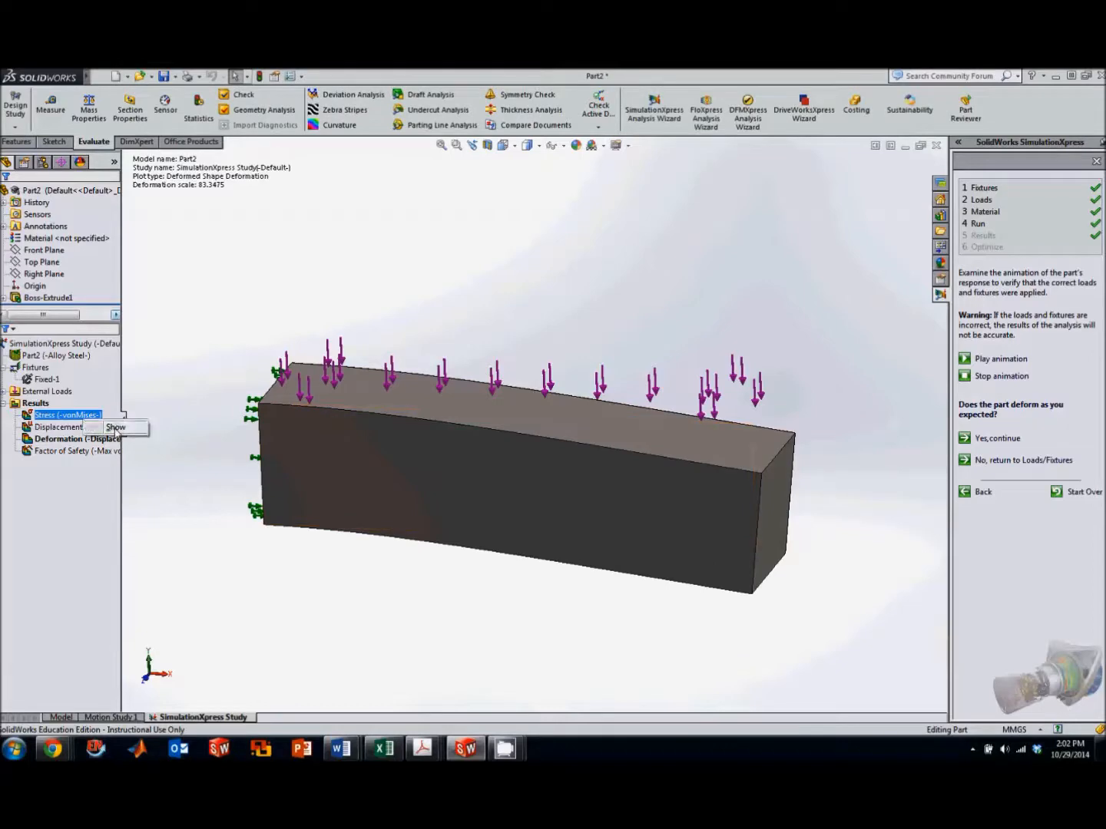
left_click(116, 427)
- Animate the von Mises stress plot, slow the animation speed to 14, and stop and close the animation
right_click(93, 415)
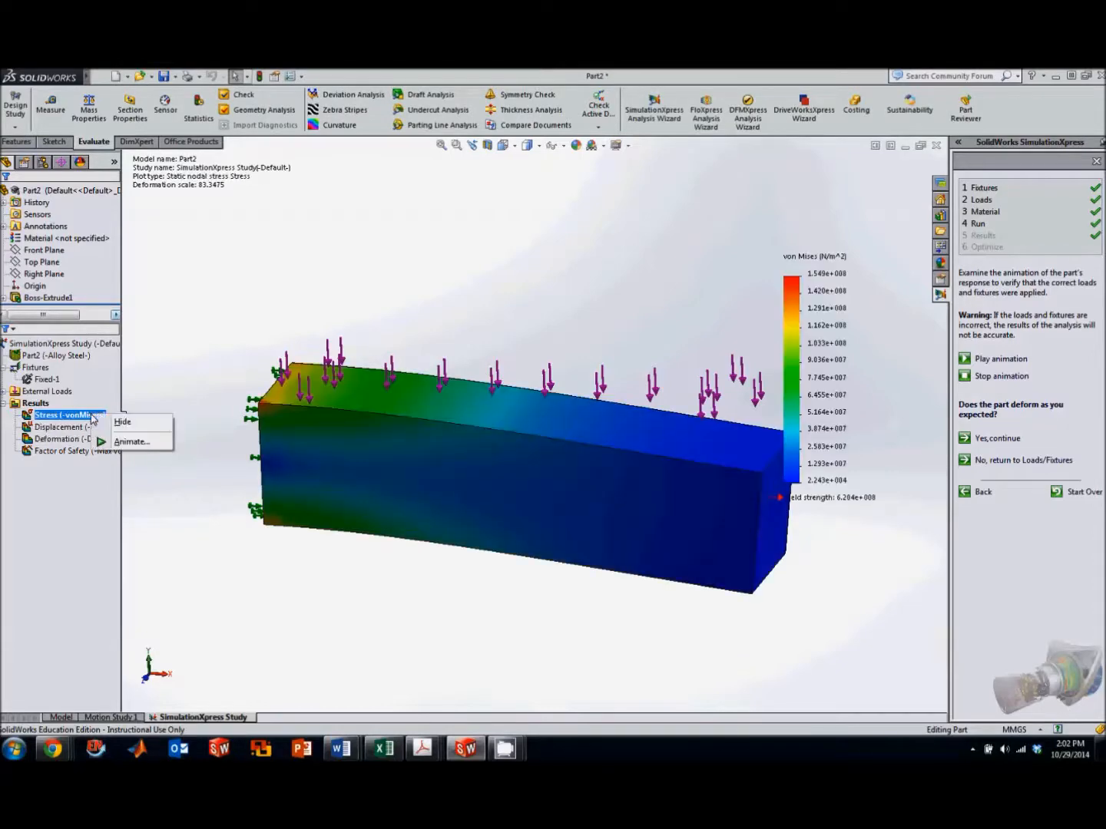
left_click(131, 442)
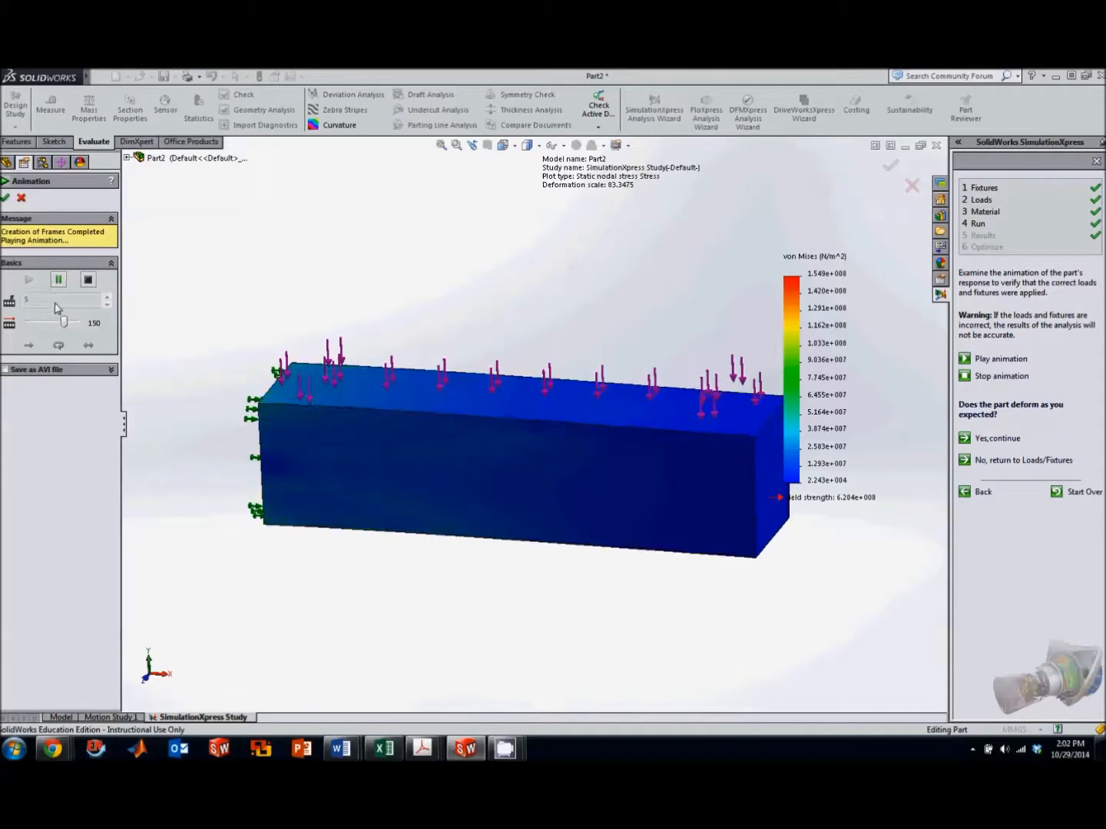
left_click_drag(63, 325, 51, 325)
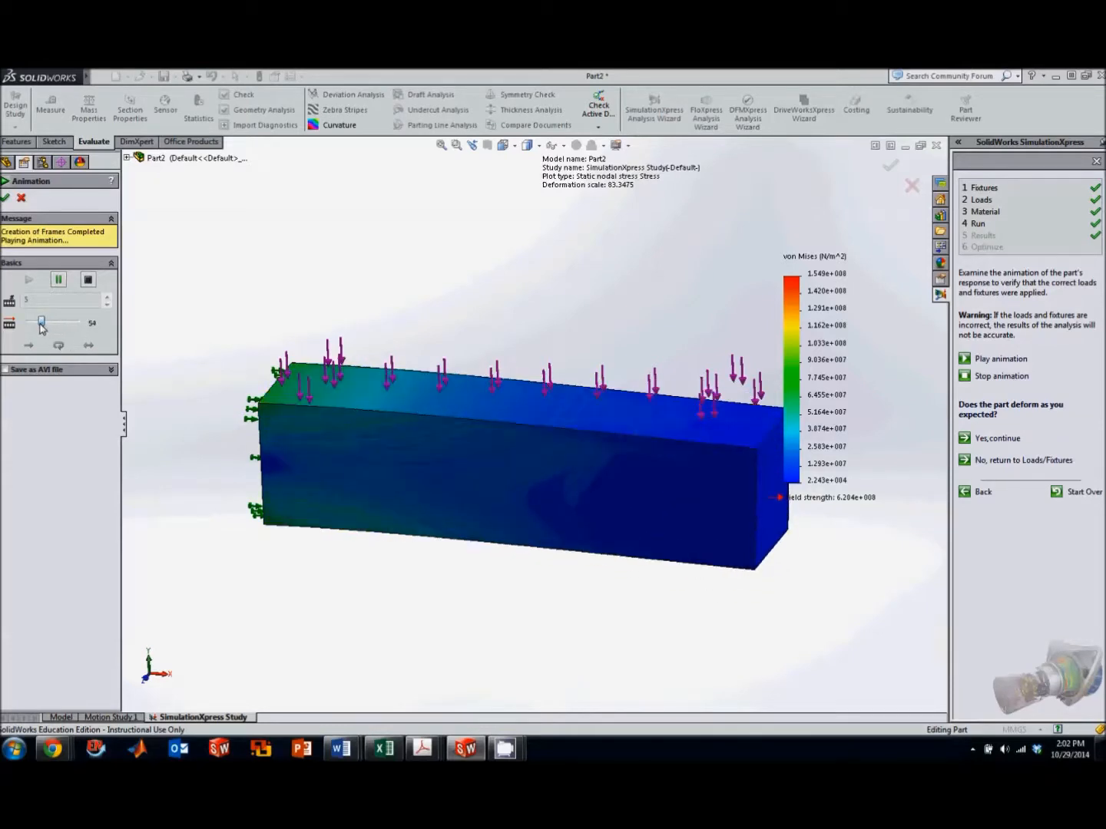
left_click_drag(40, 325, 36, 326)
left_click_drag(36, 323, 32, 323)
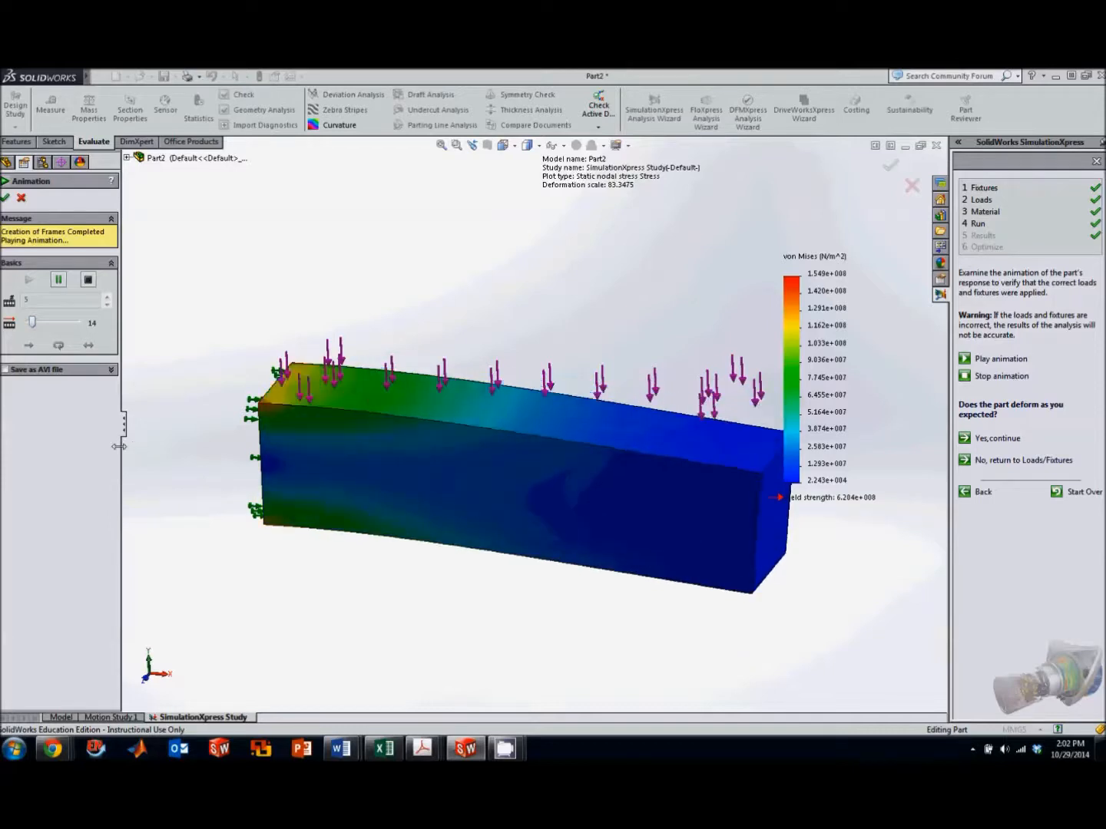
left_click(88, 279)
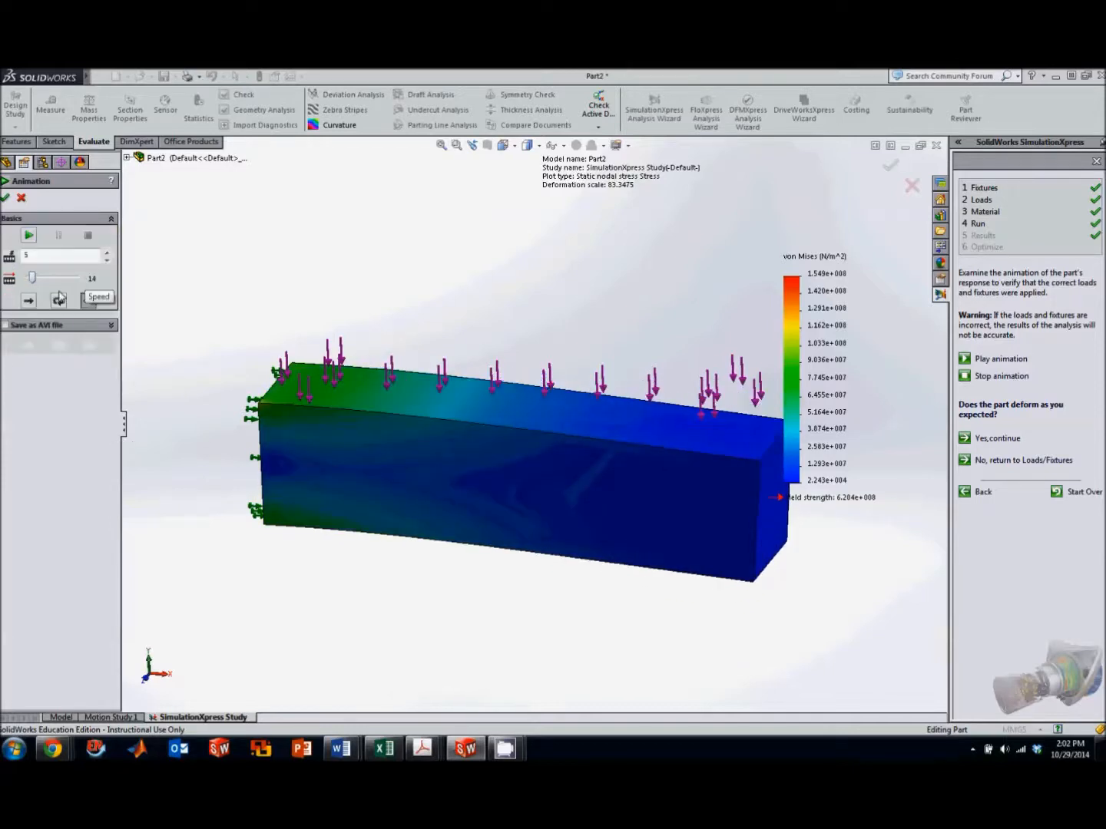
left_click(21, 198)
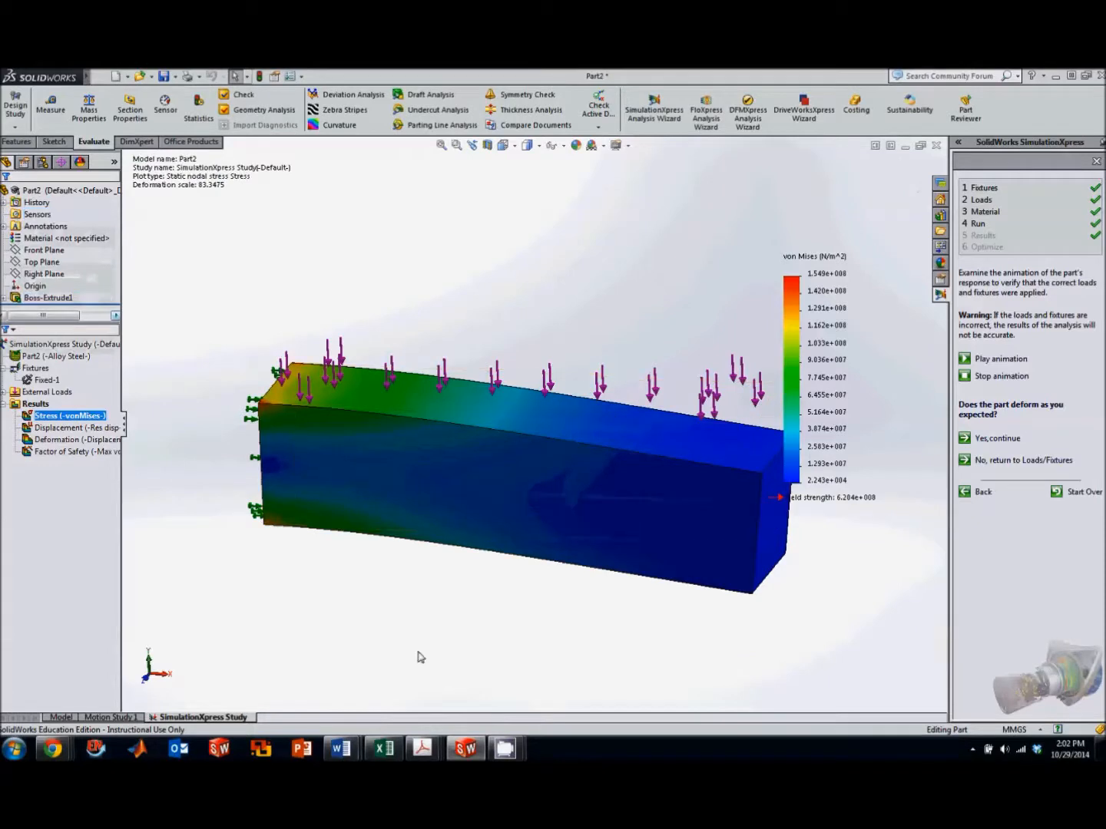
- Examine the von Mises stress distribution along the bar in the Front view, especially around the fixed end
middle_click_drag(371, 579, 310, 461)
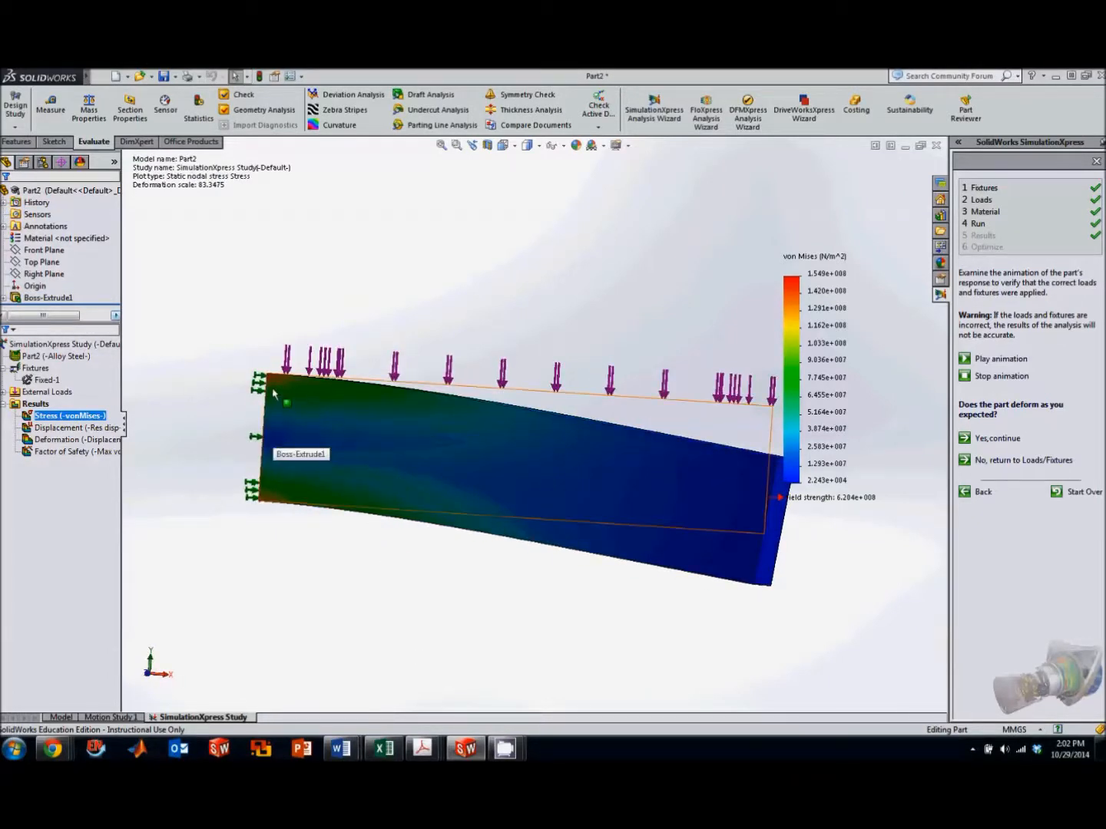
left_click(503, 145)
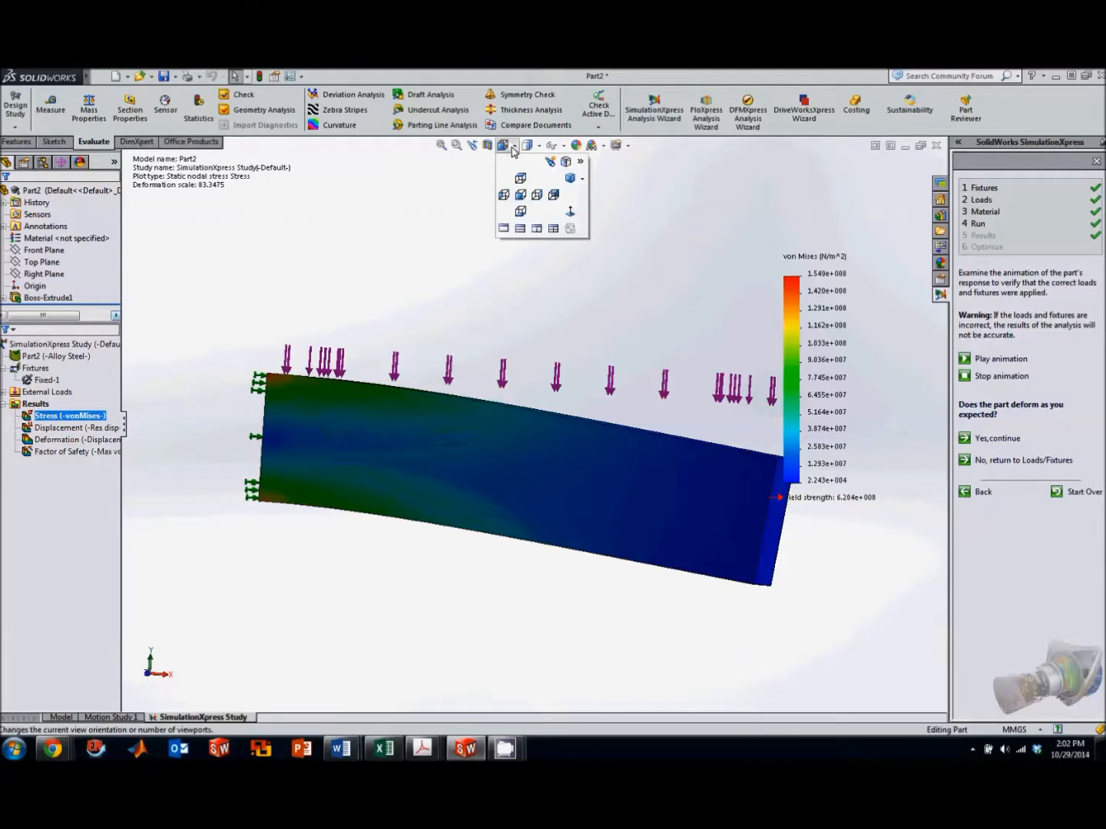
left_click(537, 193)
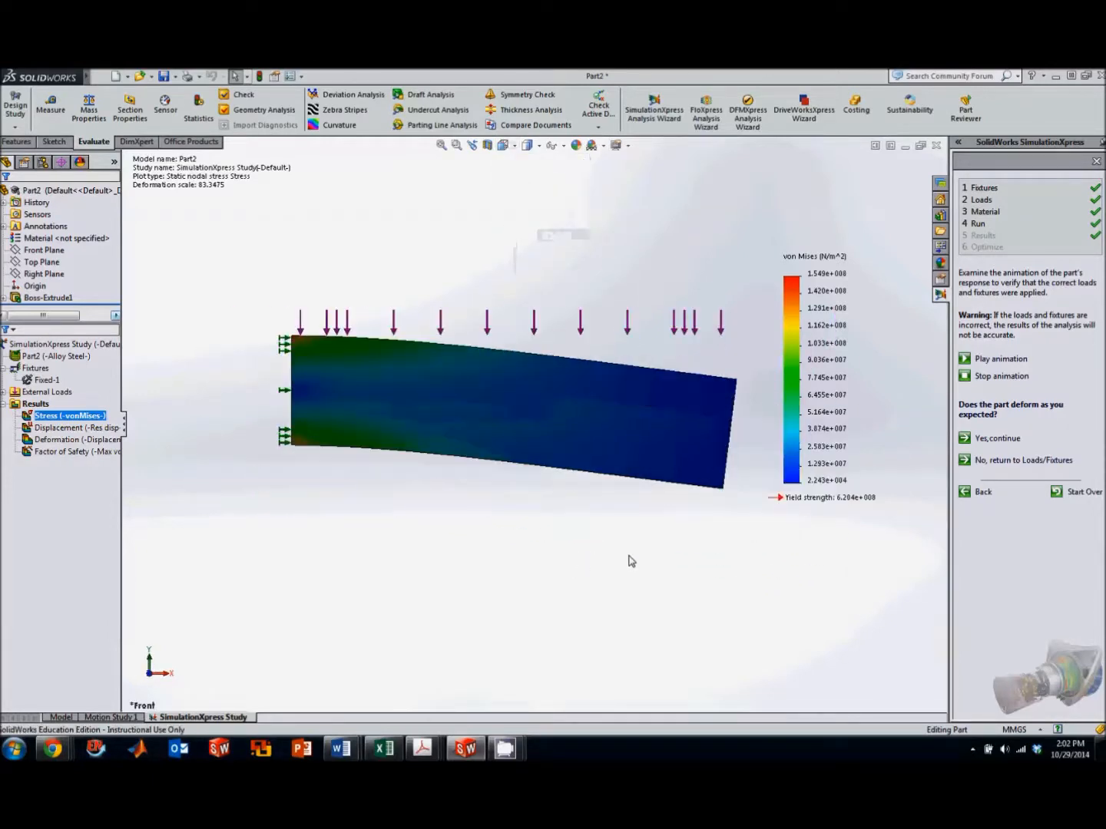
scroll(630, 561, "down", 1)
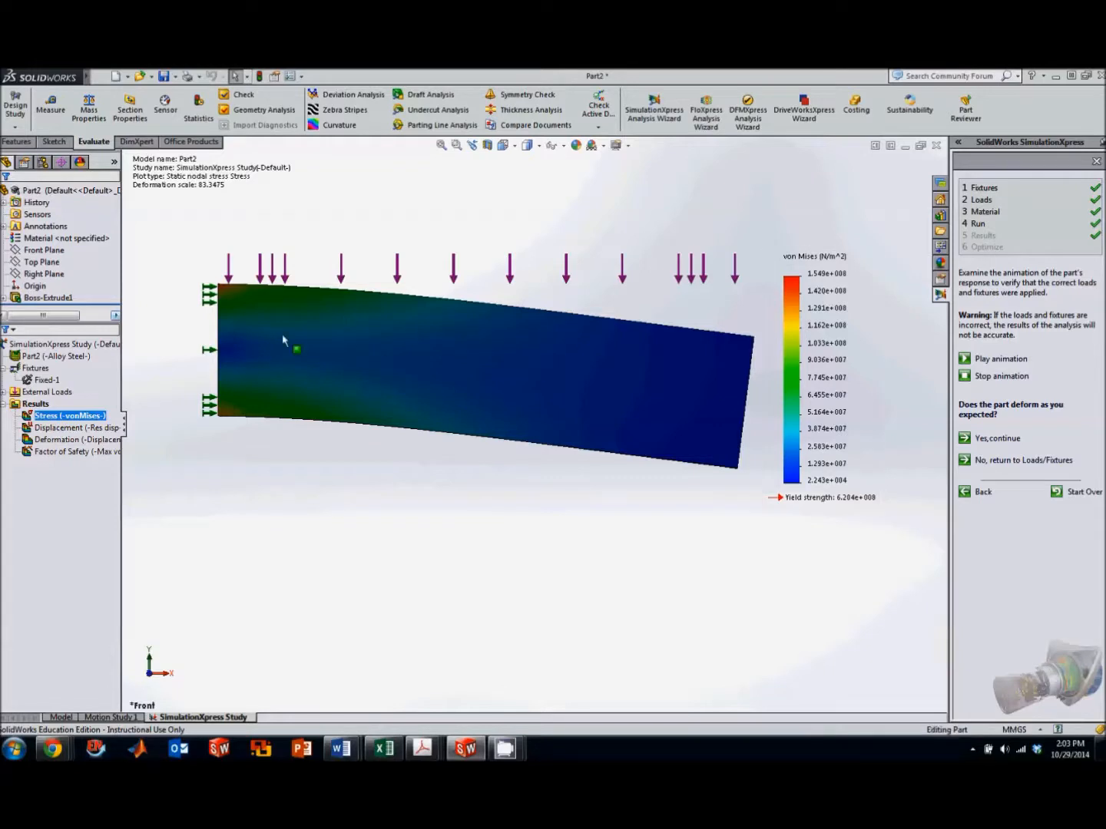
right_click(51, 418)
left_click(140, 408)
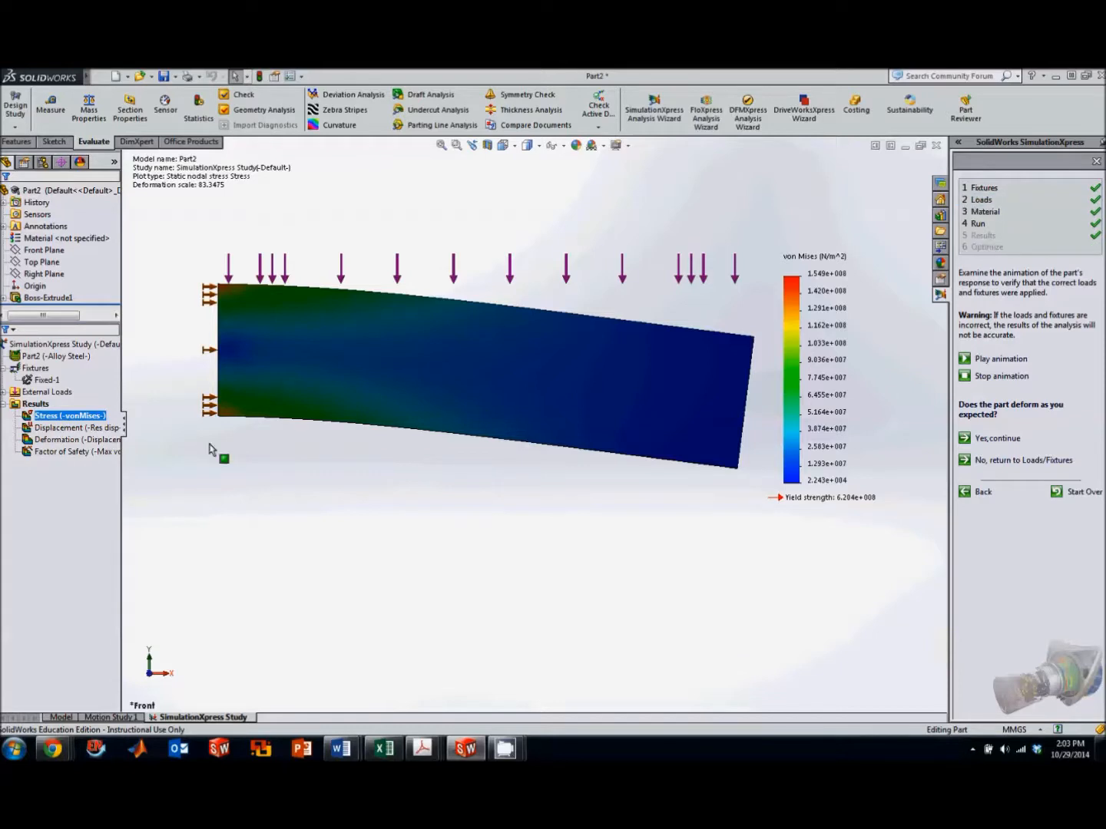
right_click(219, 287)
left_click(186, 288)
scroll(200, 330, "up", 3)
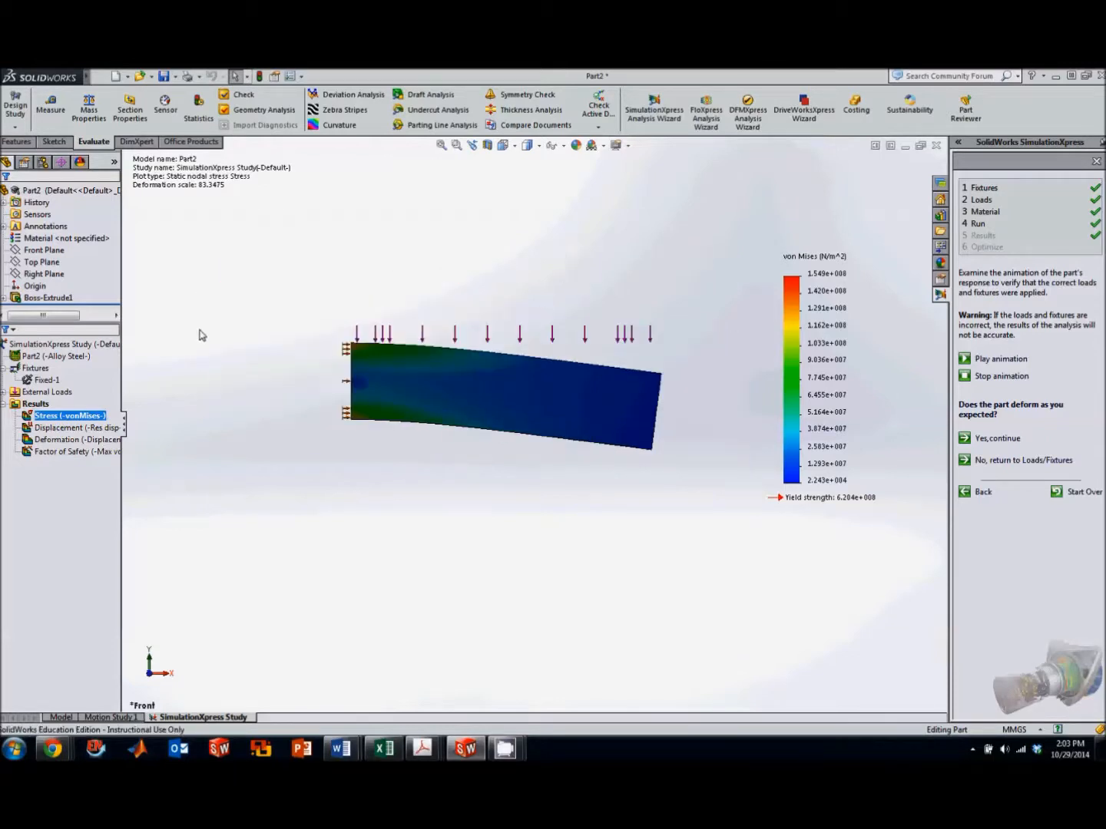
scroll(202, 333, "down", 2)
scroll(839, 441, "down", 2)
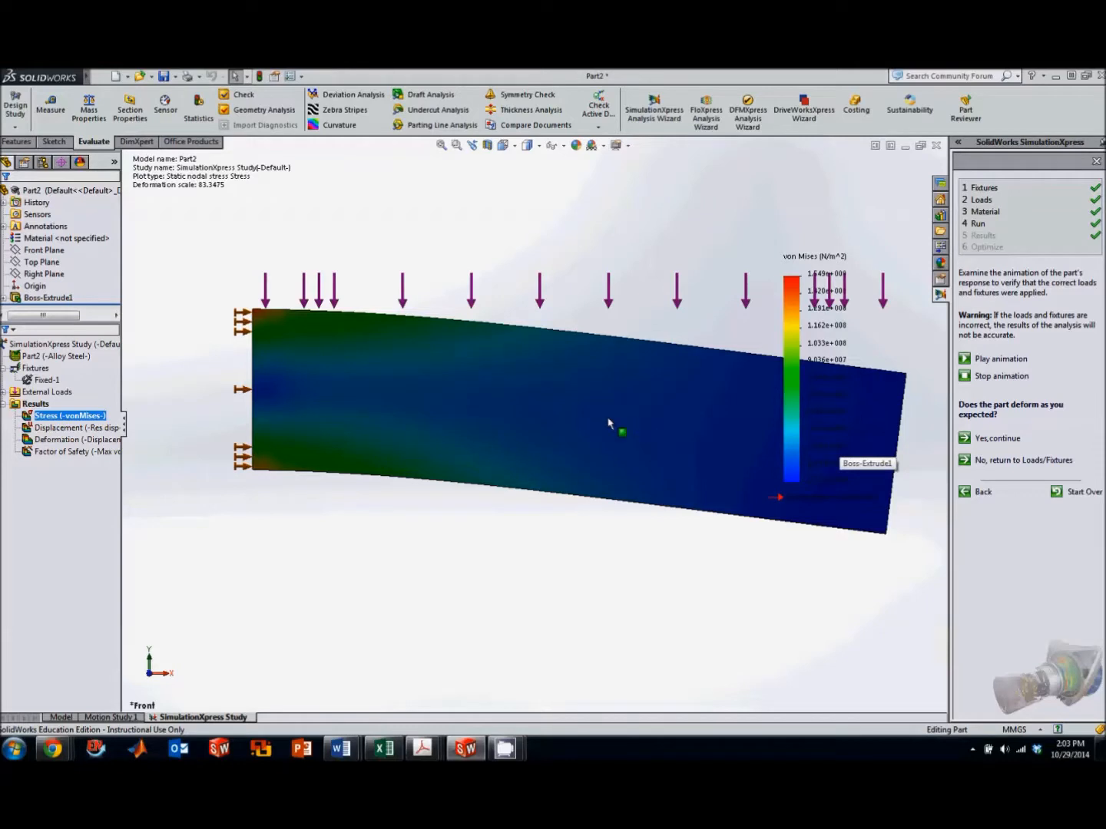
scroll(576, 434, "up", 2)
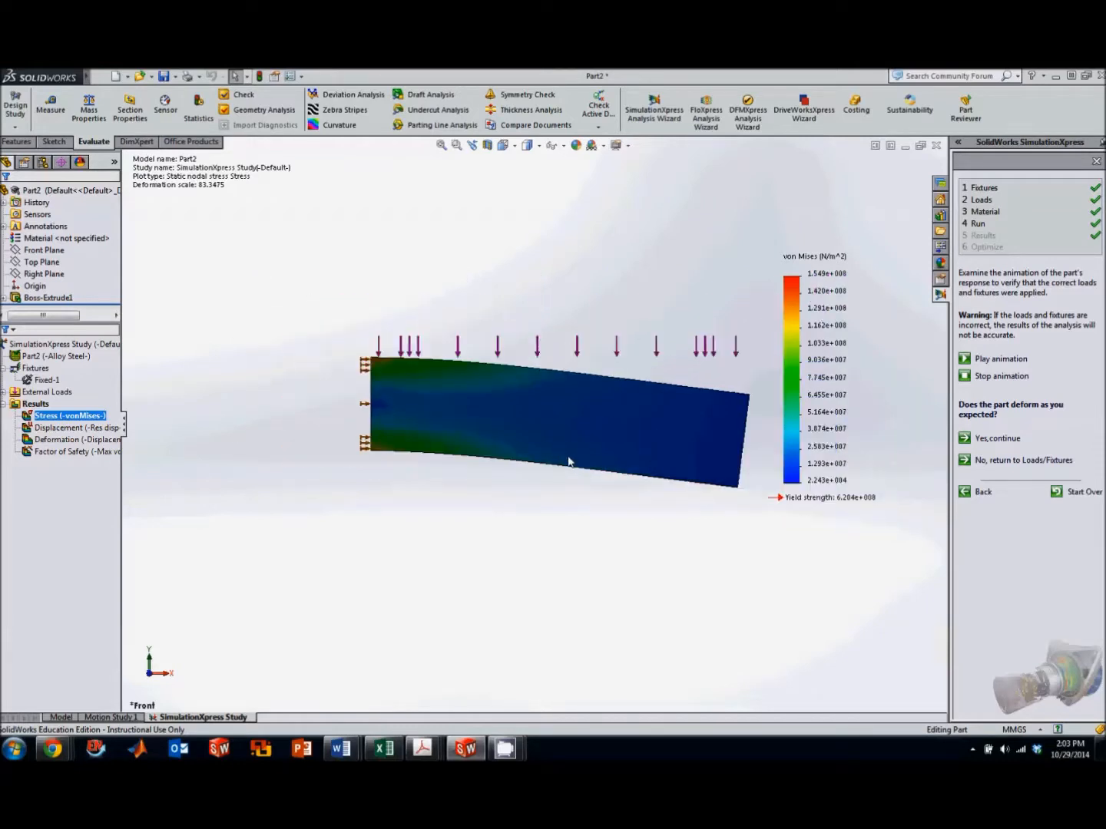
scroll(579, 482, "down", 1)
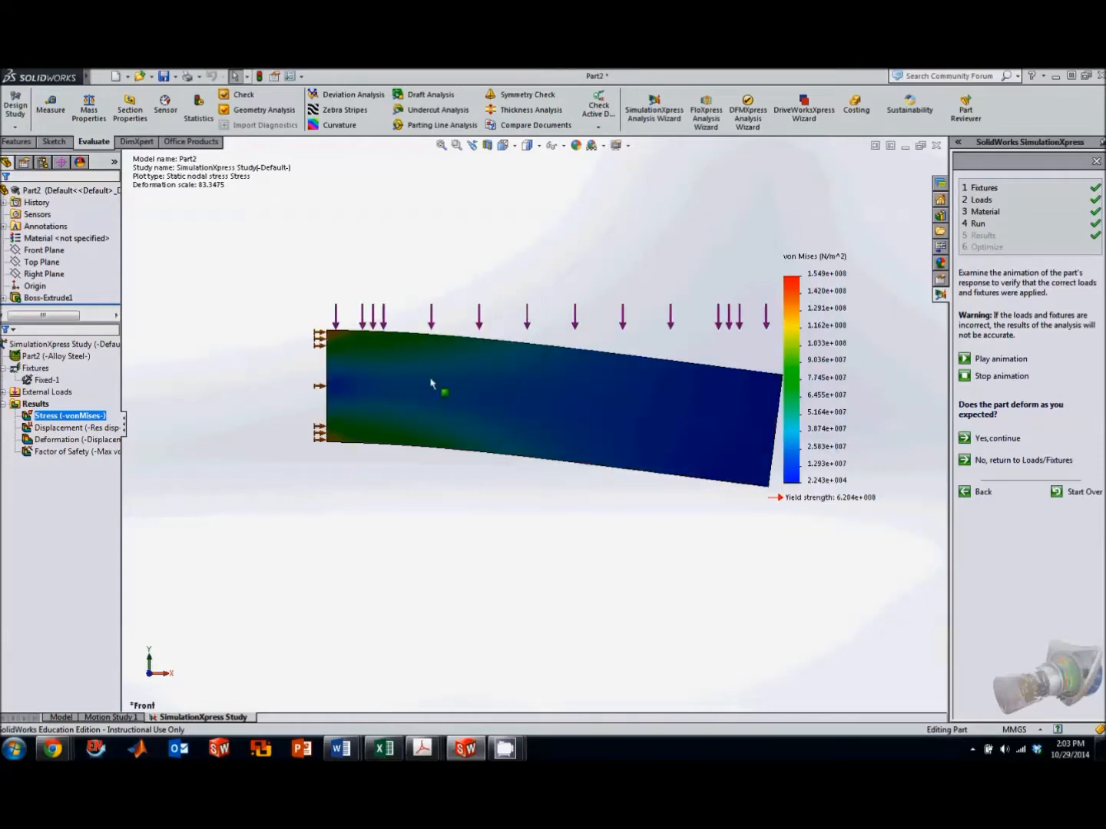
- Show the resultant displacement plot and examine it from the fixed end to the free end of the bar
left_click(113, 429)
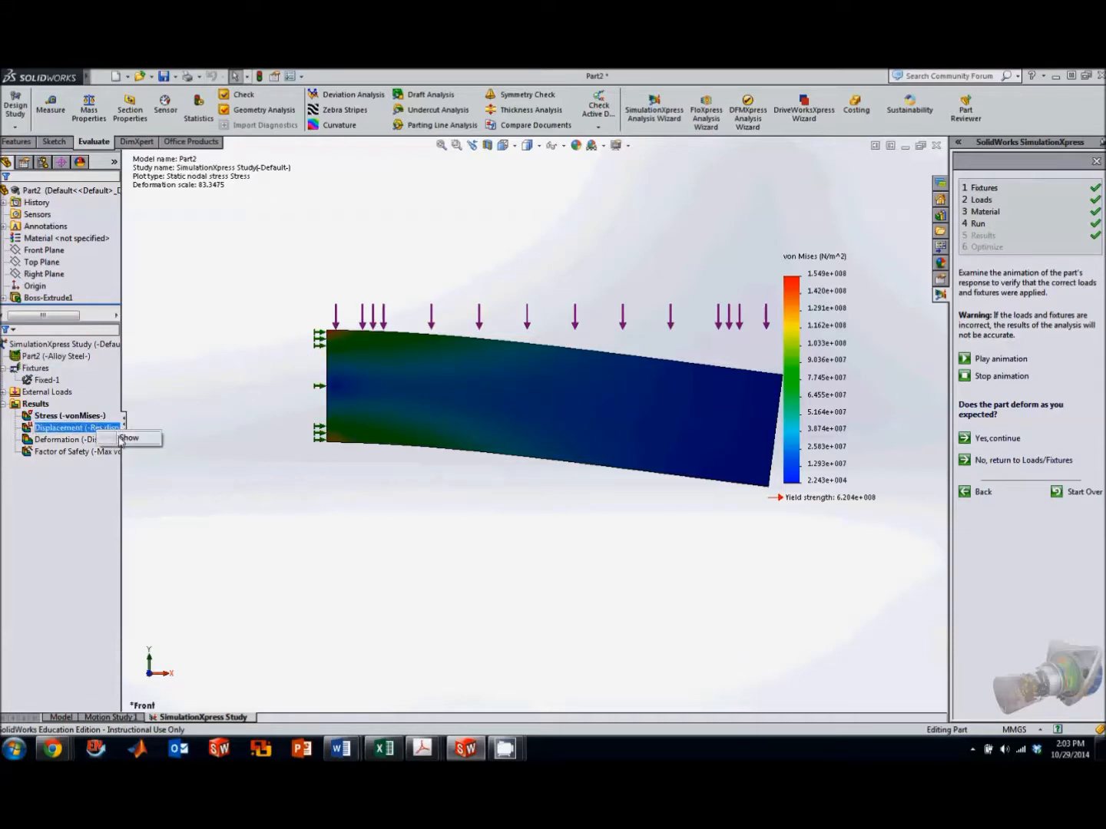
left_click(129, 440)
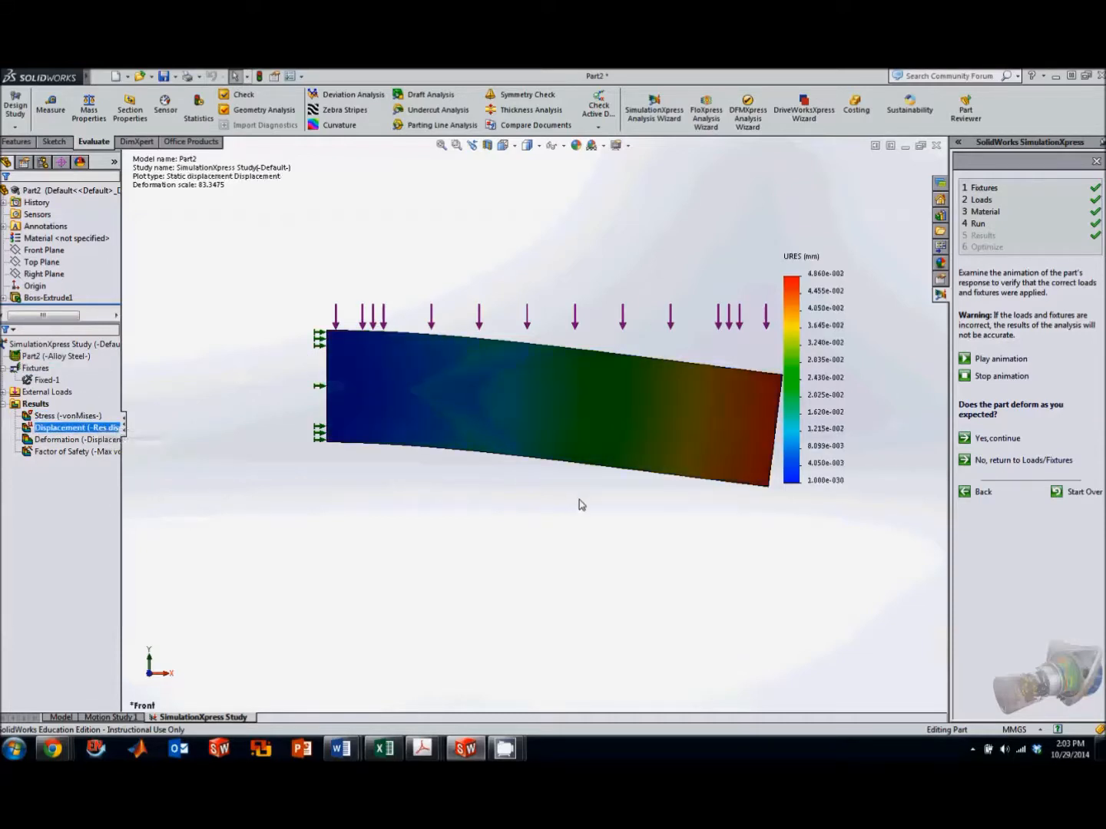
scroll(775, 519, "up", 2)
scroll(770, 516, "down", 2)
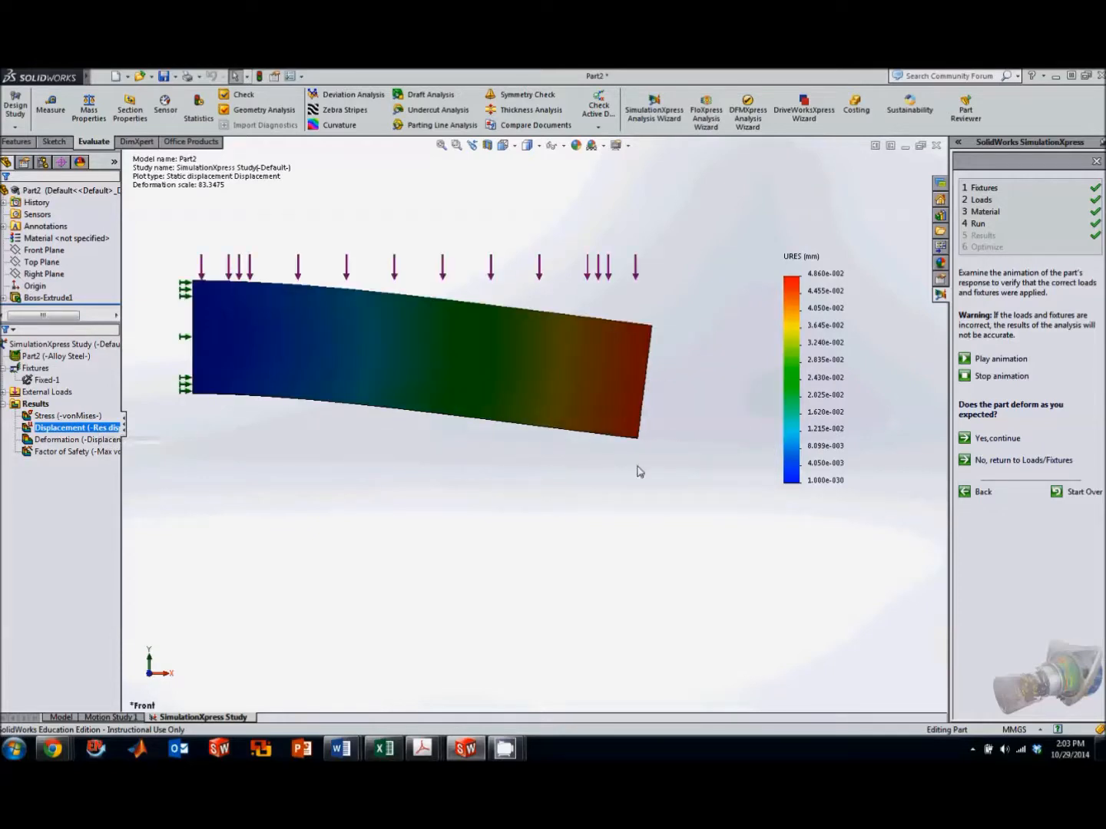
scroll(146, 258, "down", 1)
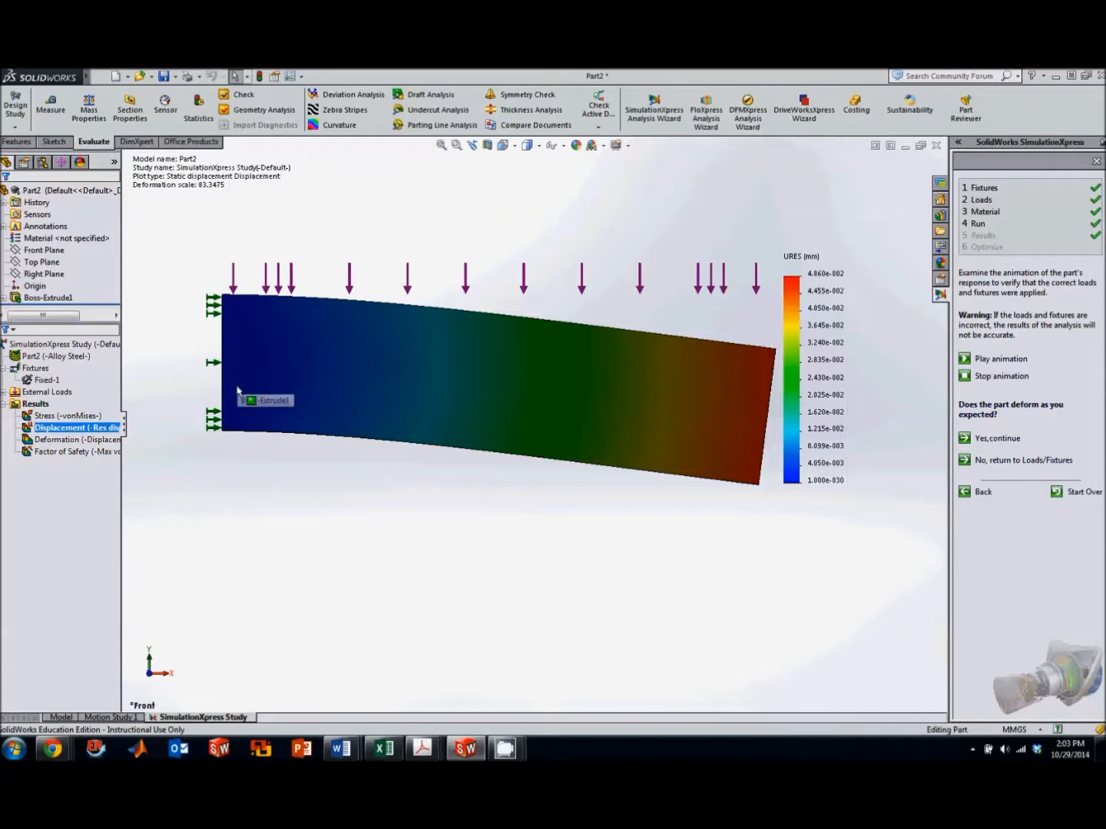
- Animate the displacement plot, then stop and close the animation
right_click(89, 427)
left_click(123, 453)
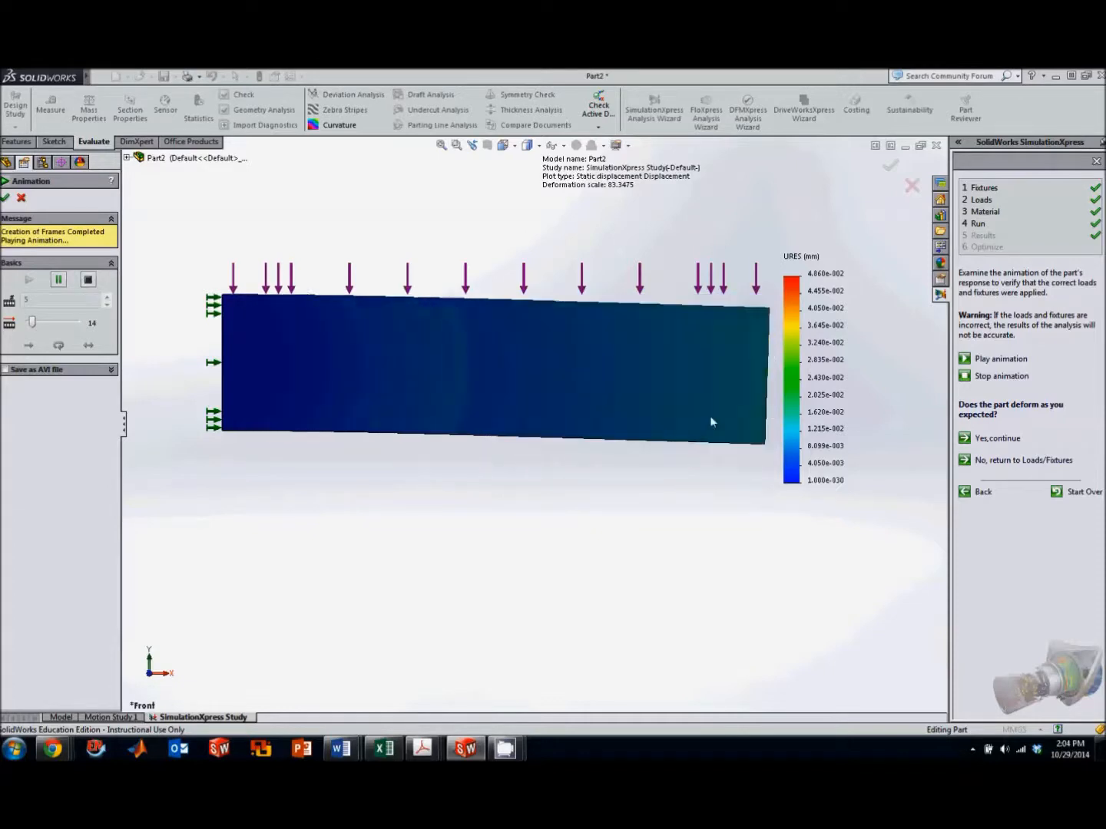
left_click(88, 280)
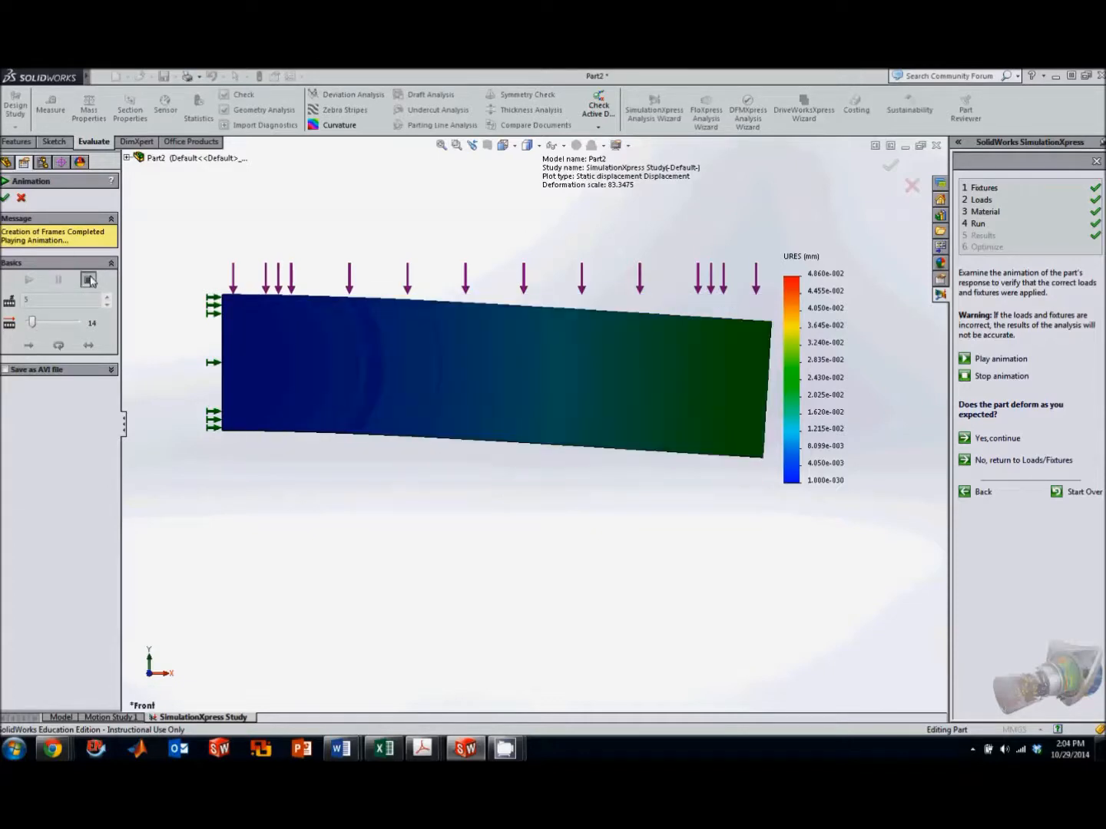
left_click(20, 199)
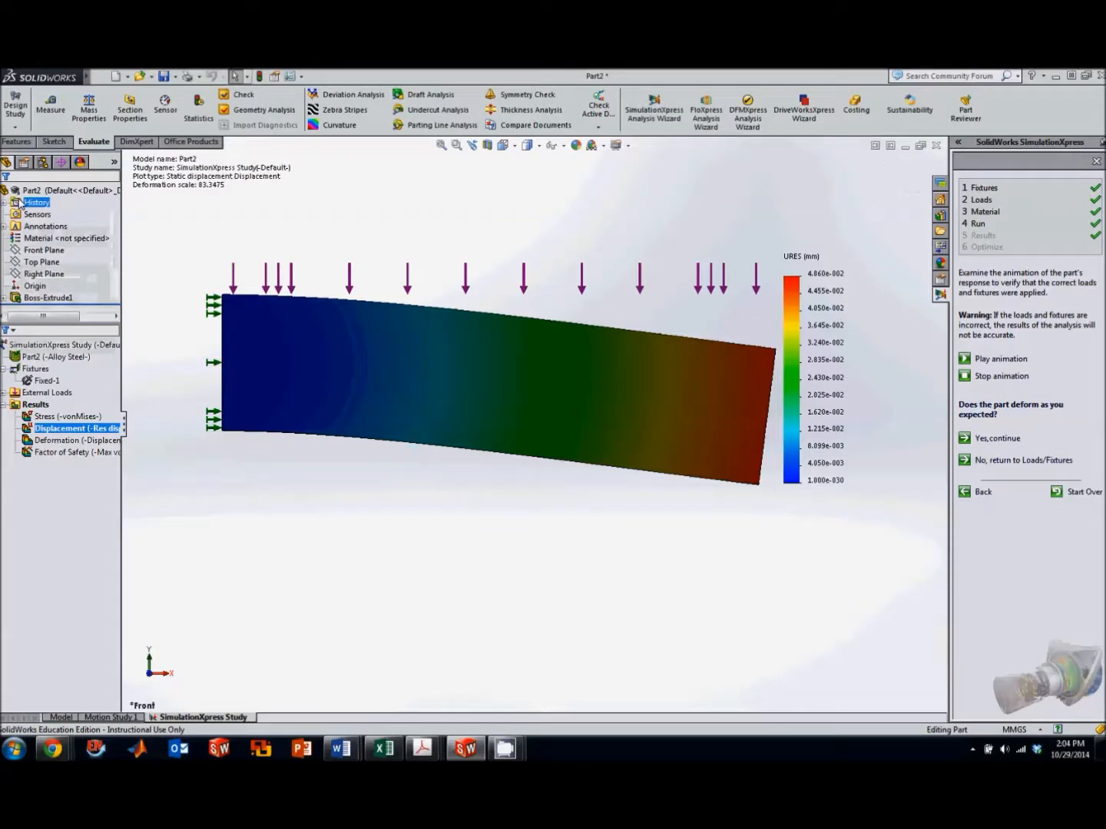
- Show the deformation plot and inspect the bar's deformed shape
right_click(63, 441)
left_click(90, 450)
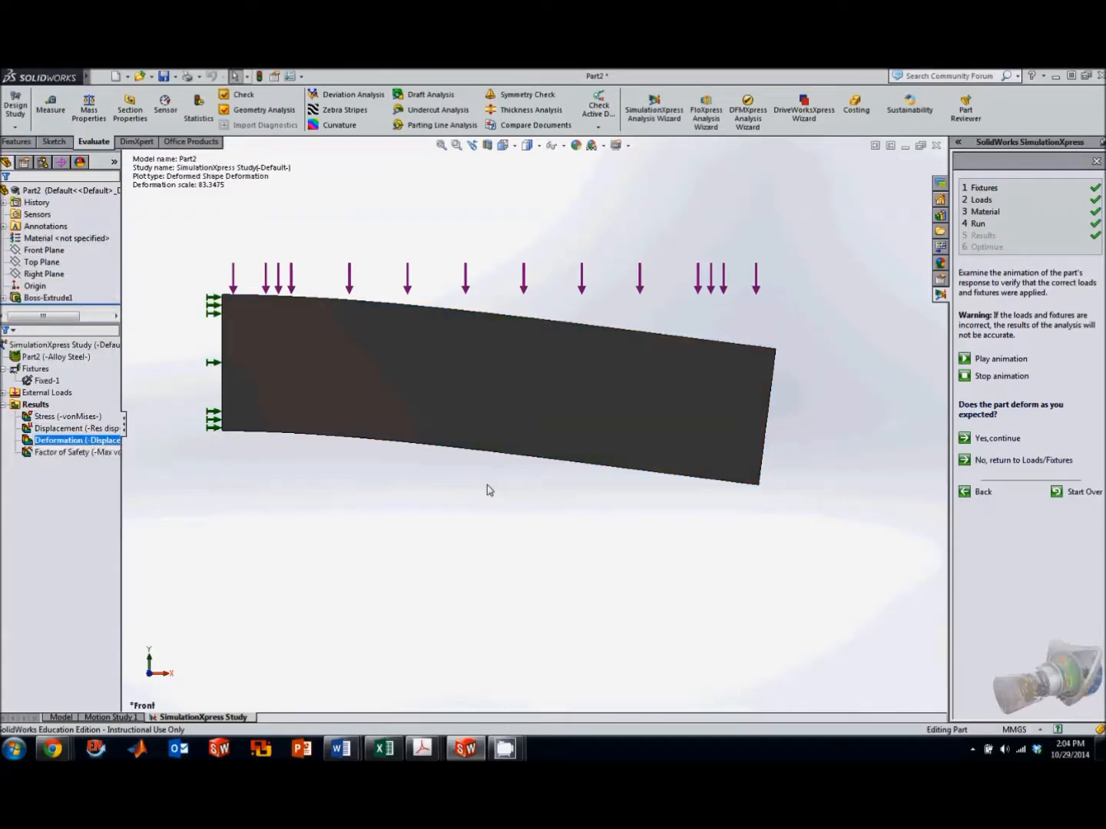
scroll(536, 472, "up", 2)
right_click(65, 446)
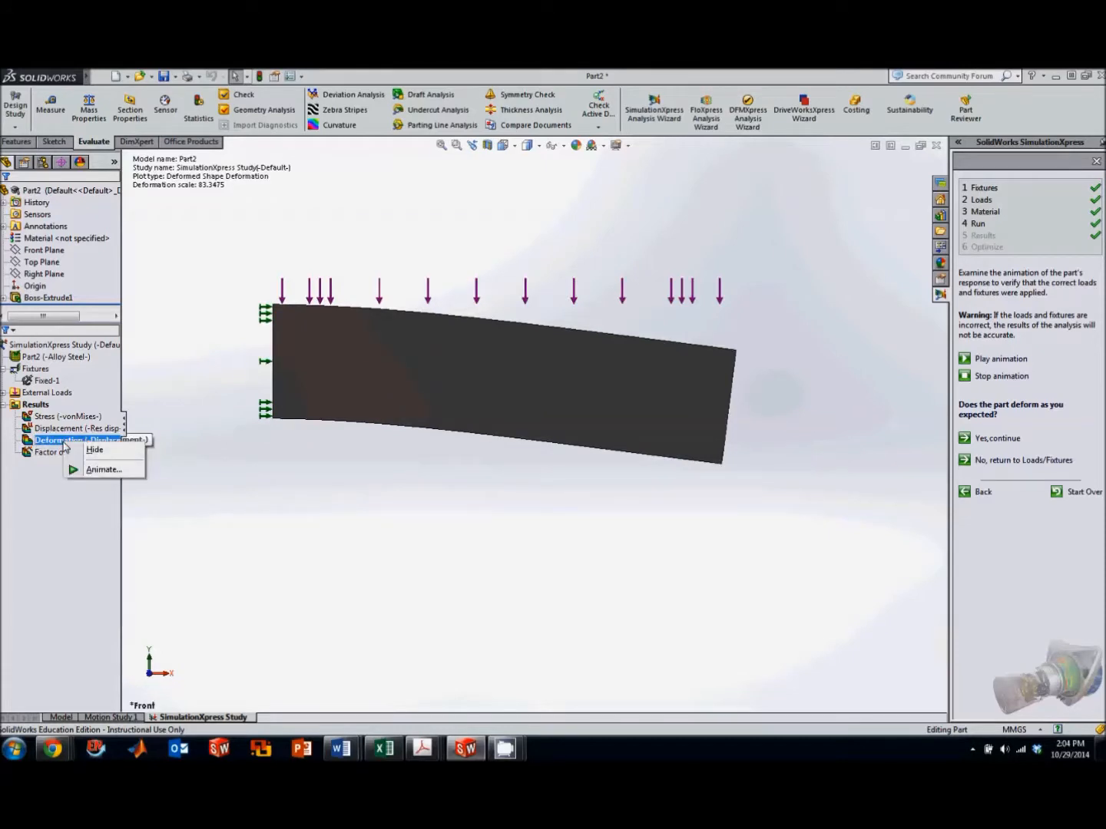
left_click(206, 188)
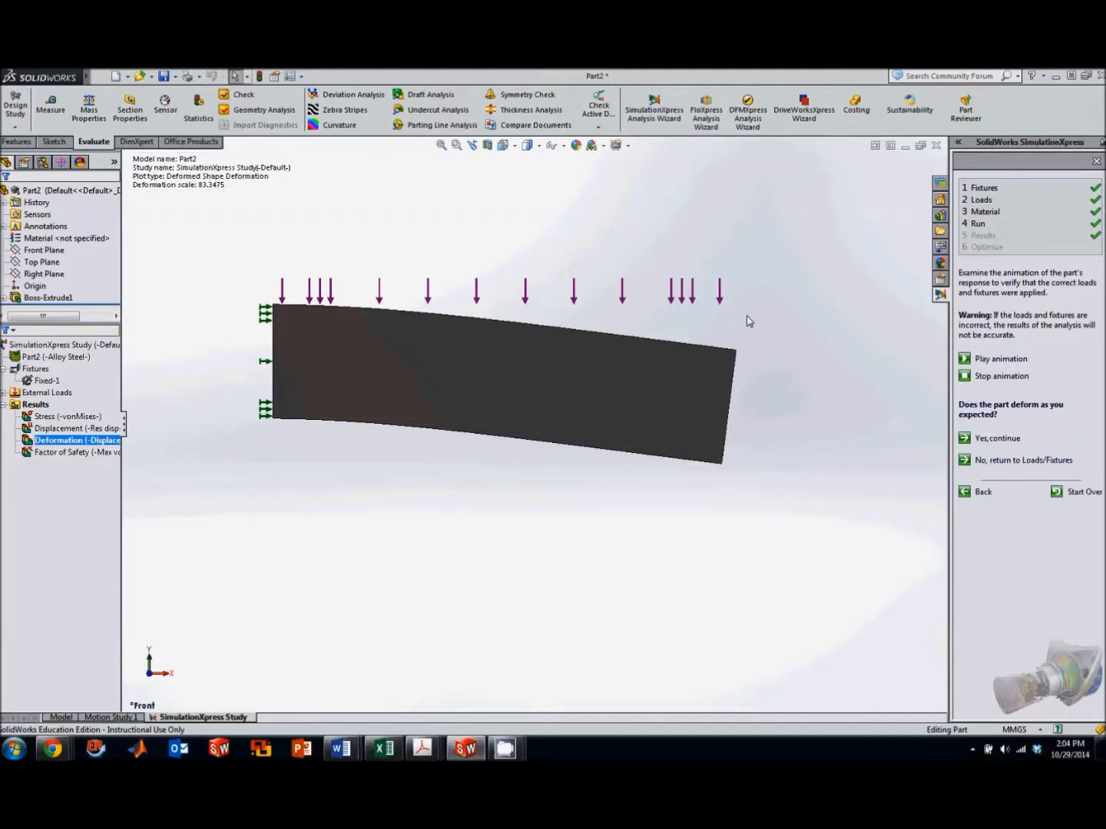
left_click(50, 429)
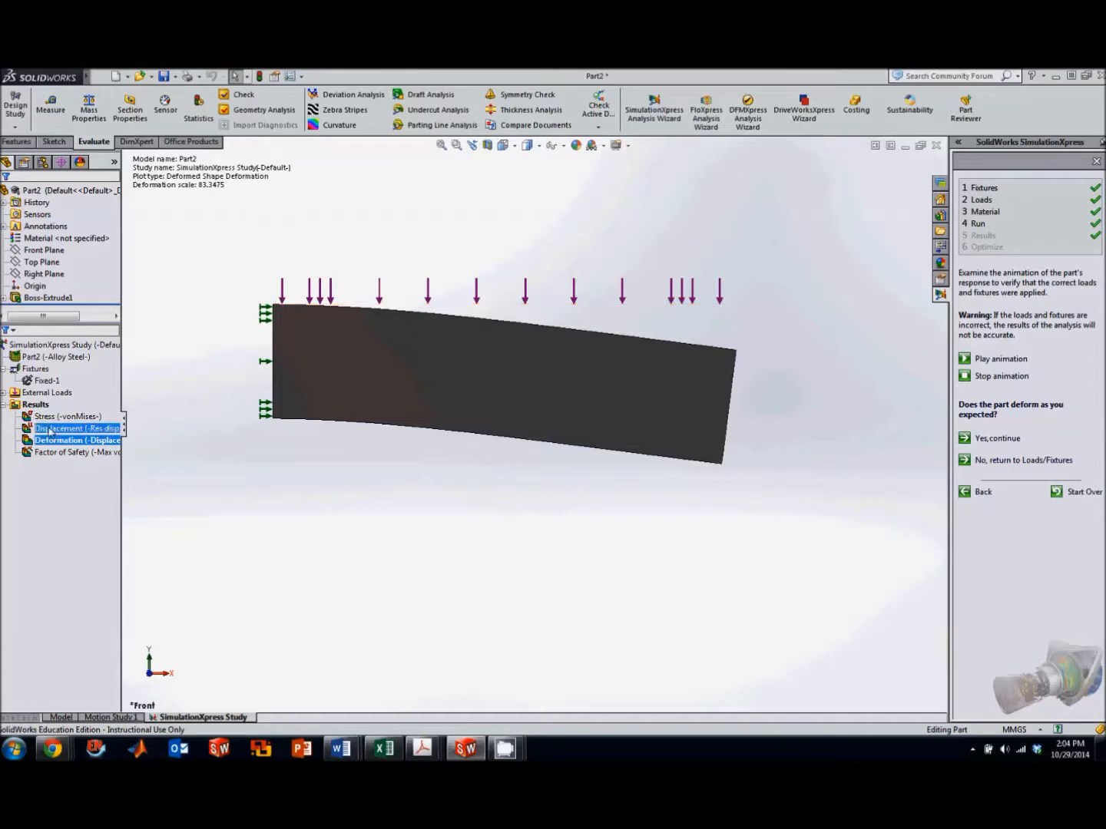
- Show the factor of safety plot and inspect the bar from both ends
left_click(57, 453)
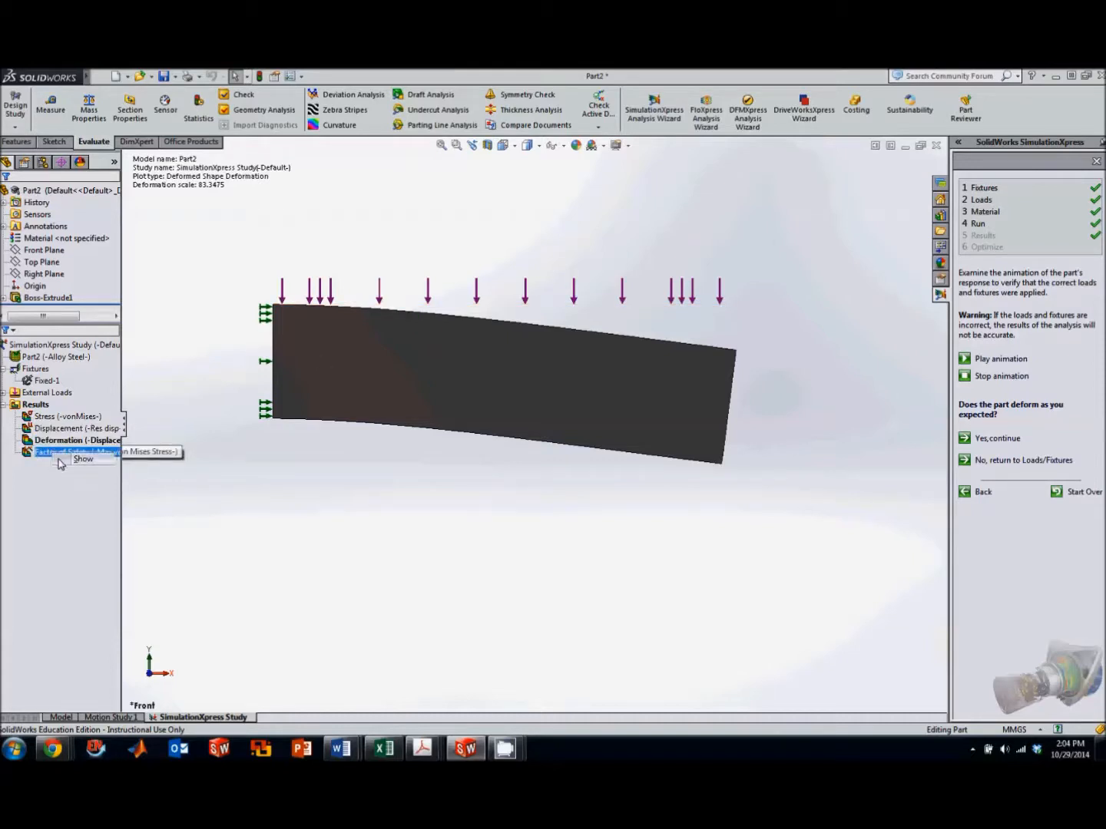
left_click(62, 460)
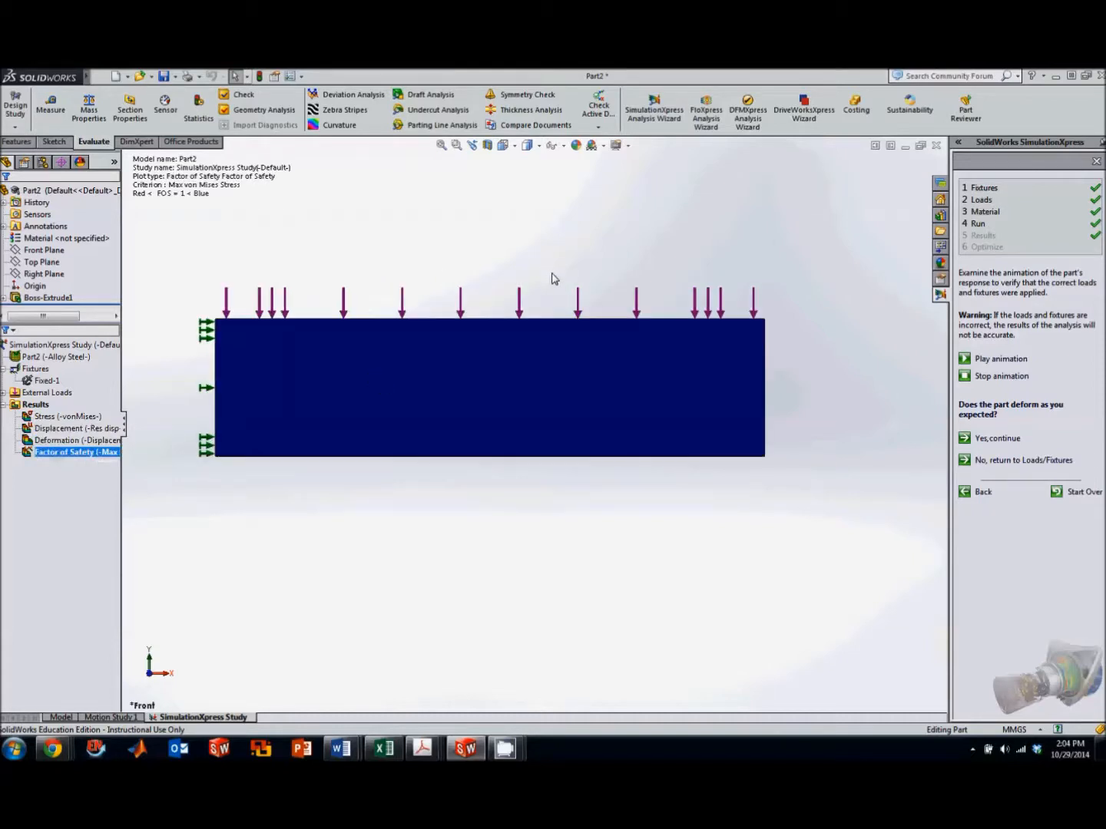
middle_click_drag(408, 262, 422, 288)
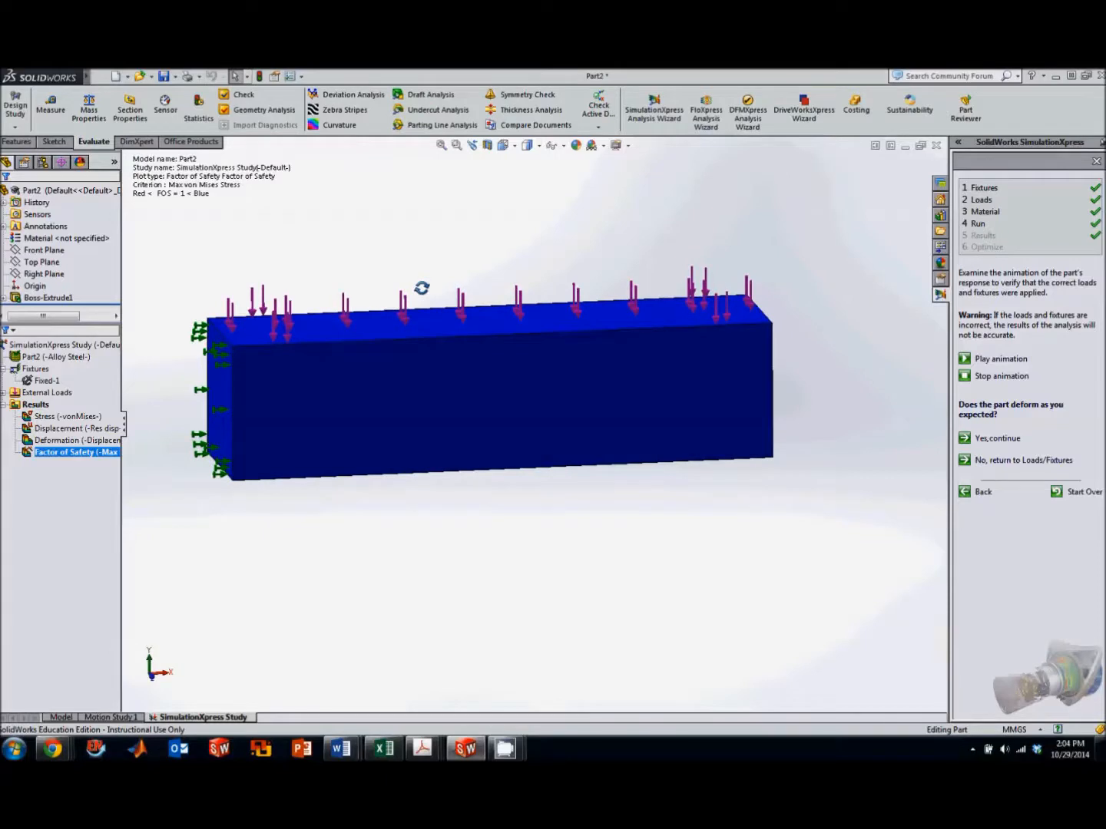
middle_click_drag(474, 504, 427, 523)
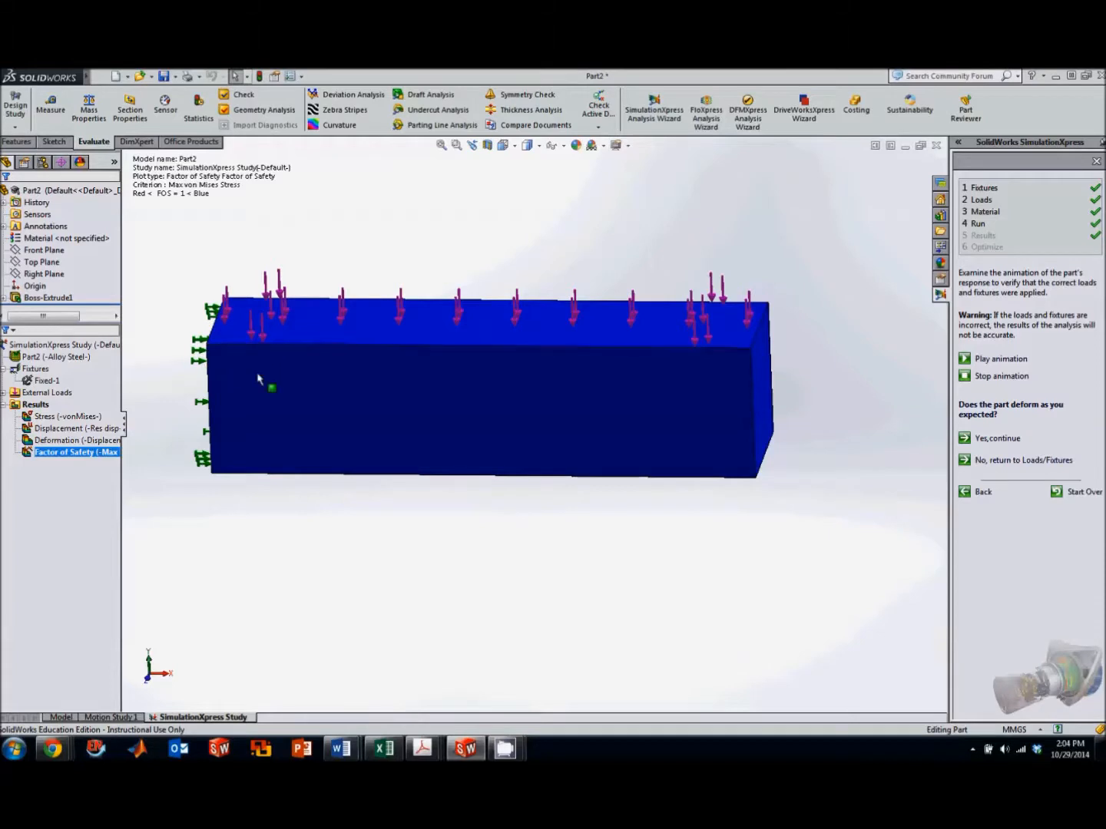
- Set the vertical height dimension of the bar's cross-section sketch to 1 mm
left_click(37, 358)
left_click(46, 243)
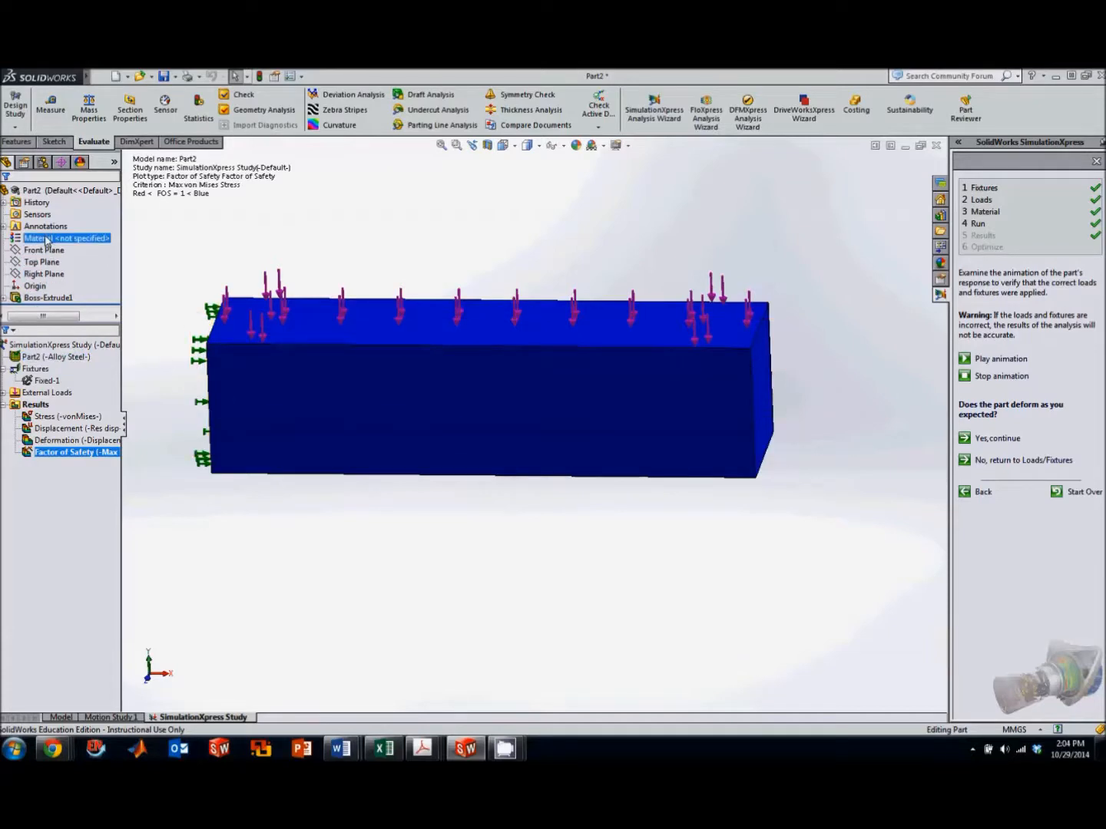
left_click(5, 299)
left_click(50, 298)
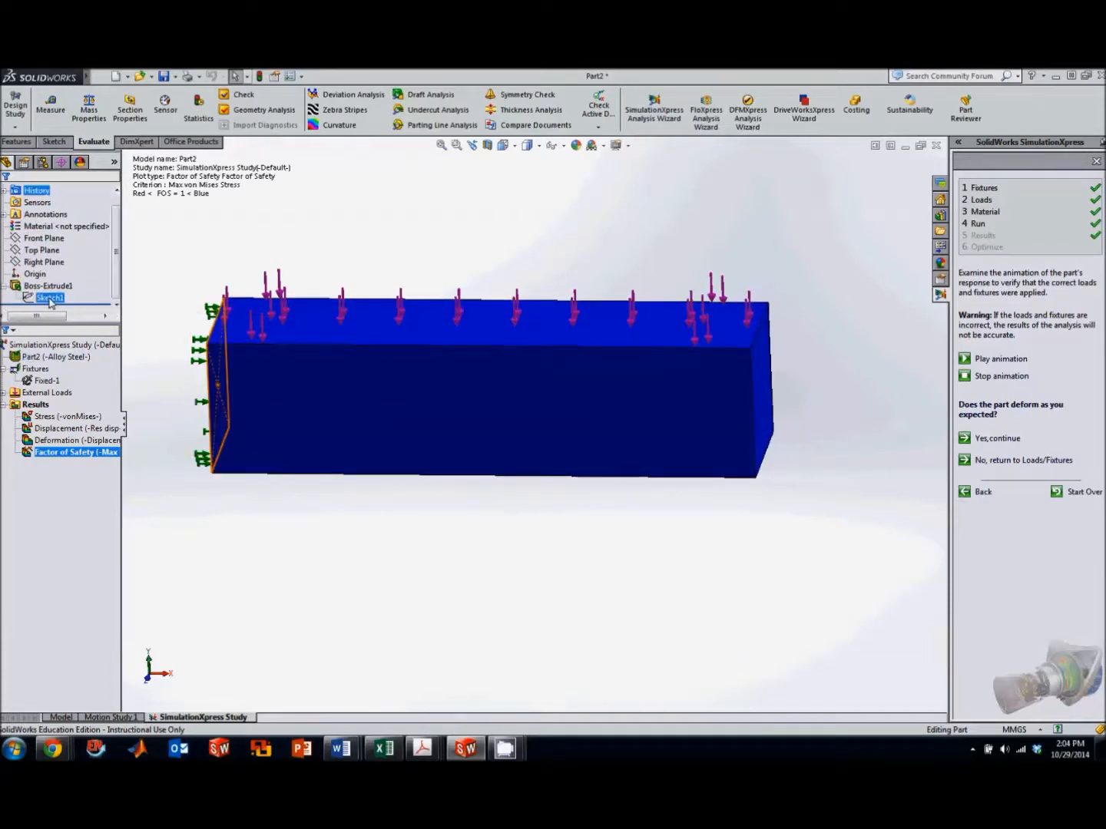
middle_click_drag(155, 342, 129, 333)
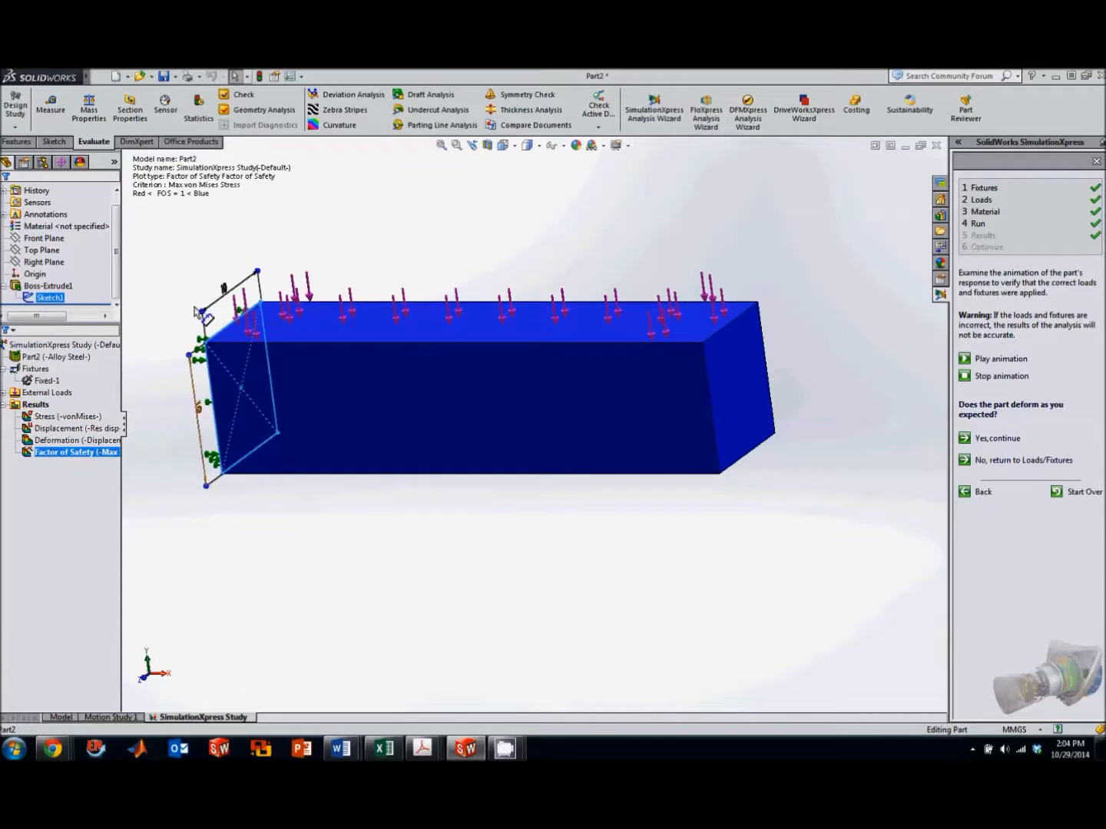
left_click(199, 410)
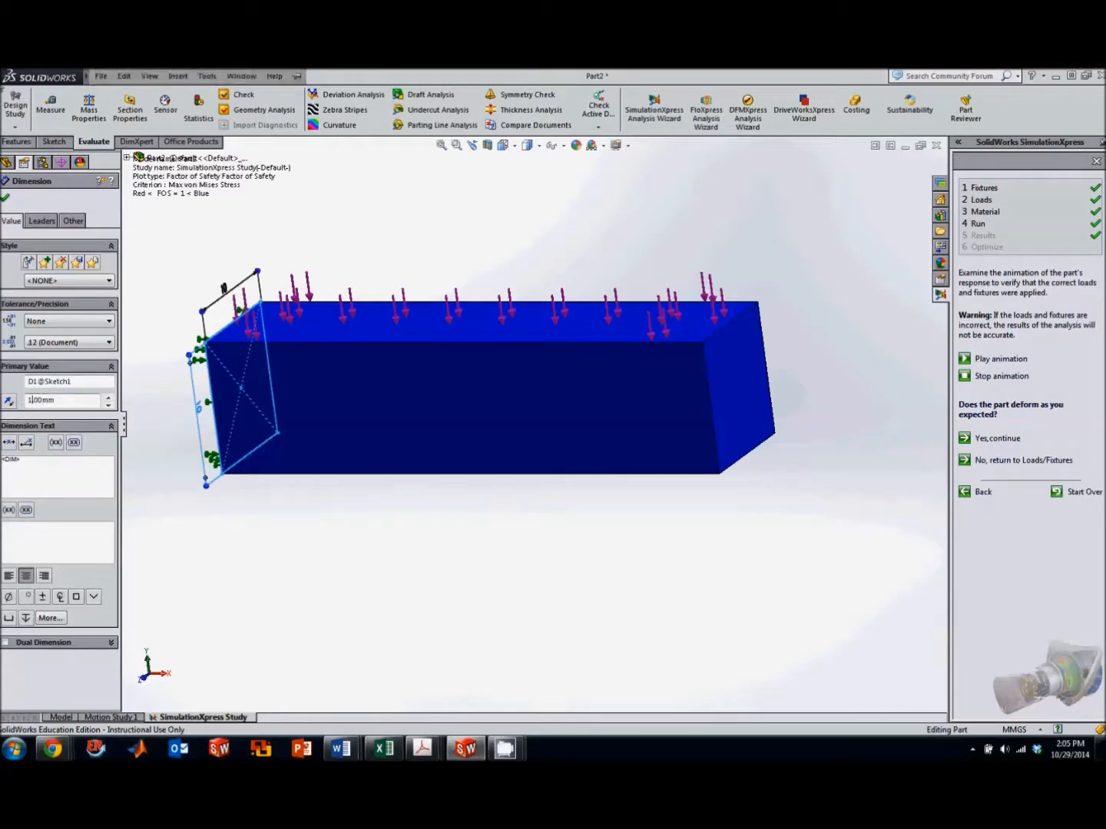
left_click(7, 201)
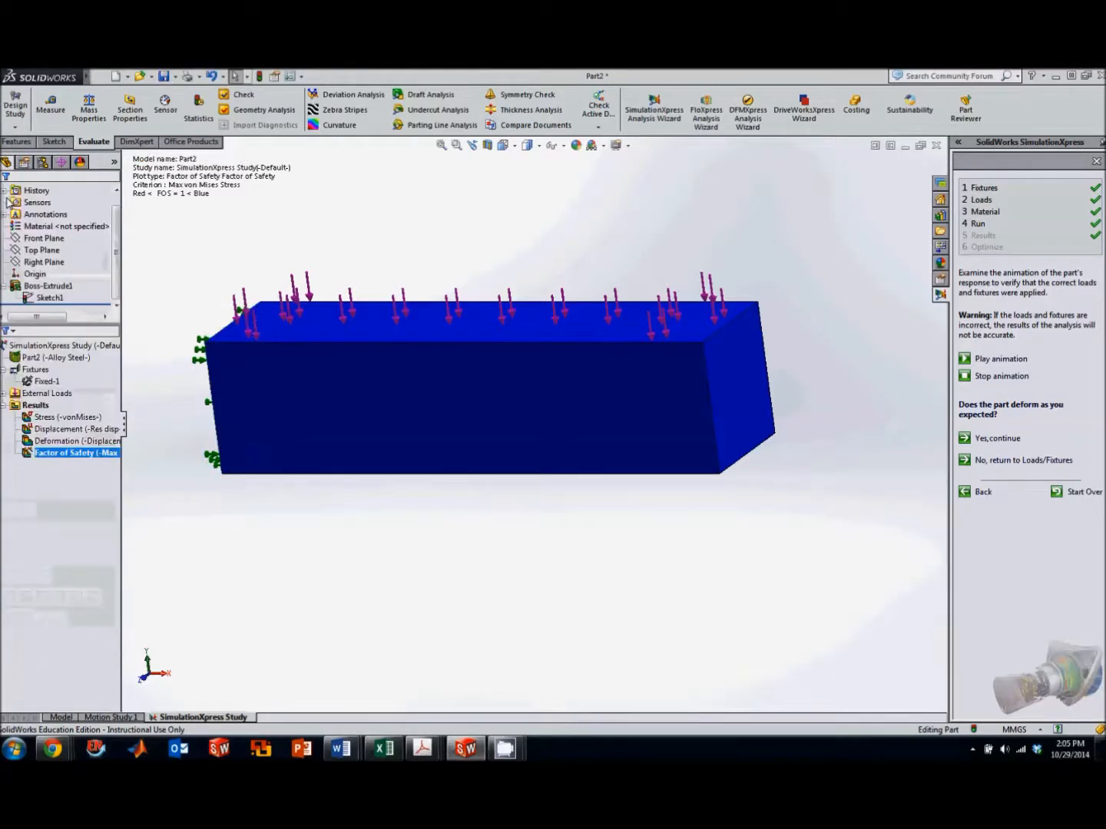
- Rerun the simulation on the resized bar until the deformation result uses the new cross-section
left_click(1052, 228)
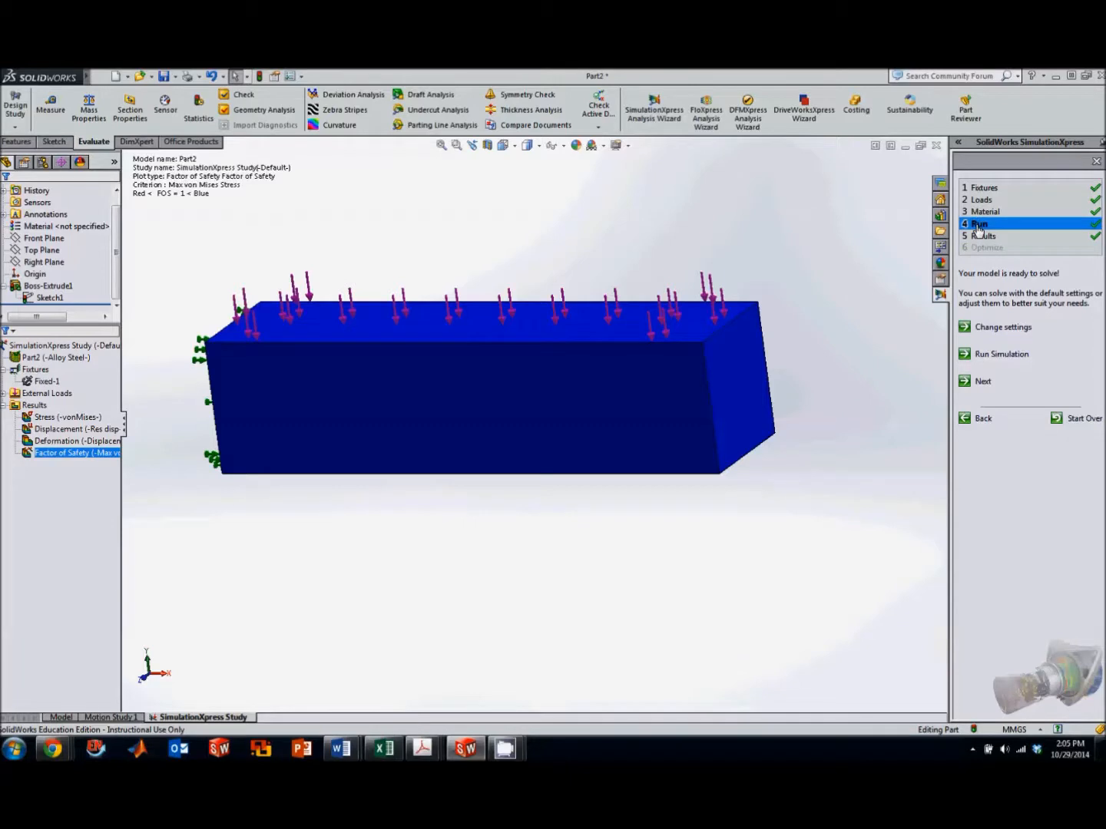
left_click(965, 357)
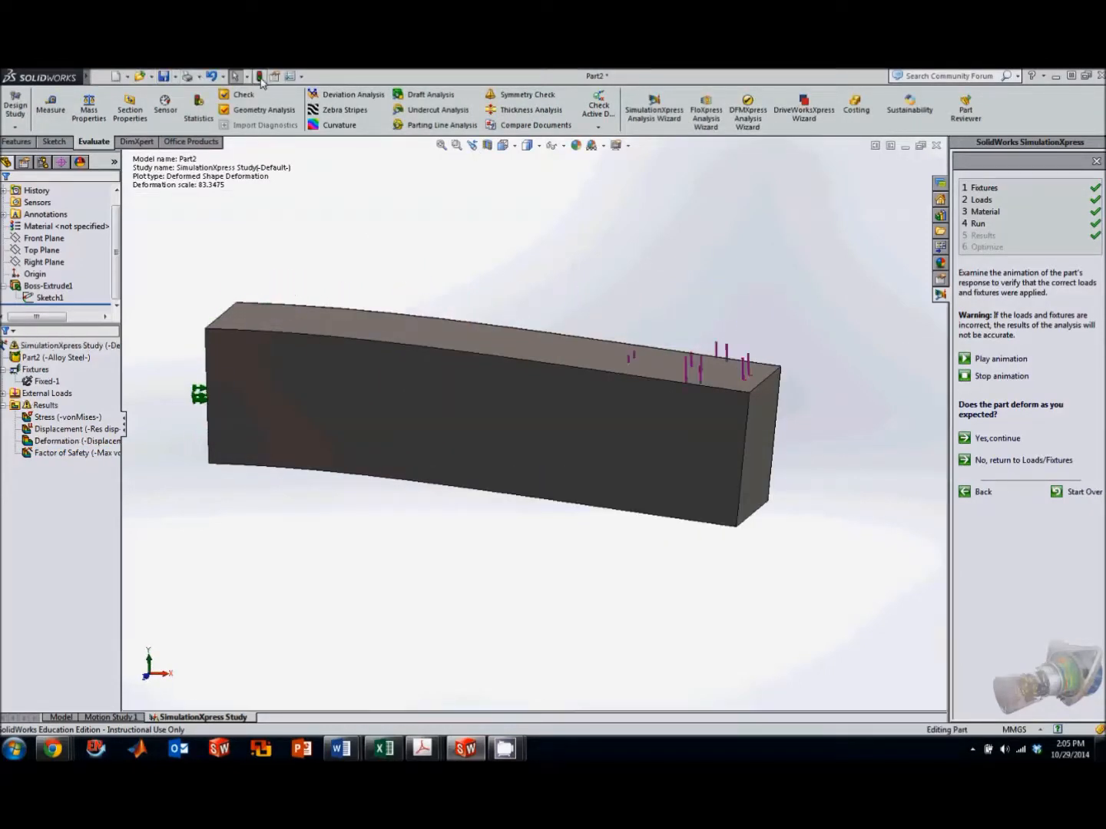
left_click(48, 285)
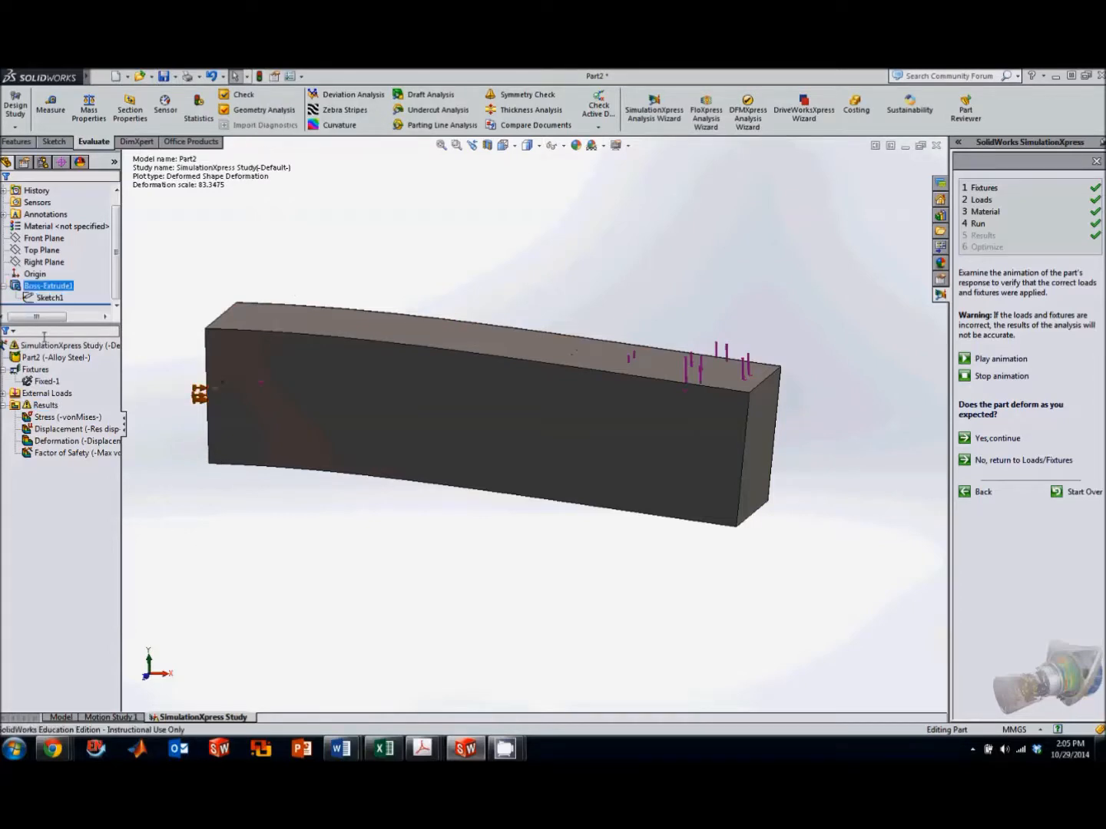
left_click(235, 294)
left_click(999, 224)
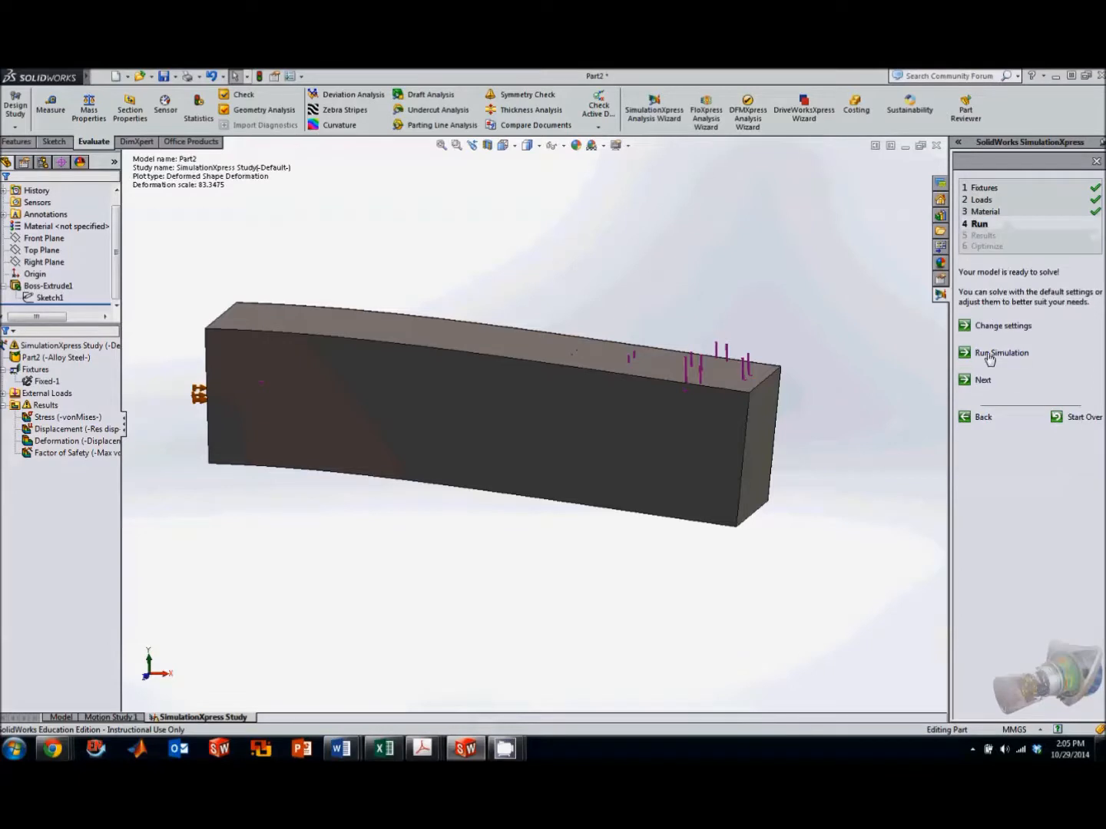
left_click(989, 355)
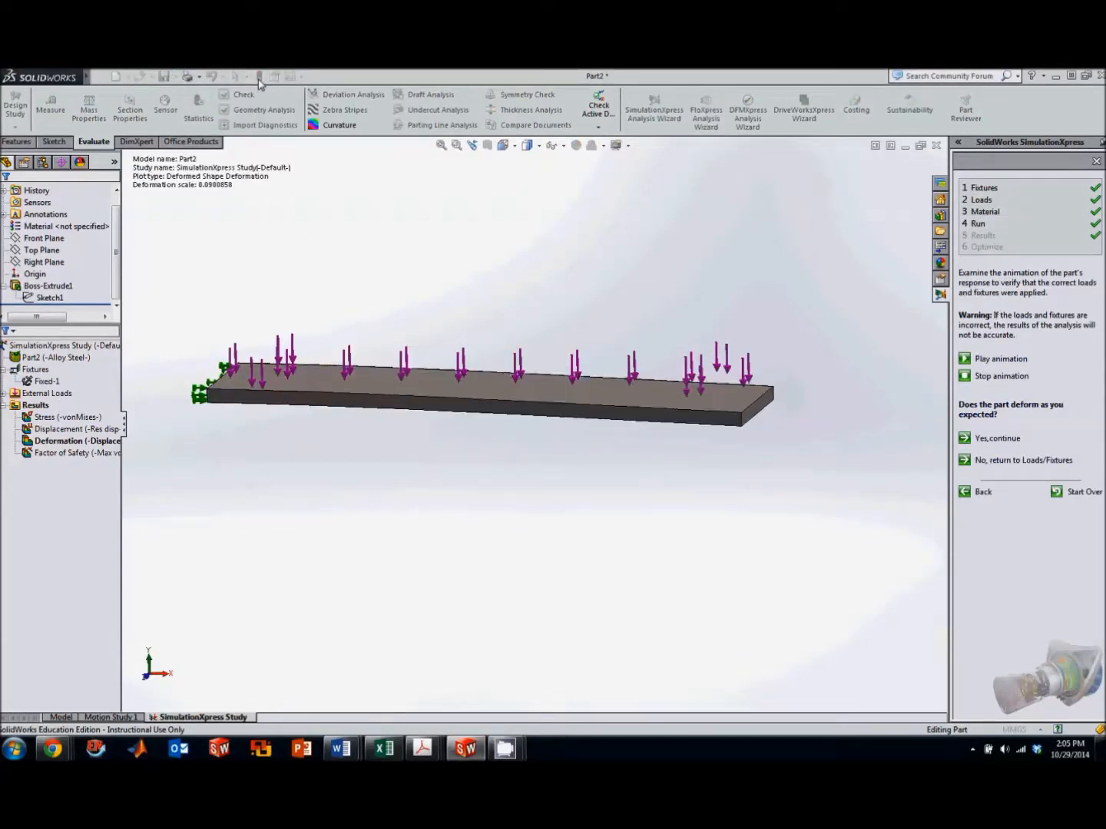
left_click(83, 283)
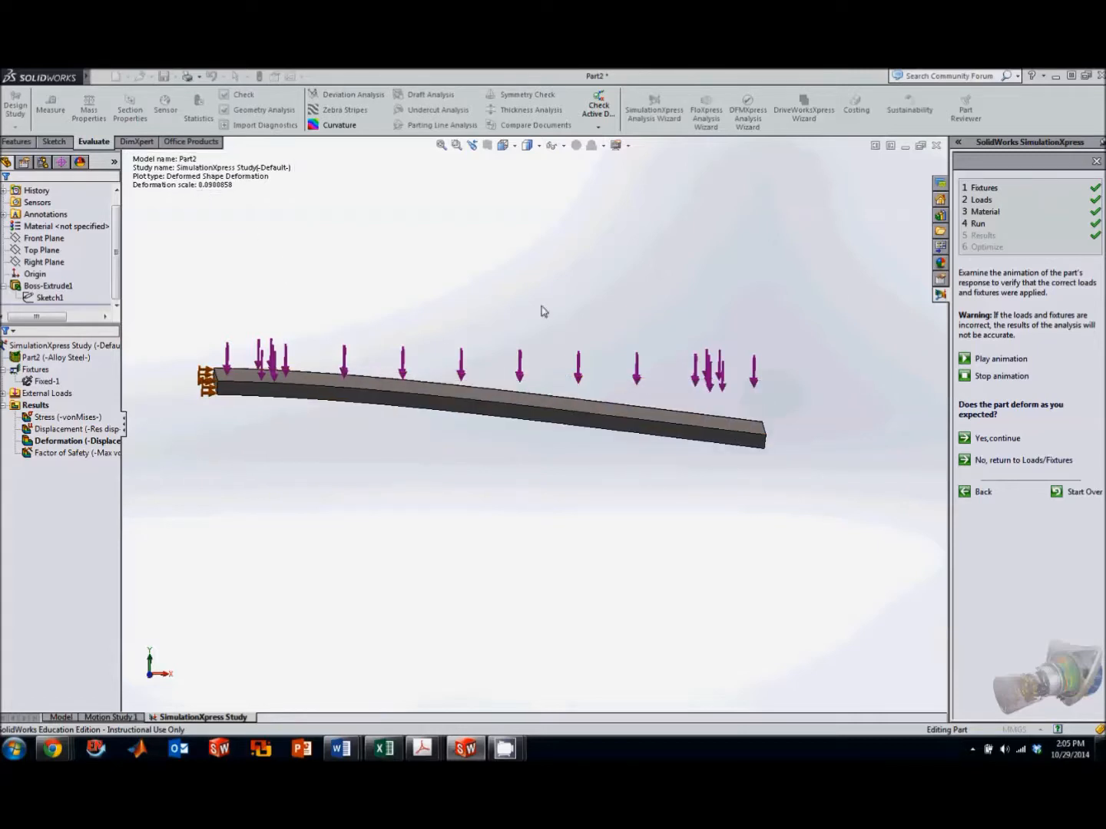
- Show the von Mises stress plot of the thinned bar and inspect it near the fixed end
left_click(70, 417)
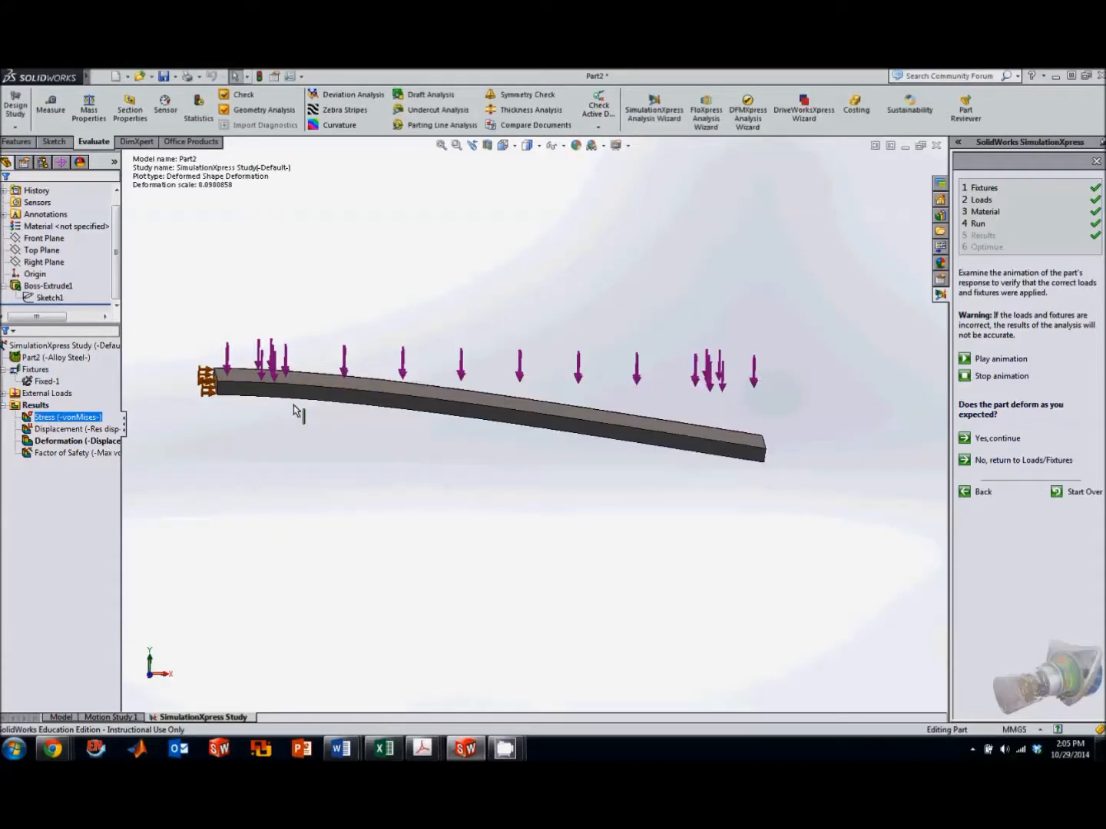
left_click(91, 419)
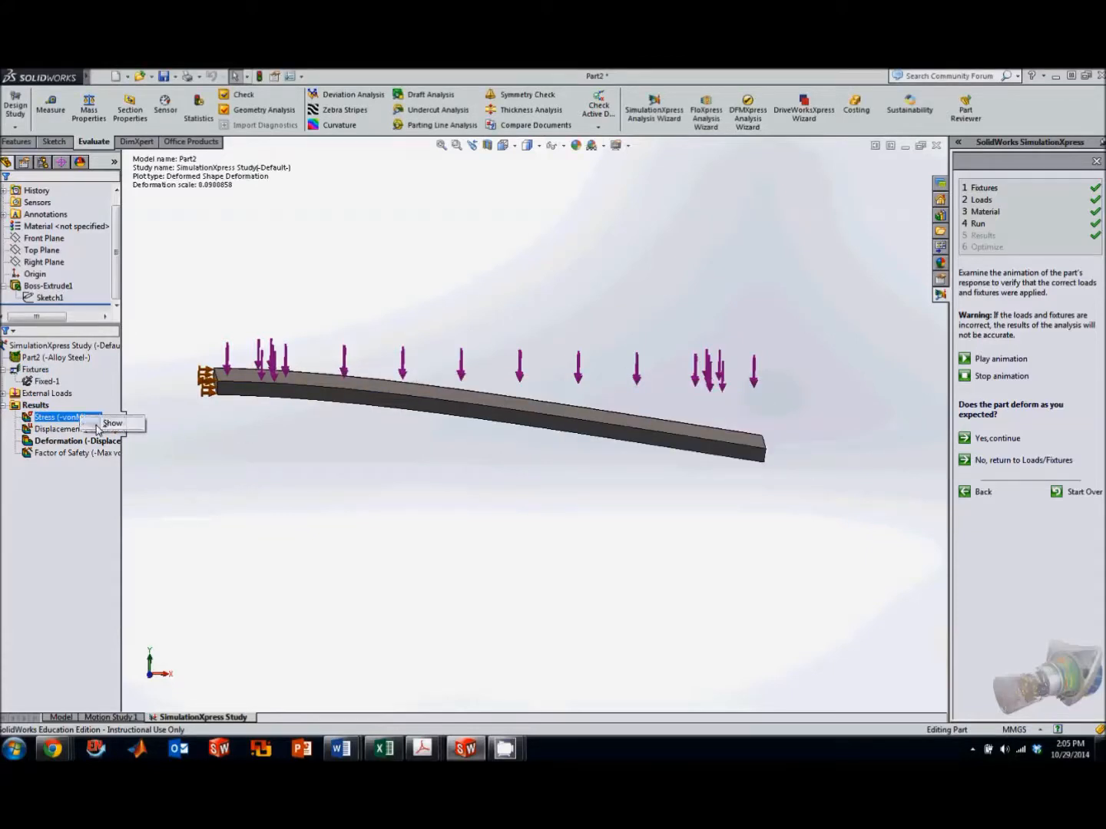
left_click(97, 424)
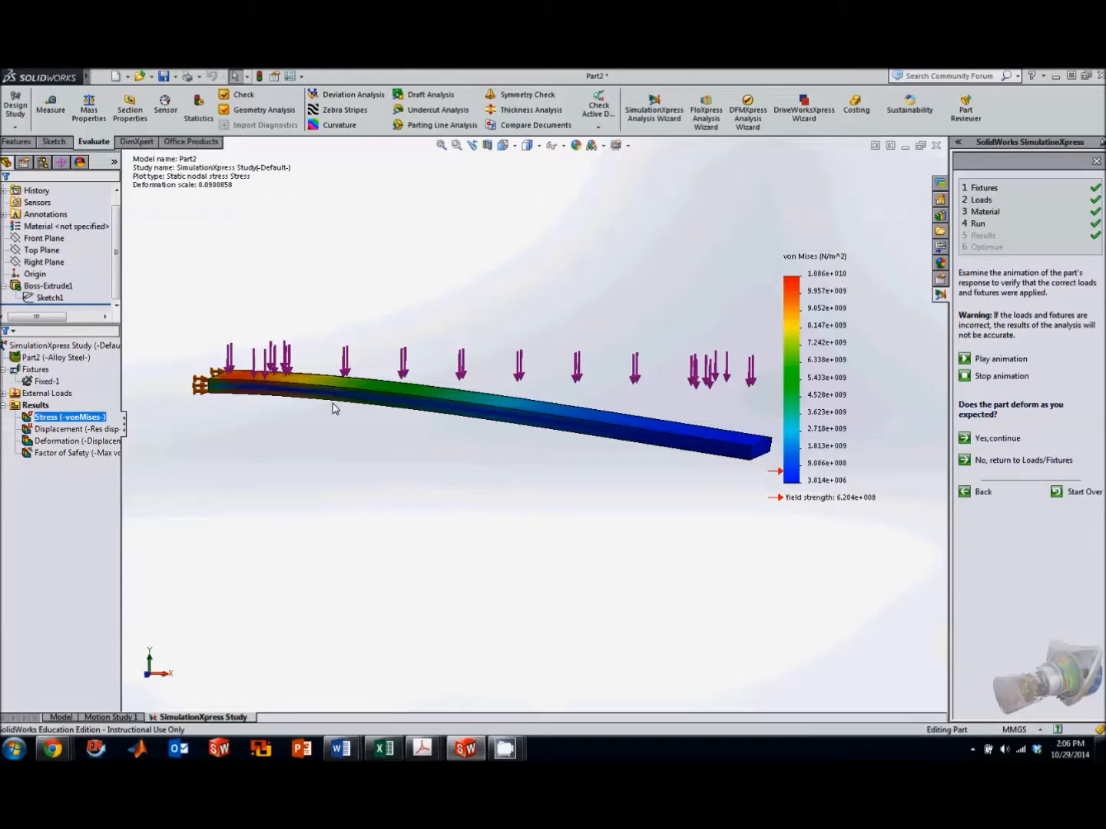
scroll(334, 408, "down", 2)
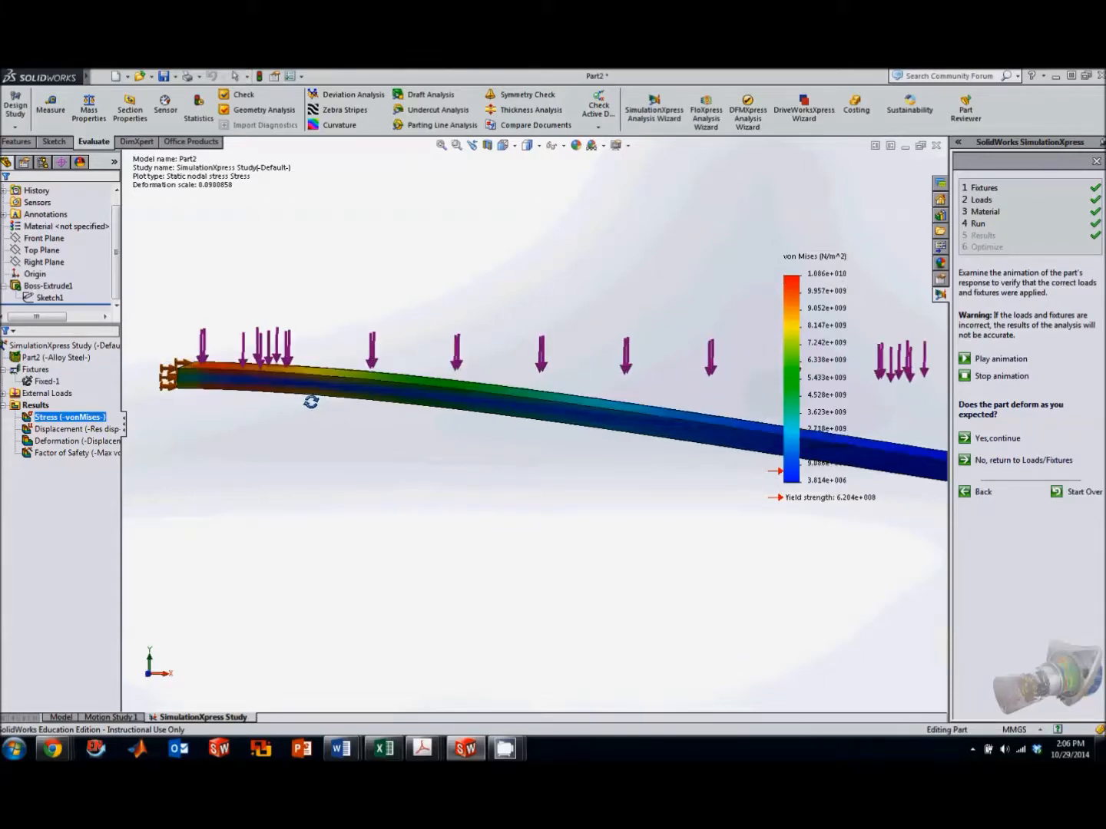
- Show the factor of safety plot for the thinned bar and examine it along the full length
right_click(79, 454)
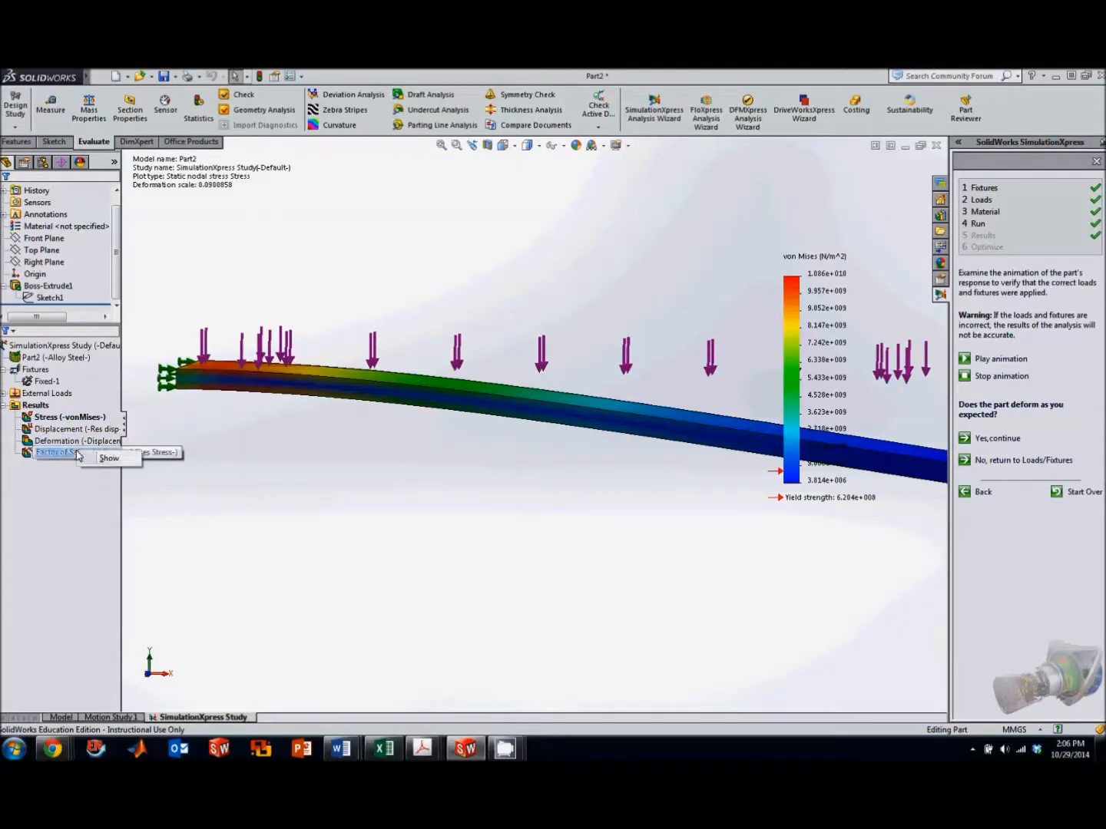
left_click(111, 460)
middle_click_drag(395, 447, 670, 425)
scroll(668, 435, "down", 5)
scroll(615, 442, "up", 1)
middle_click_drag(543, 444, 515, 451)
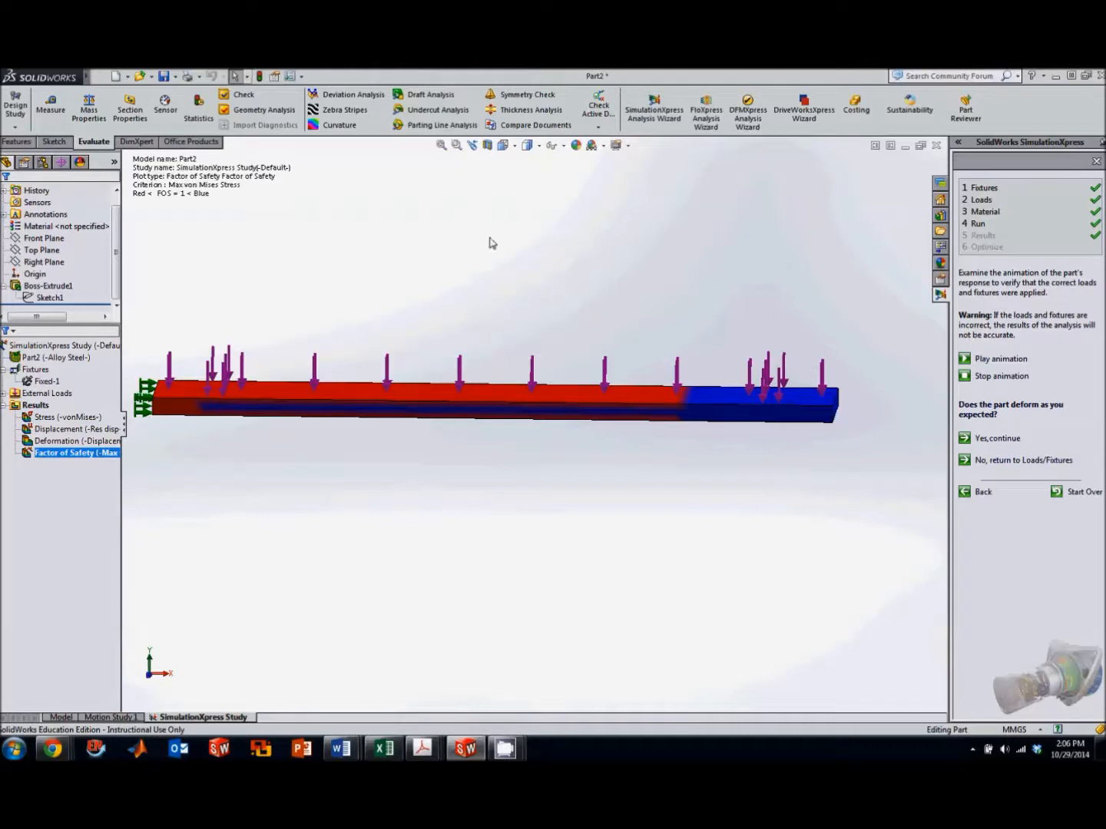
- Start optimizing the design, using the cross-section's vertical height dimension D1 of Sketch1 as the variable
left_click(995, 246)
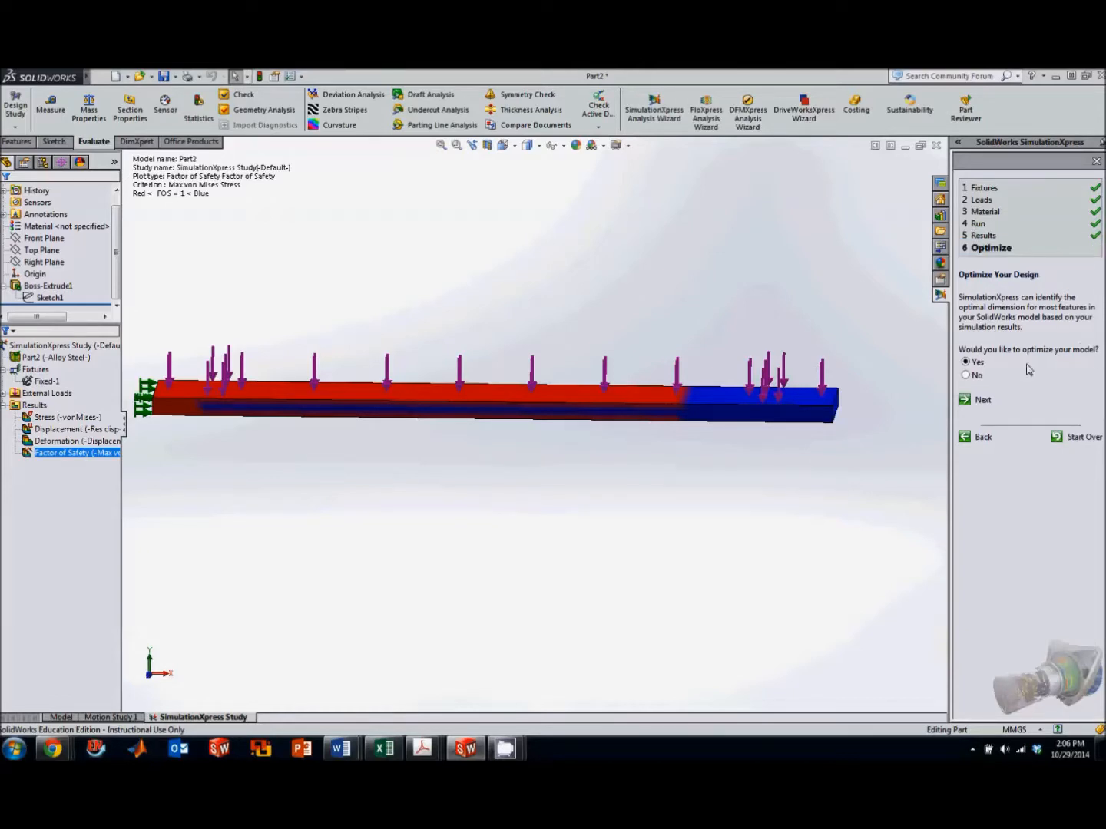
left_click(965, 401)
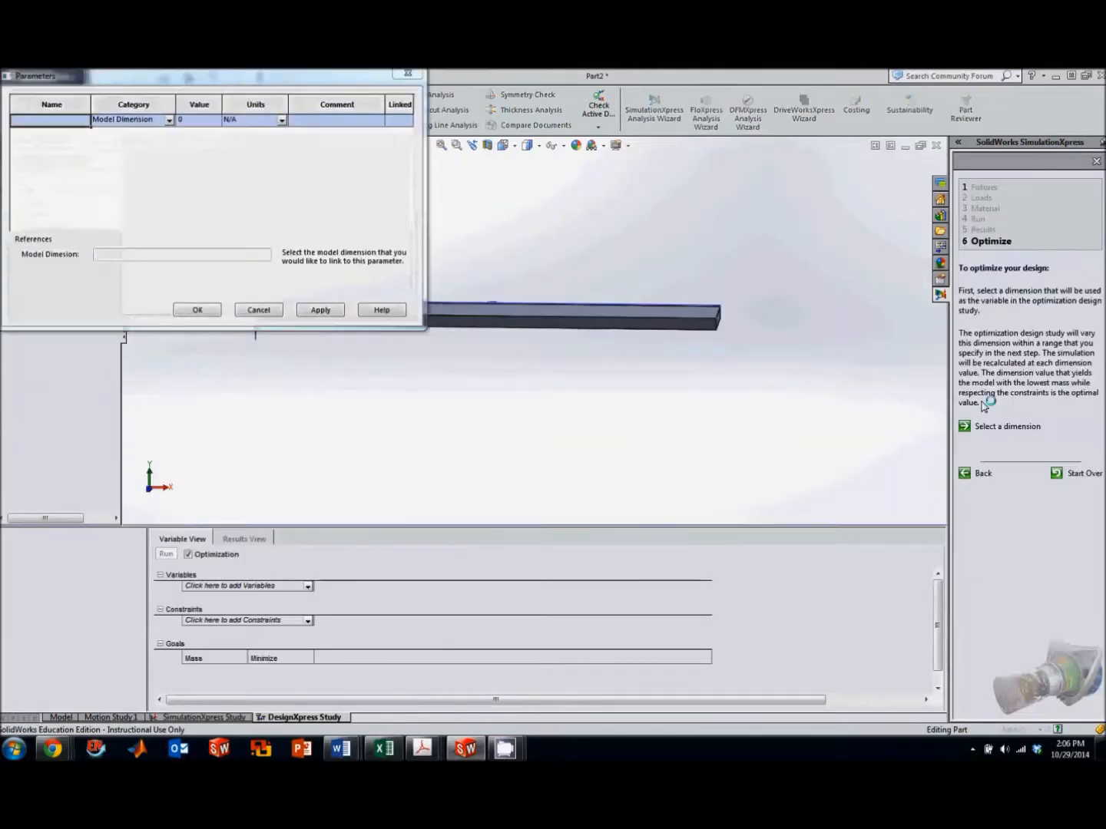
left_click_drag(163, 76, 623, 191)
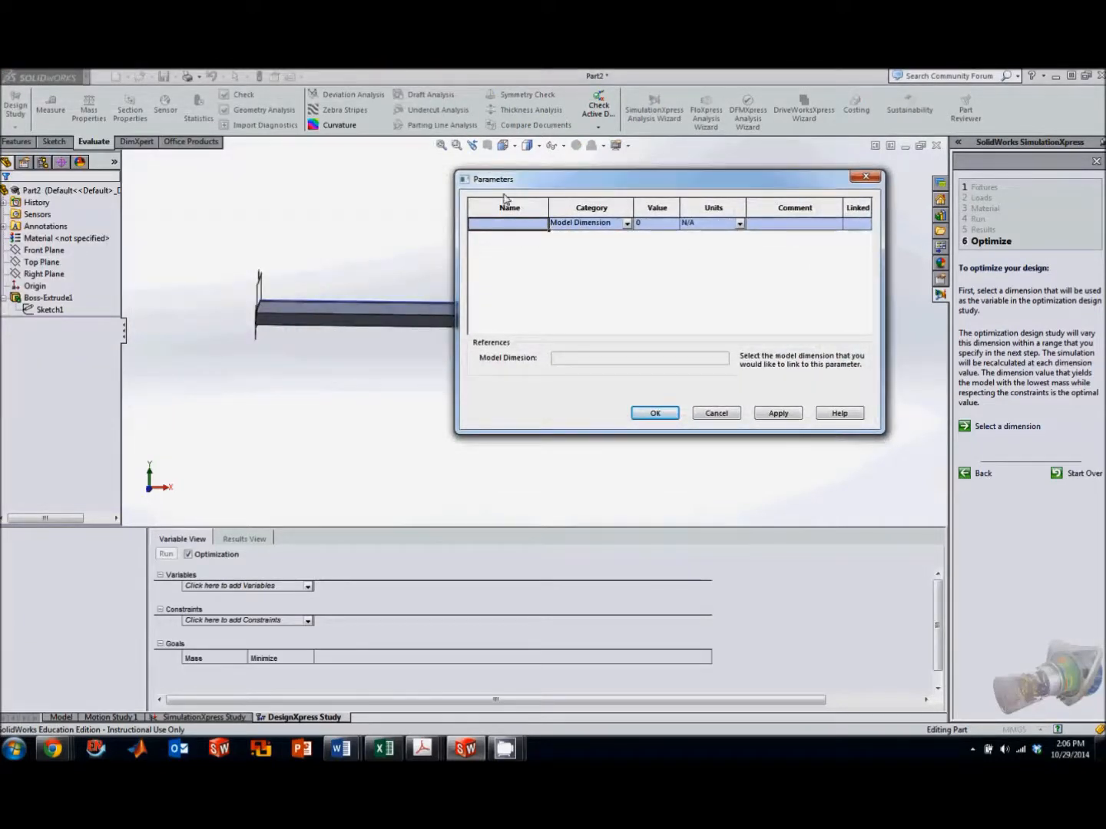
left_click(46, 310)
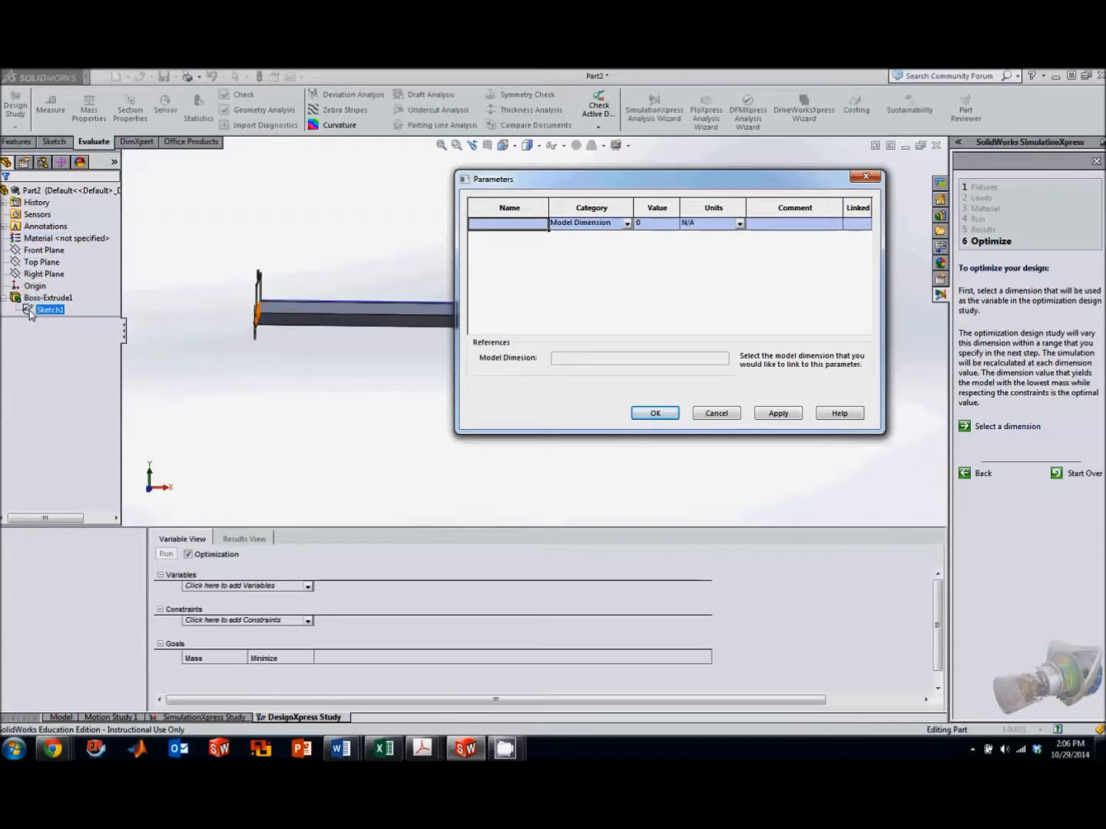
mouse_move(324, 368)
middle_mouse_down()
mouse_move(283, 368)
mouse_move(301, 325)
middle_mouse_up()
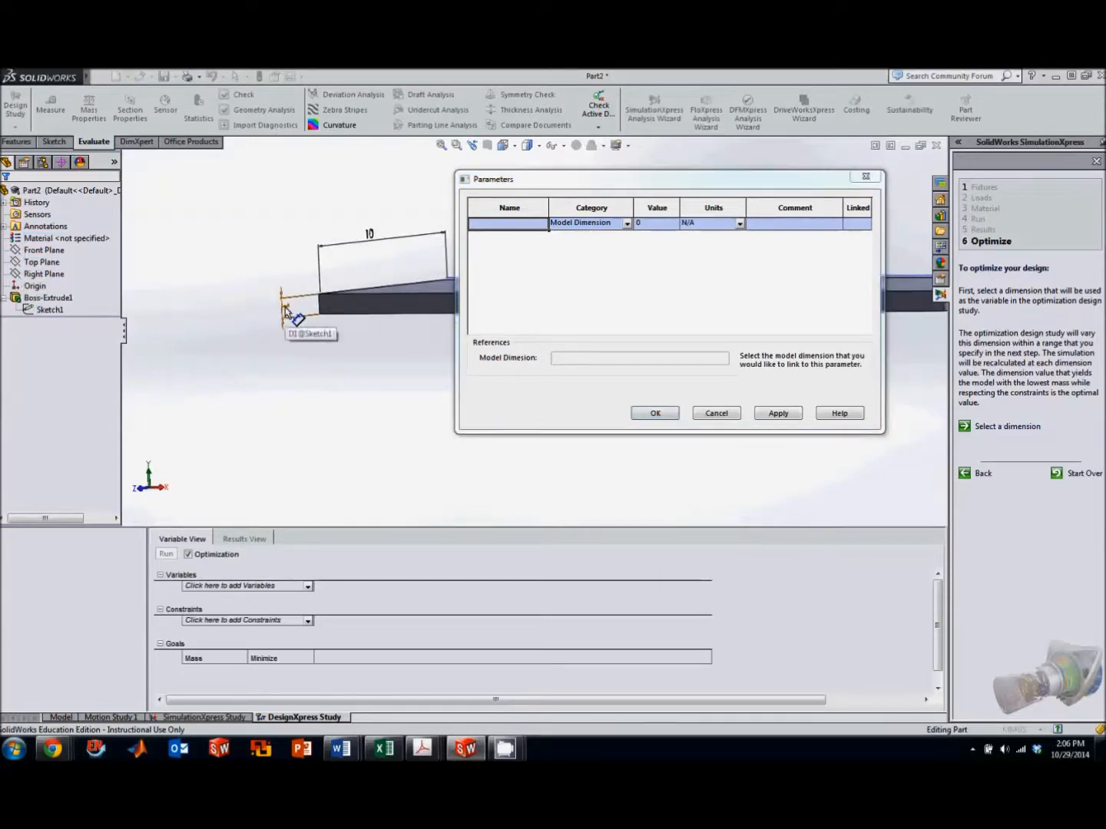
left_click(286, 311)
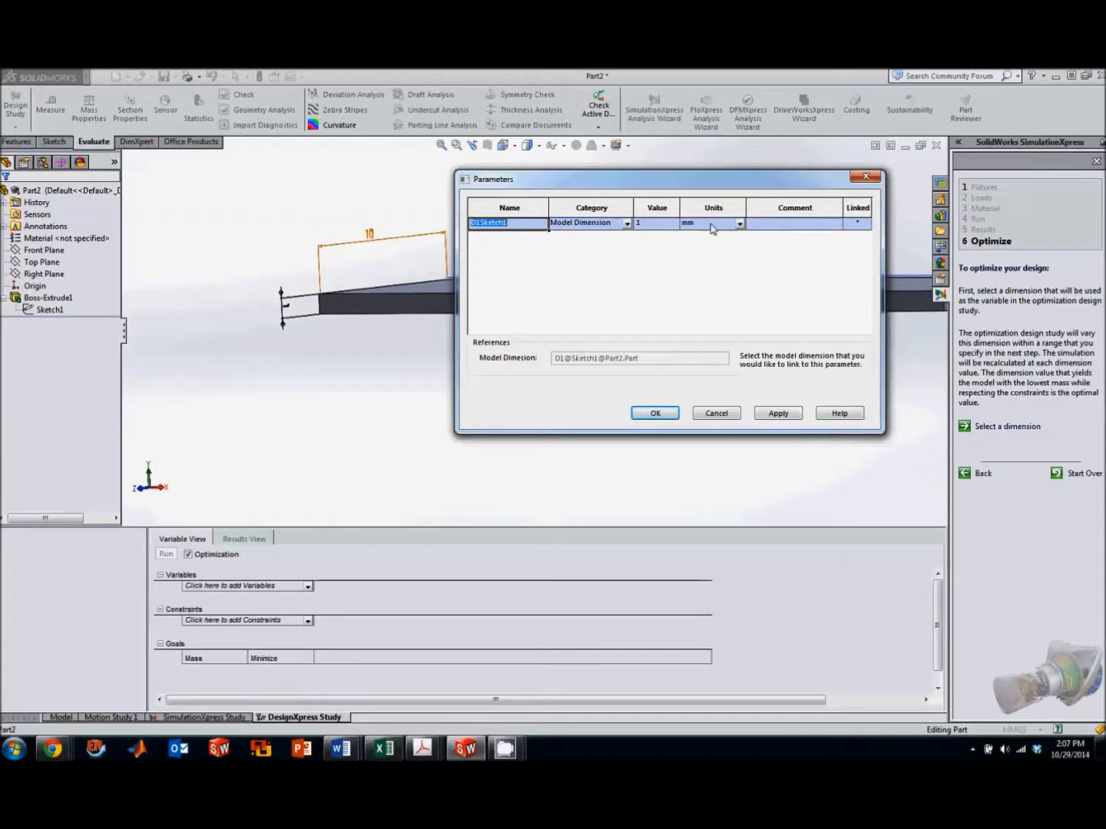
left_click(656, 413)
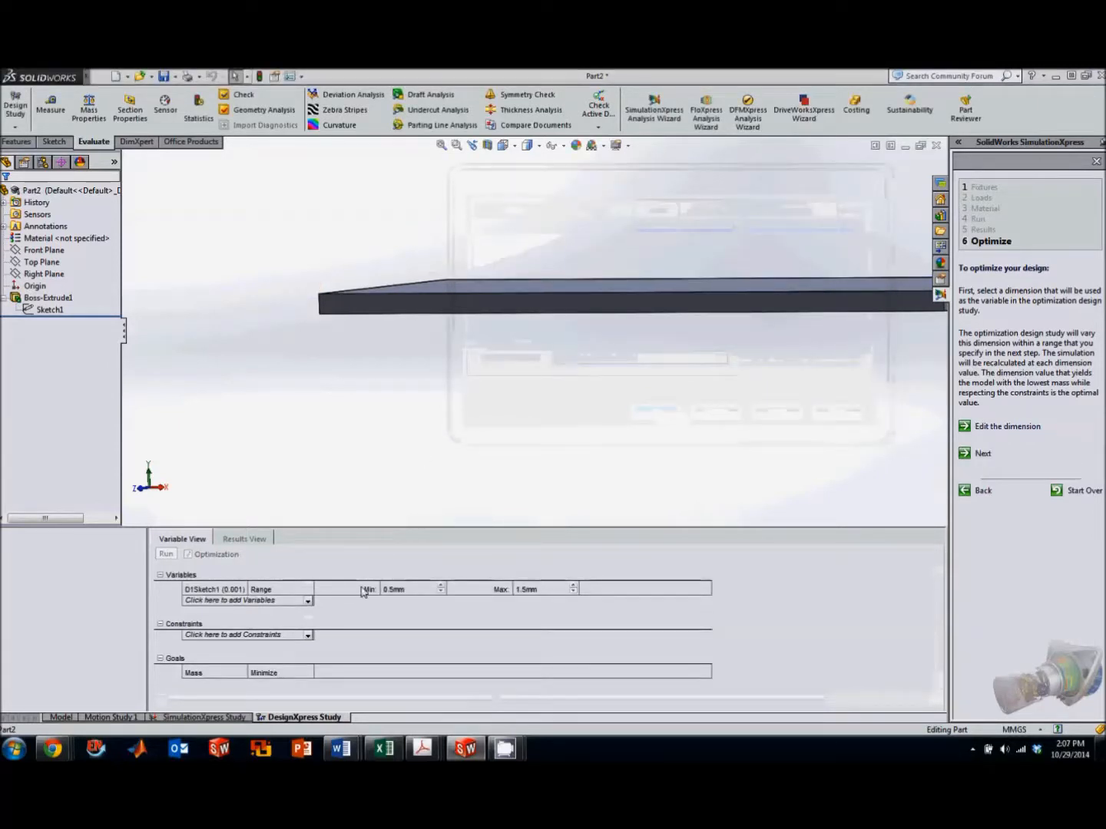
- Set the height variable's optimization range to a minimum of 1 mm and a maximum of 10 mm
left_click(407, 593)
double_click(411, 592)
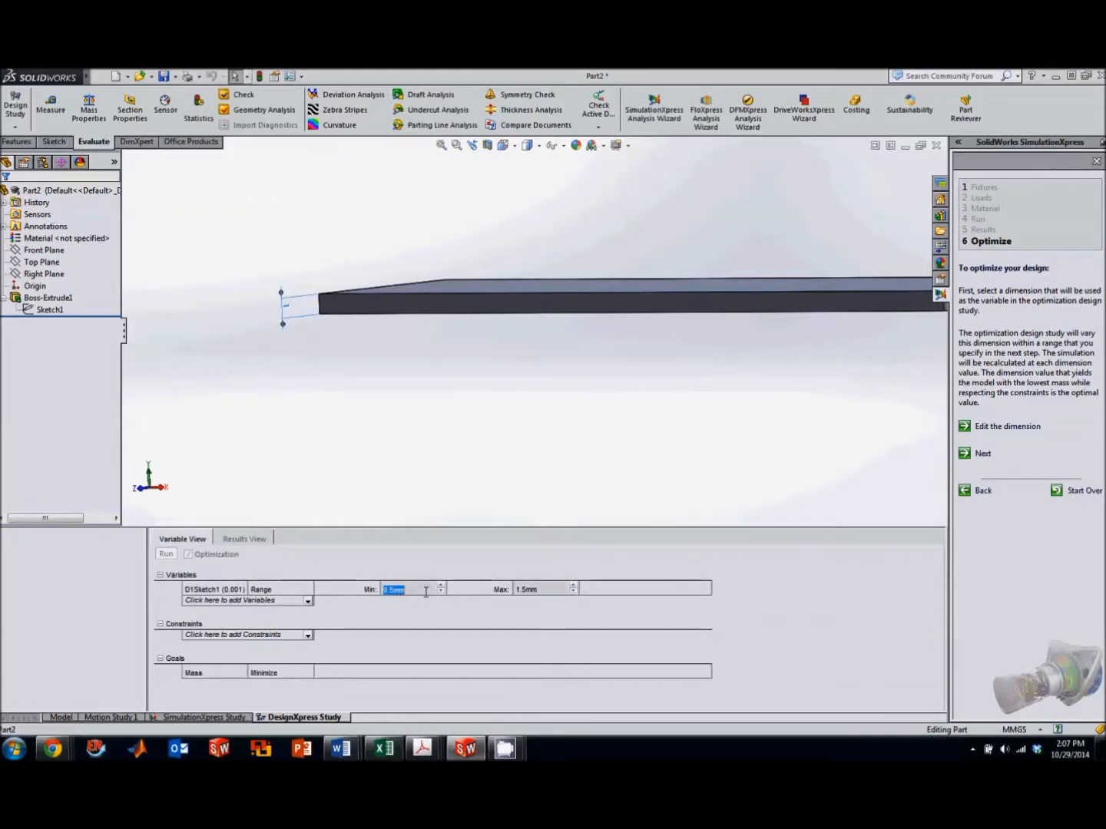
type("1")
double_click(543, 590)
type("10")
double_click(391, 590)
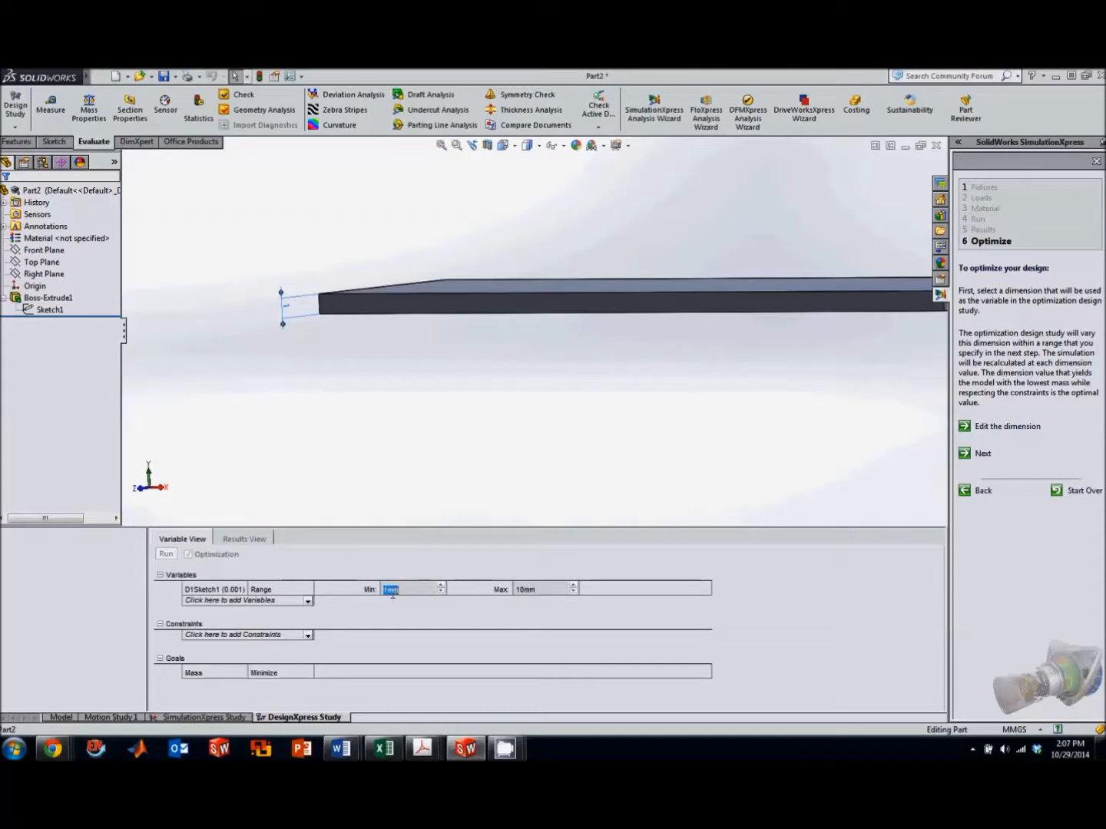
- Add a Factor of Safety constraint with a minimum of 1 and check the Minimize Mass goal against the bar
left_click(307, 637)
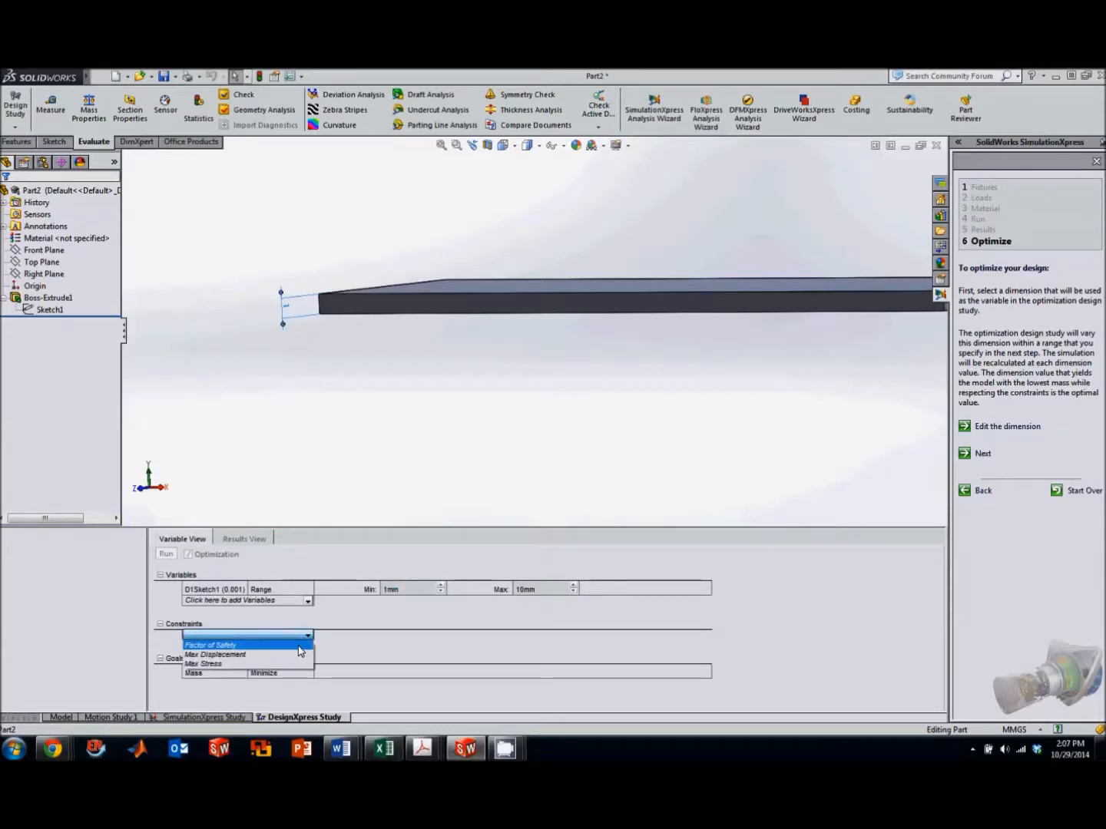
left_click(299, 646)
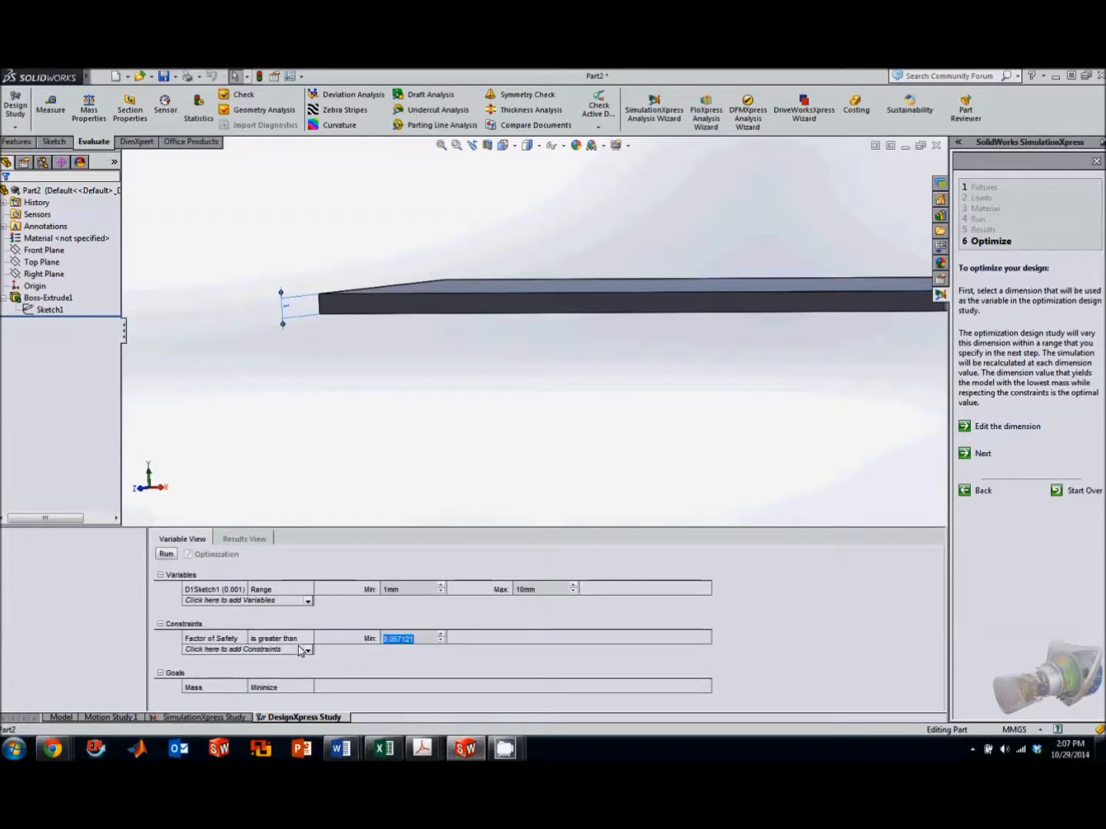
type("1")
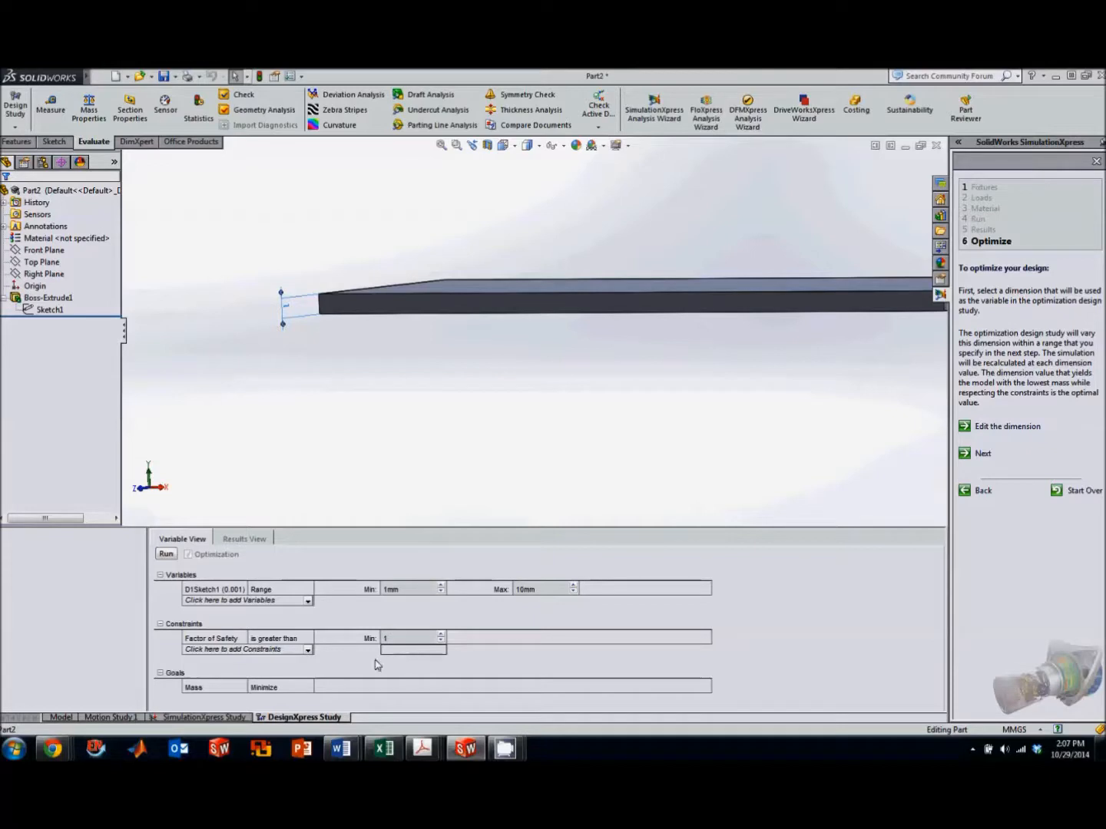
left_click(232, 691)
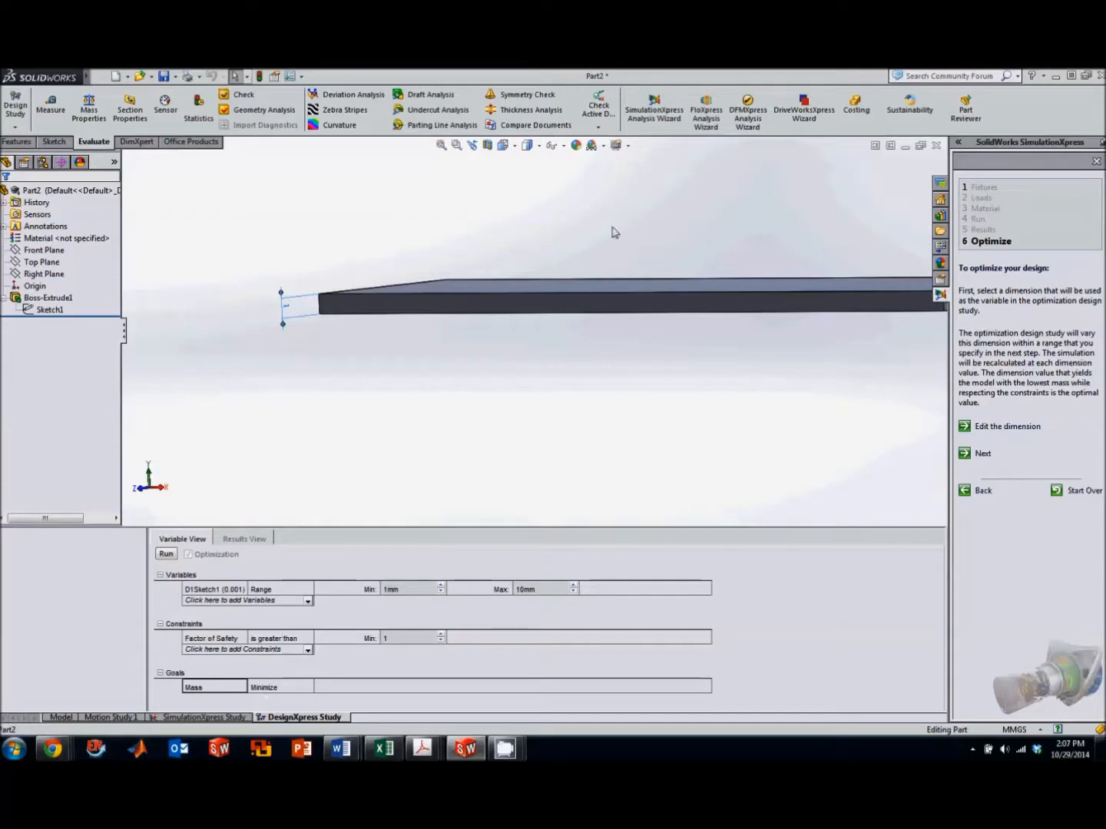
middle_click_drag(538, 395, 842, 379)
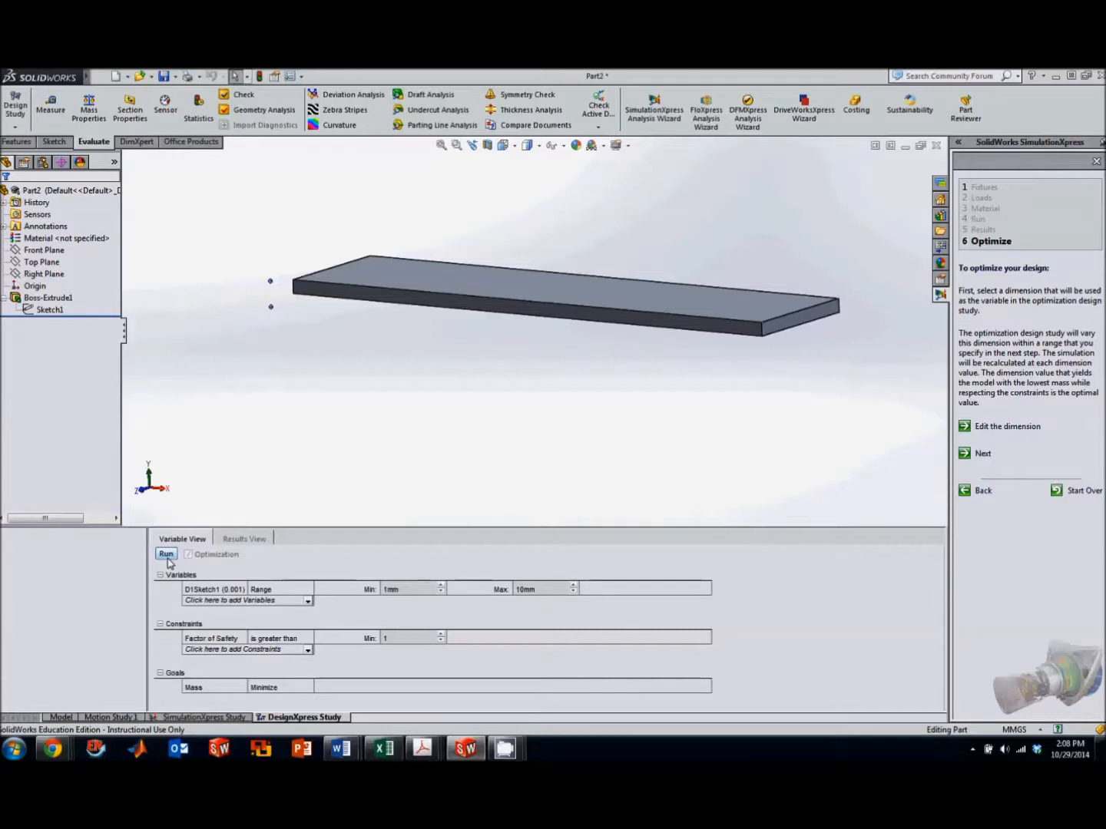
- Run the design optimization and compare the initial and optimal height, factor of safety and mass with the study's setup
left_click(168, 559)
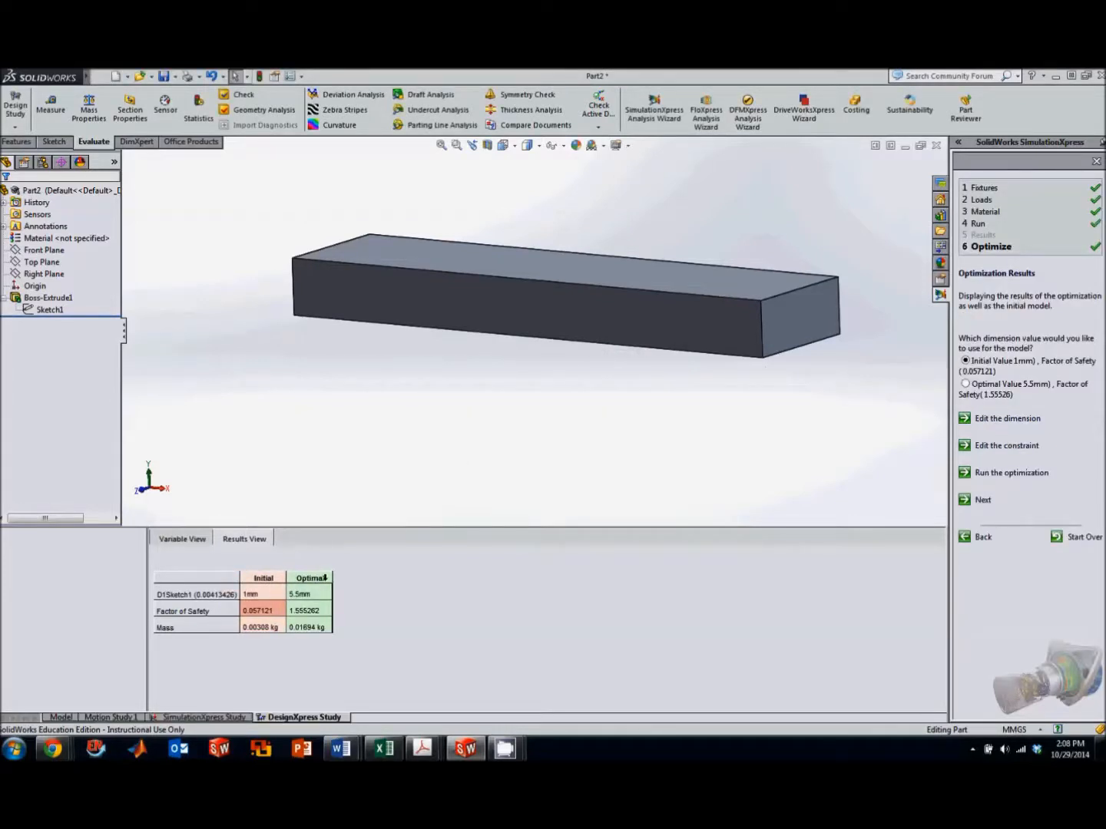
left_click(320, 575)
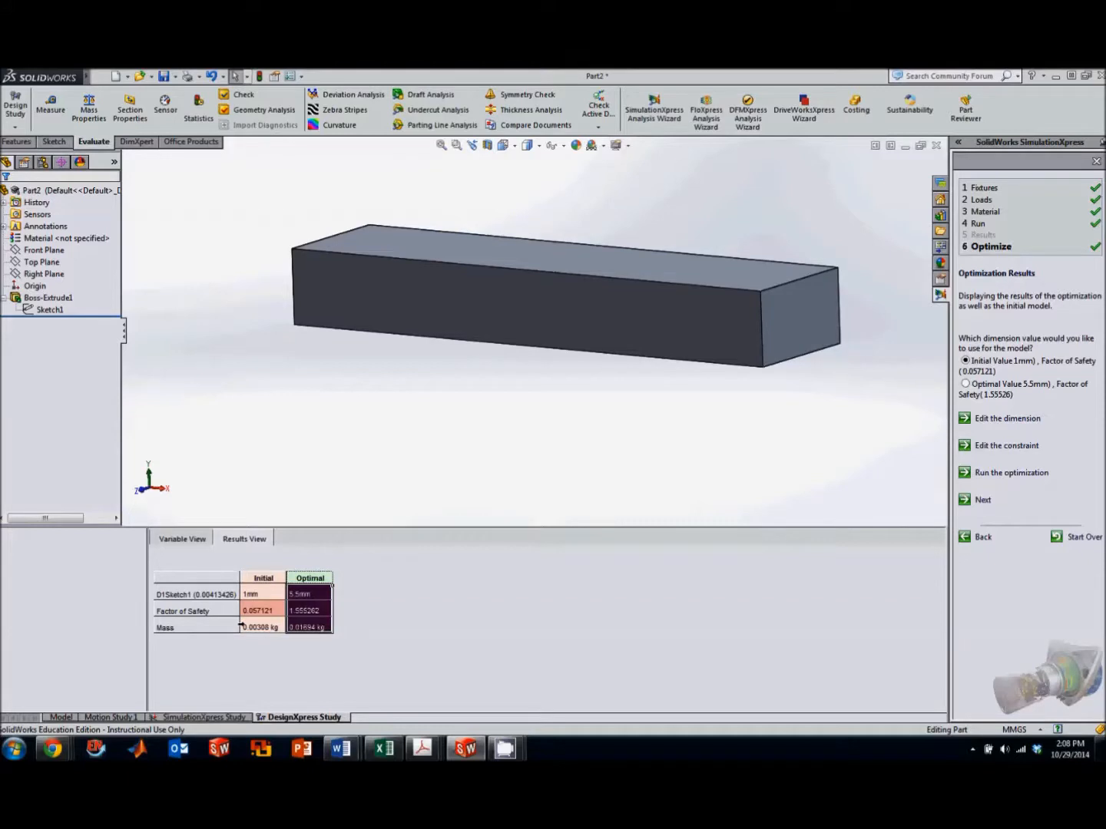
left_click(313, 595)
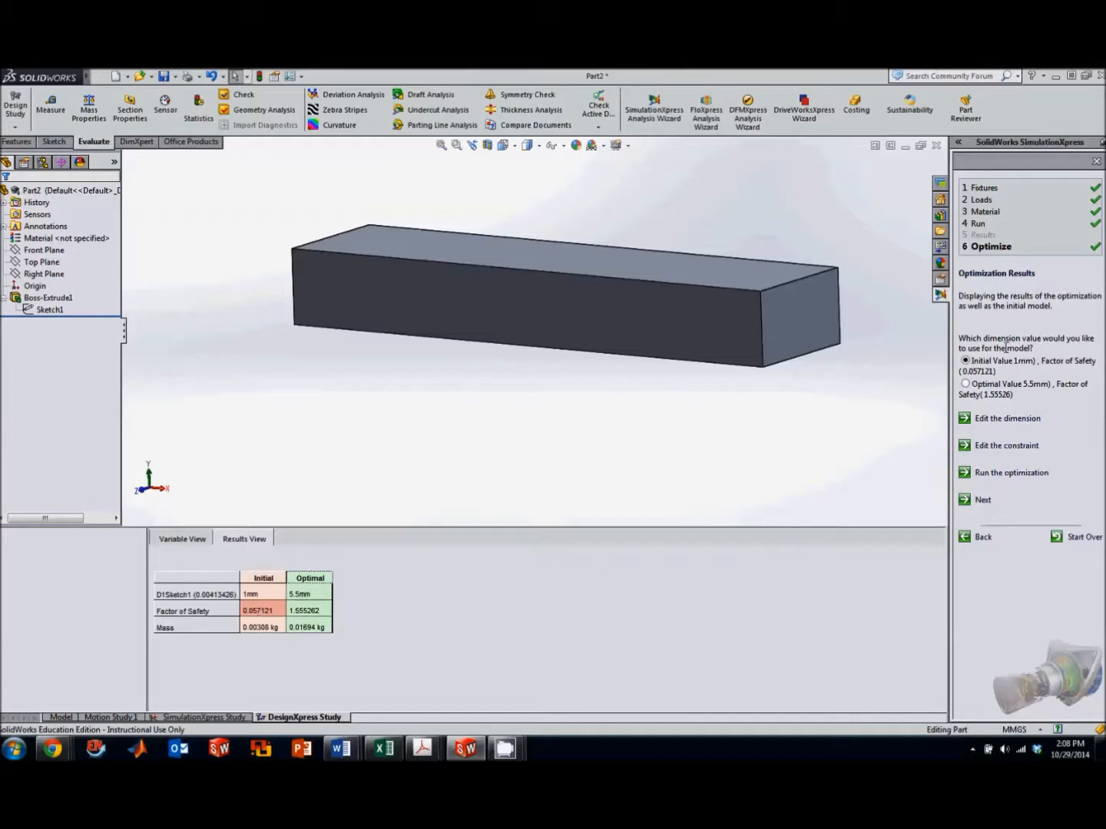
left_click(185, 540)
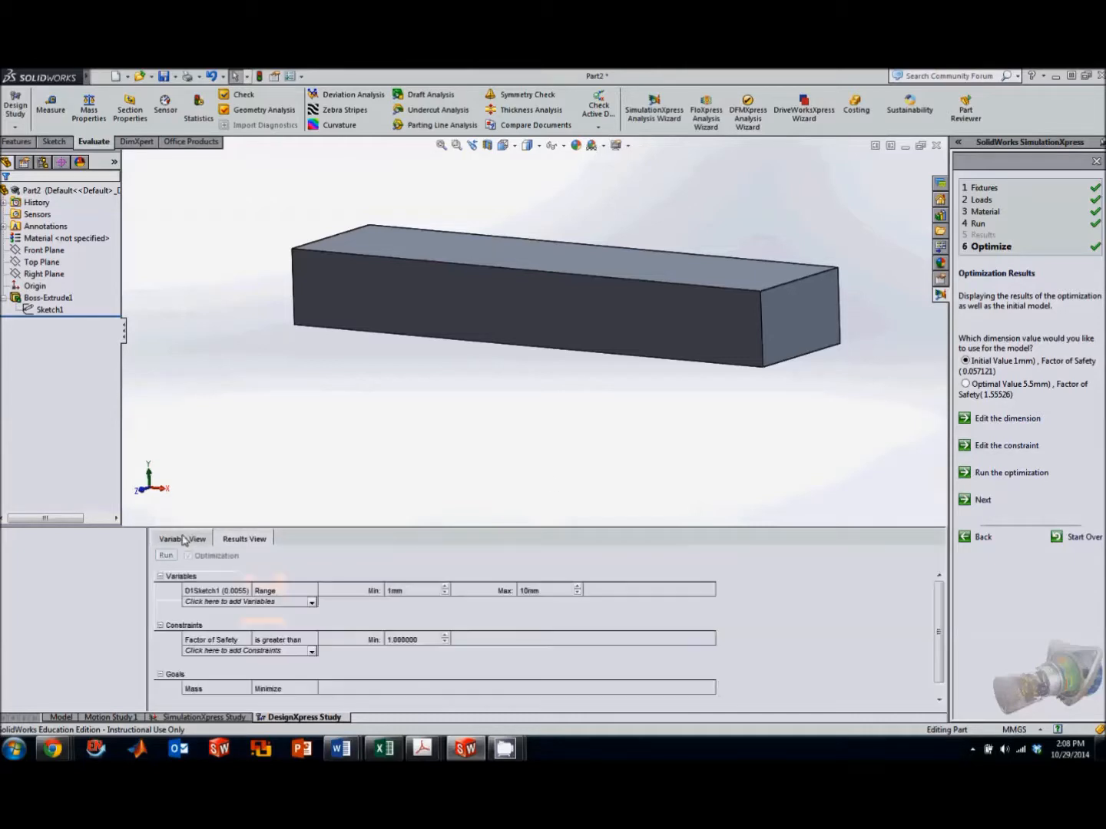
left_click(228, 542)
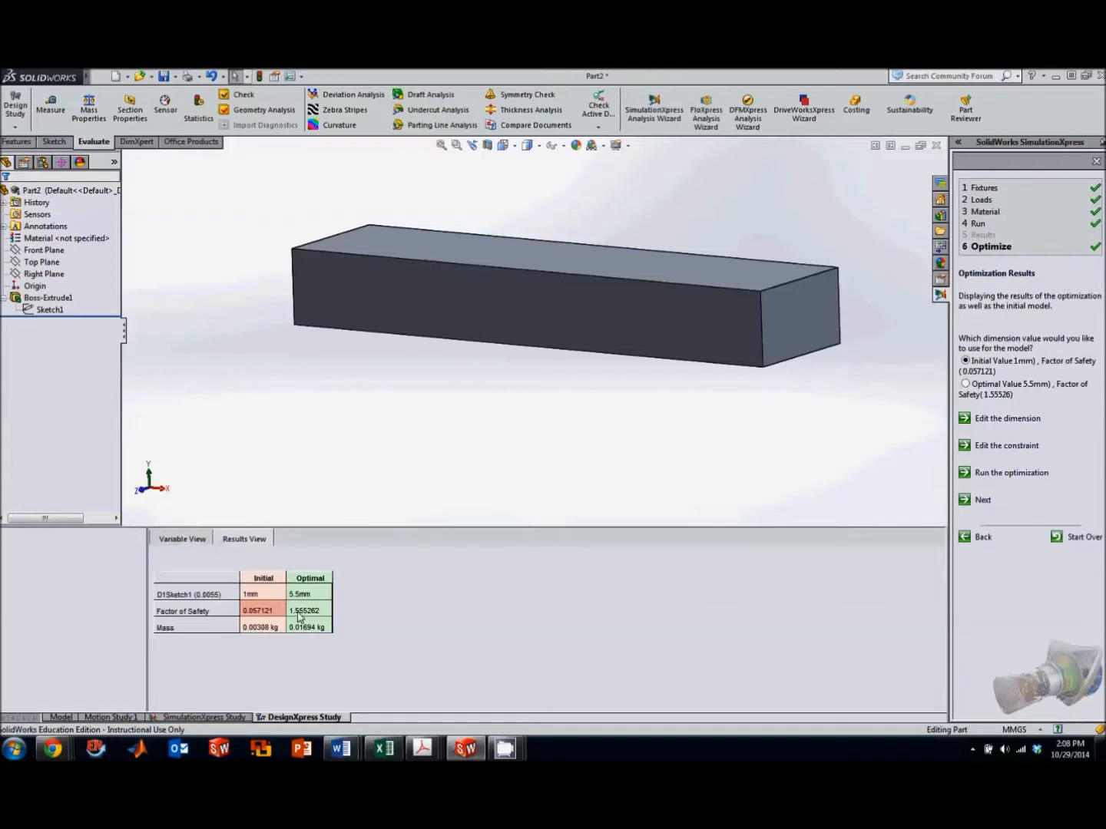
- Set the height variable's range to a minimum of 4 mm and a maximum of 5.5 mm, and rerun the optimization
left_click(203, 541)
left_click(425, 593)
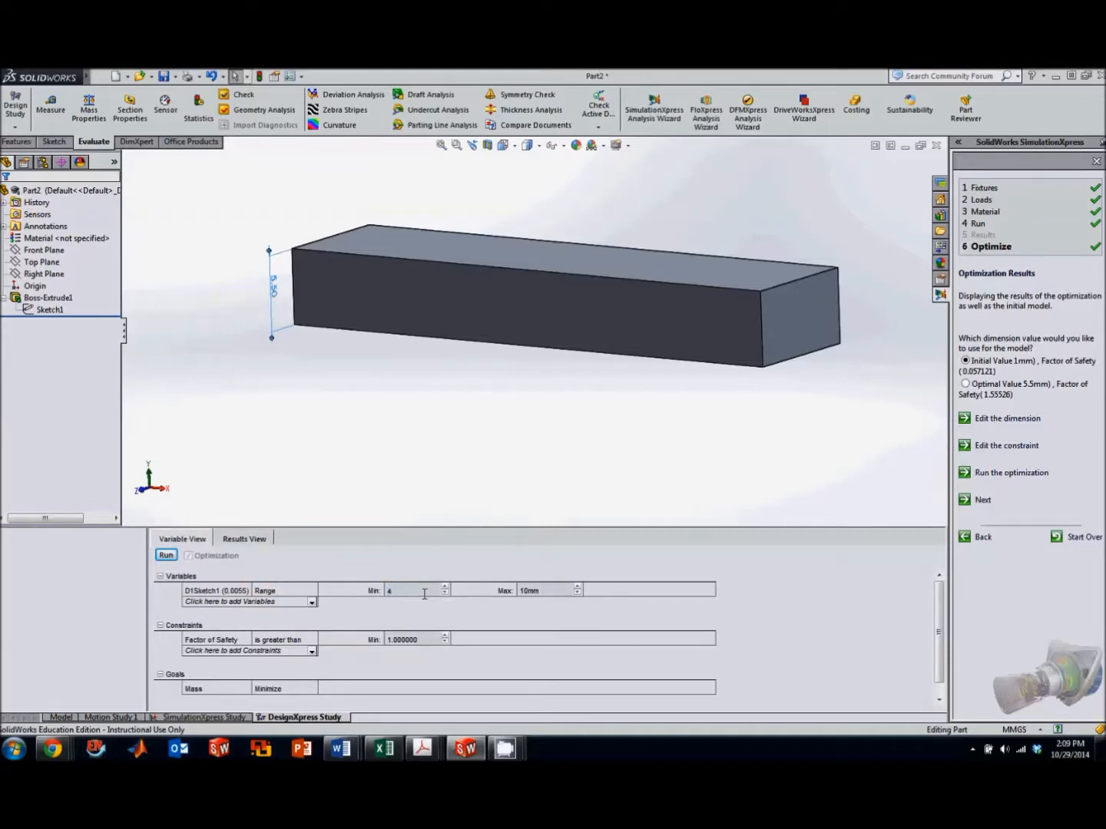
left_click(550, 591)
type("5.5")
left_click(244, 542)
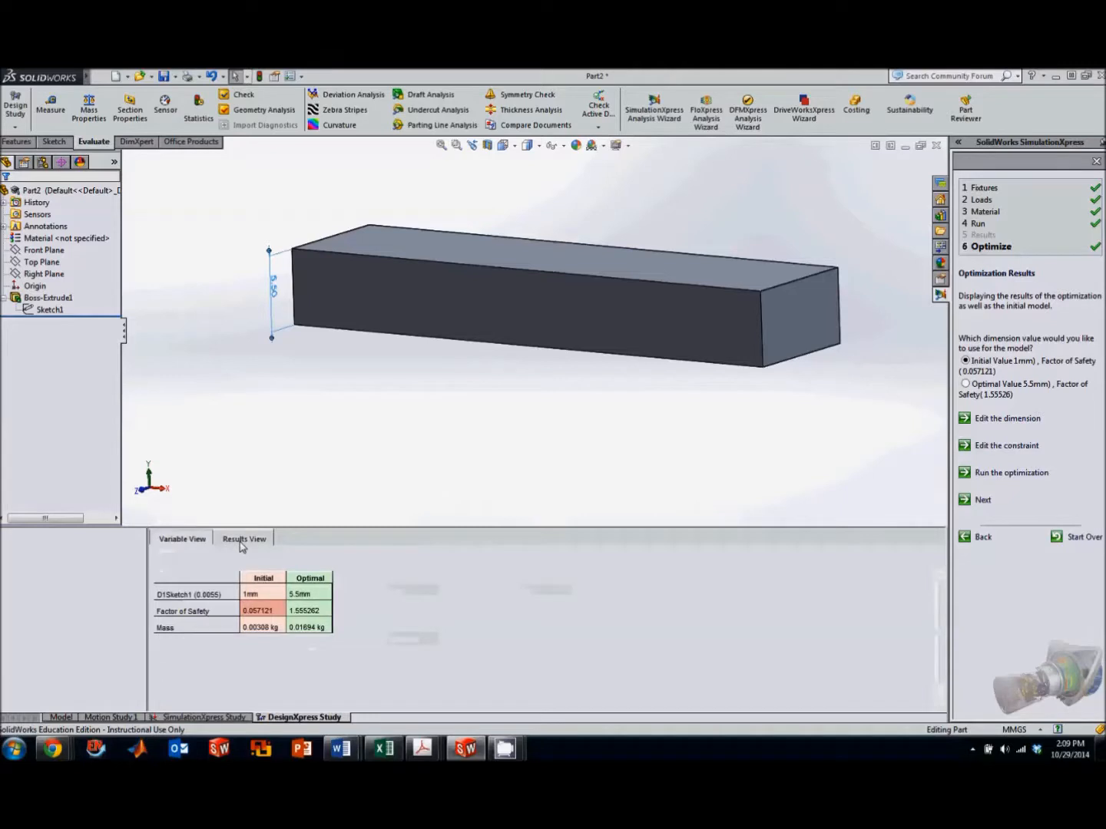
left_click(198, 540)
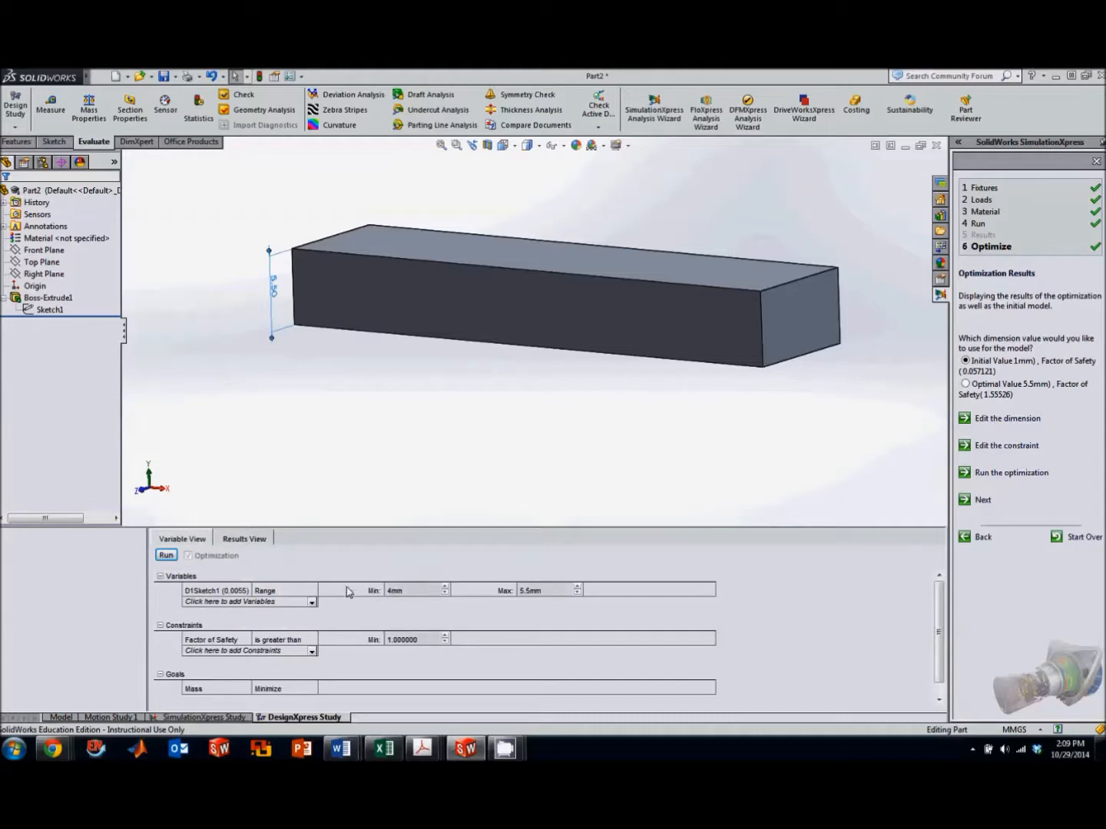
left_click(165, 556)
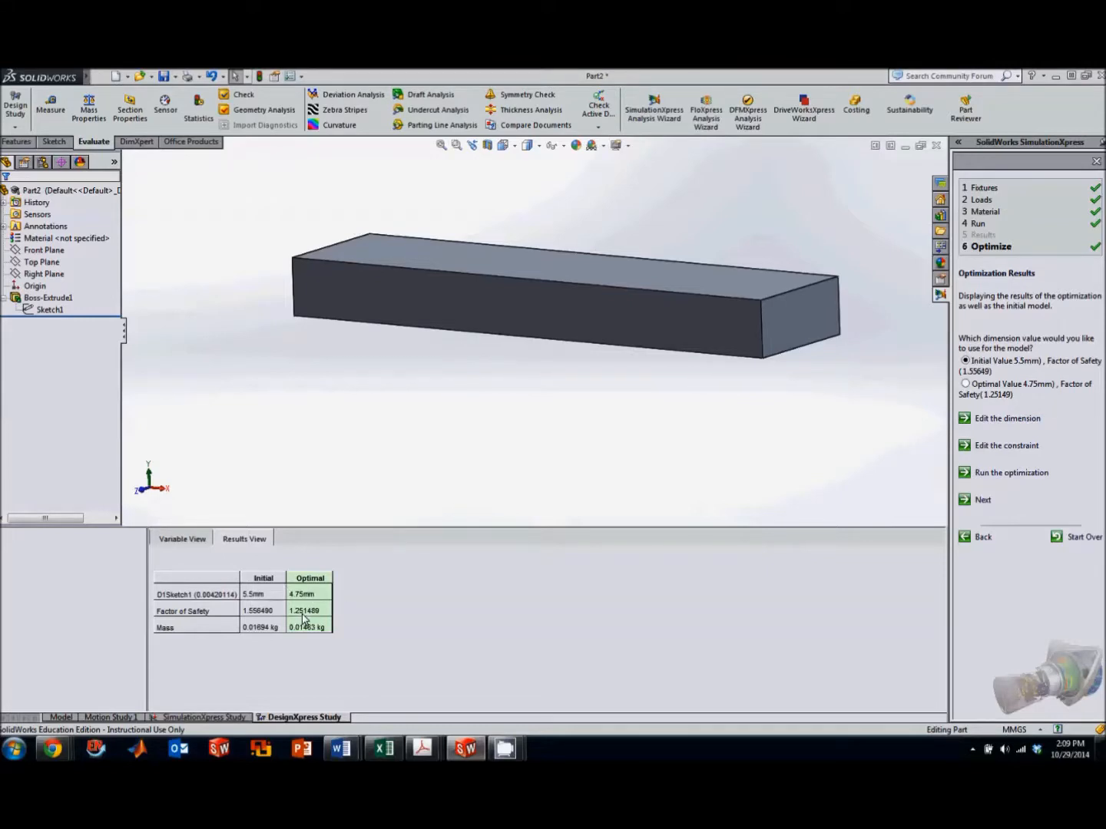
- Set the height variable's range to a minimum of 3 mm and a maximum of 4.75 mm, and rerun the optimization
left_click(167, 540)
left_click(461, 594)
left_click(594, 595)
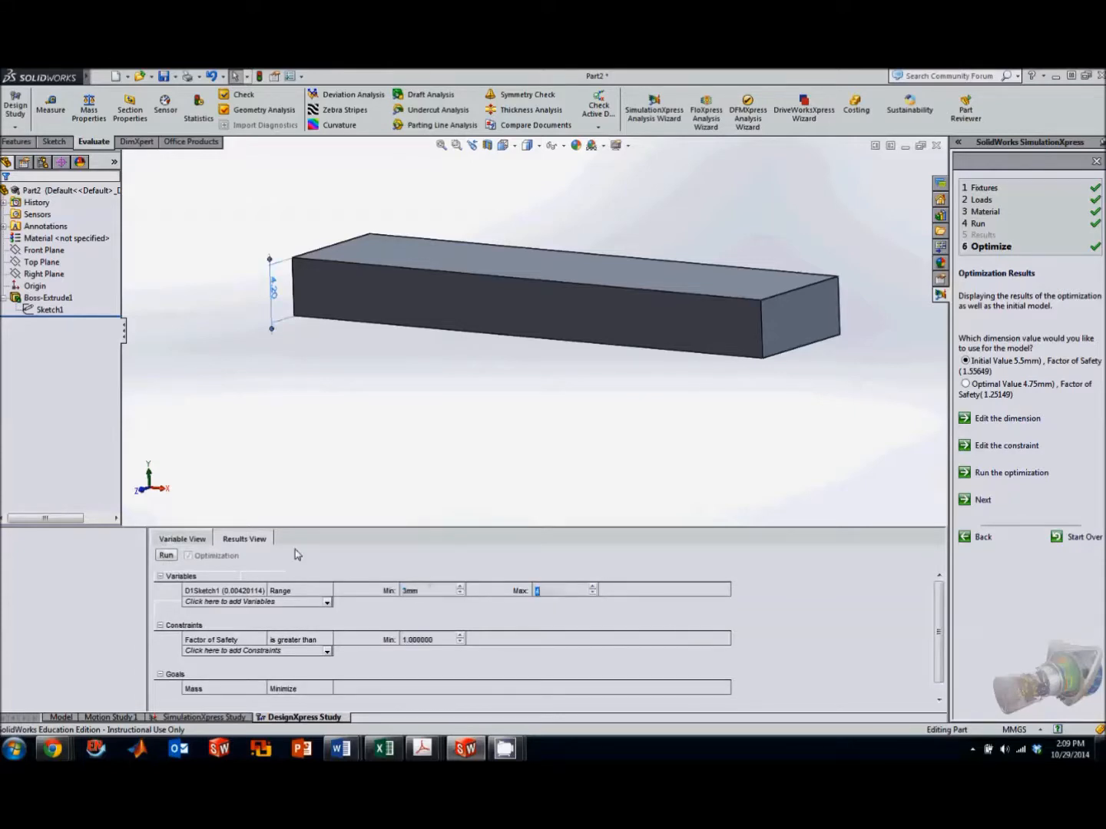
left_click(247, 537)
left_click(532, 595)
left_click(536, 595)
left_click(536, 591)
type(".75mm")
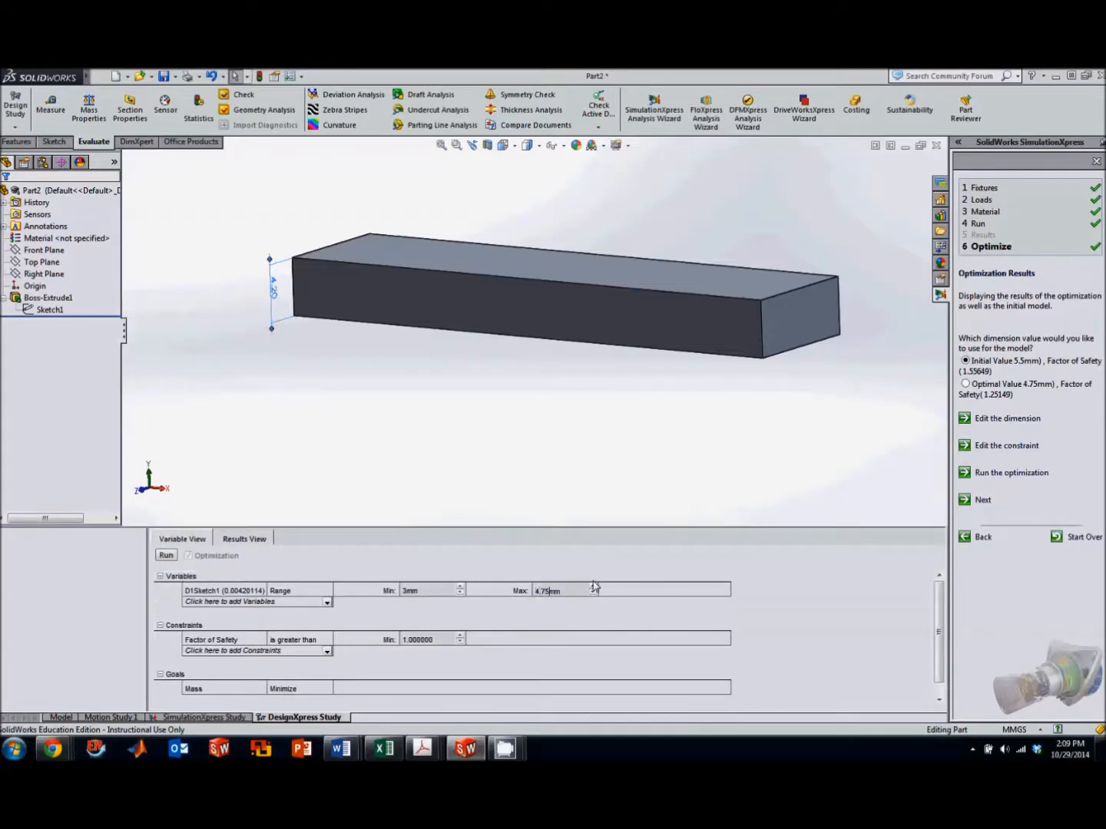
left_click(242, 539)
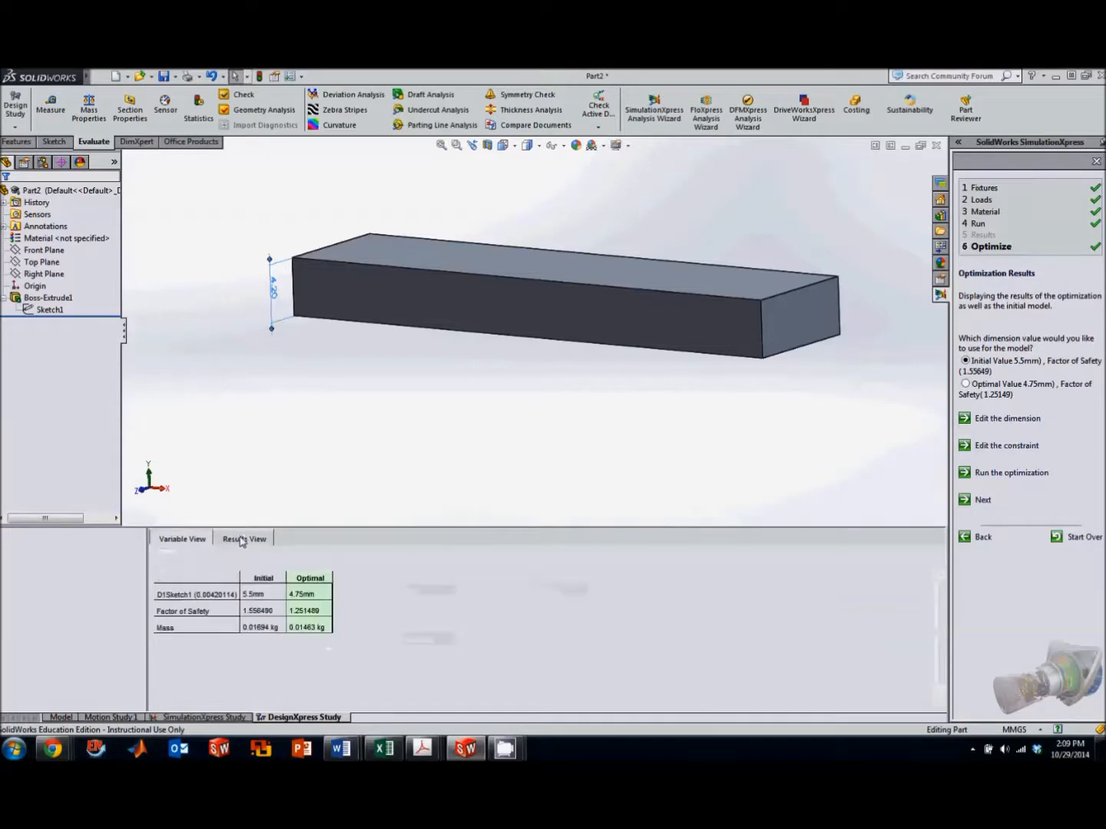
left_click(197, 540)
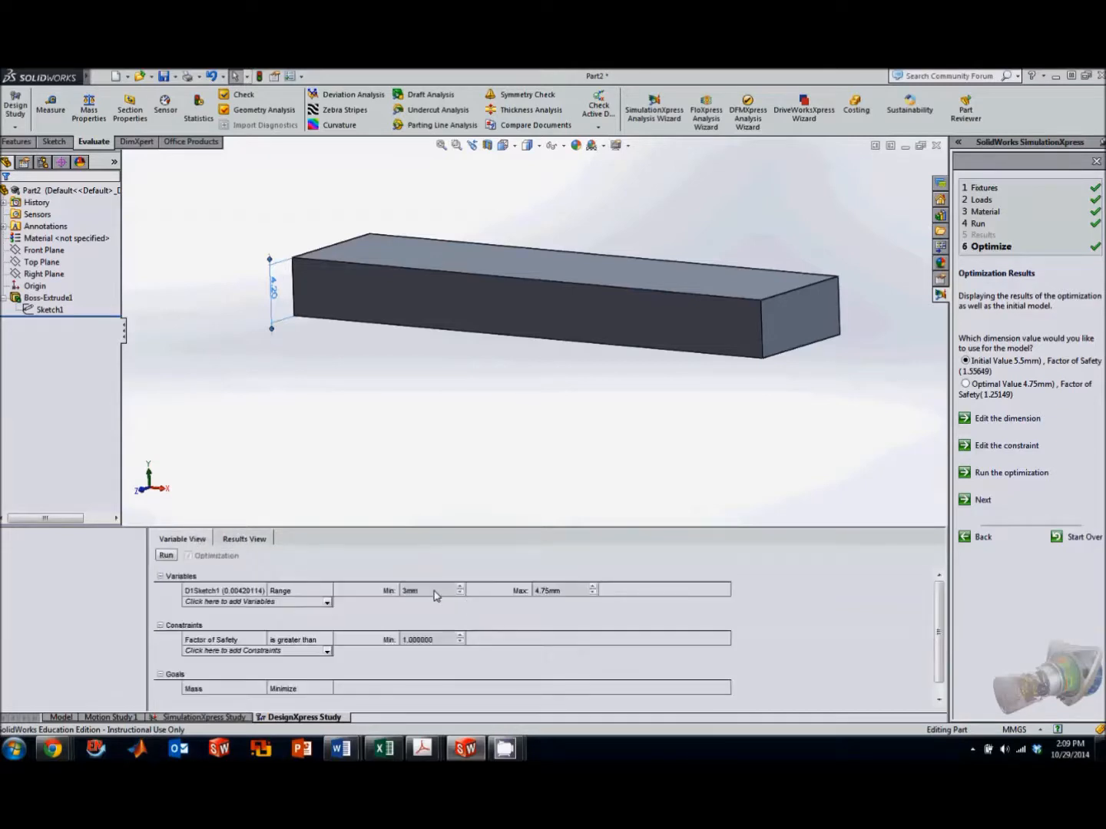
left_click(166, 556)
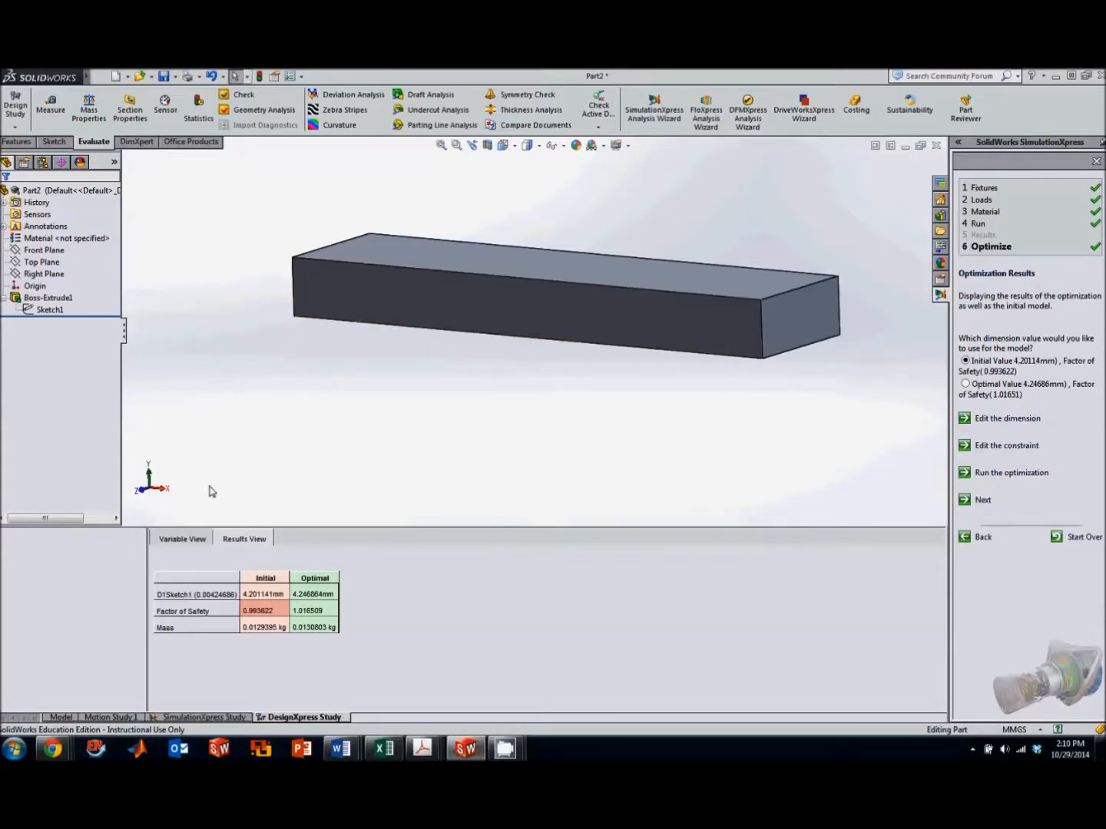
left_click(183, 541)
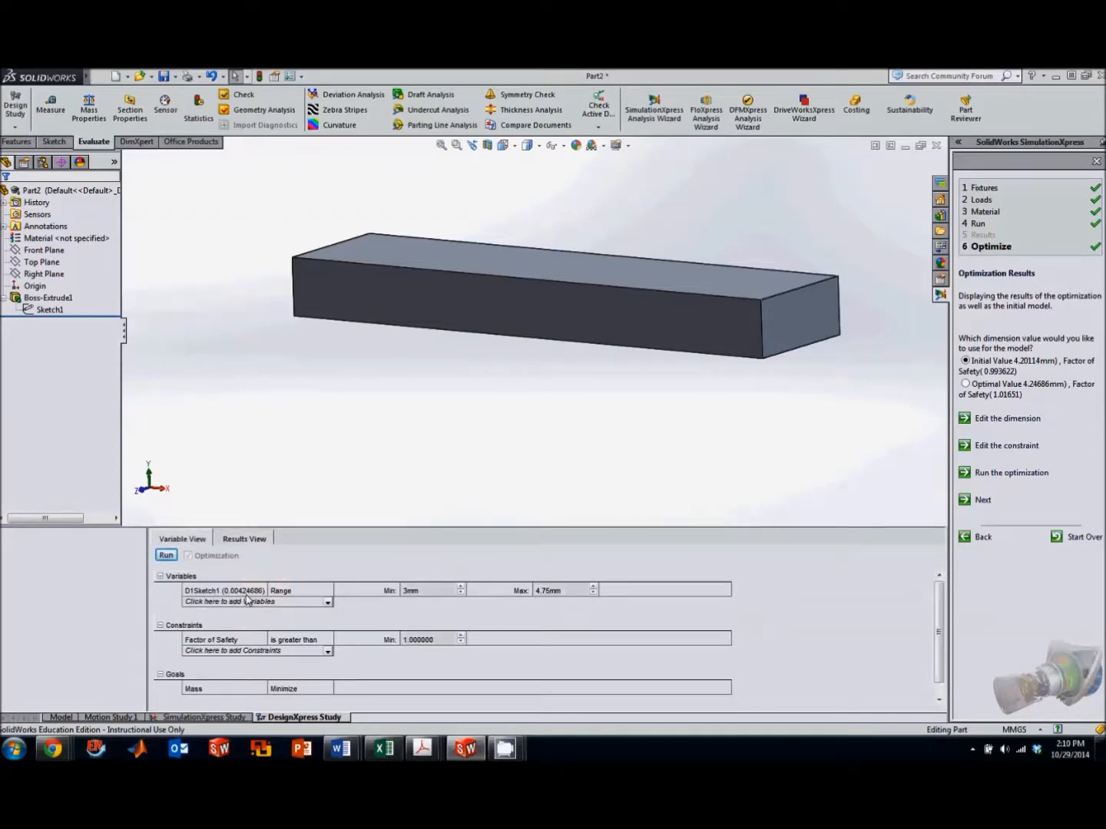
left_click(290, 603)
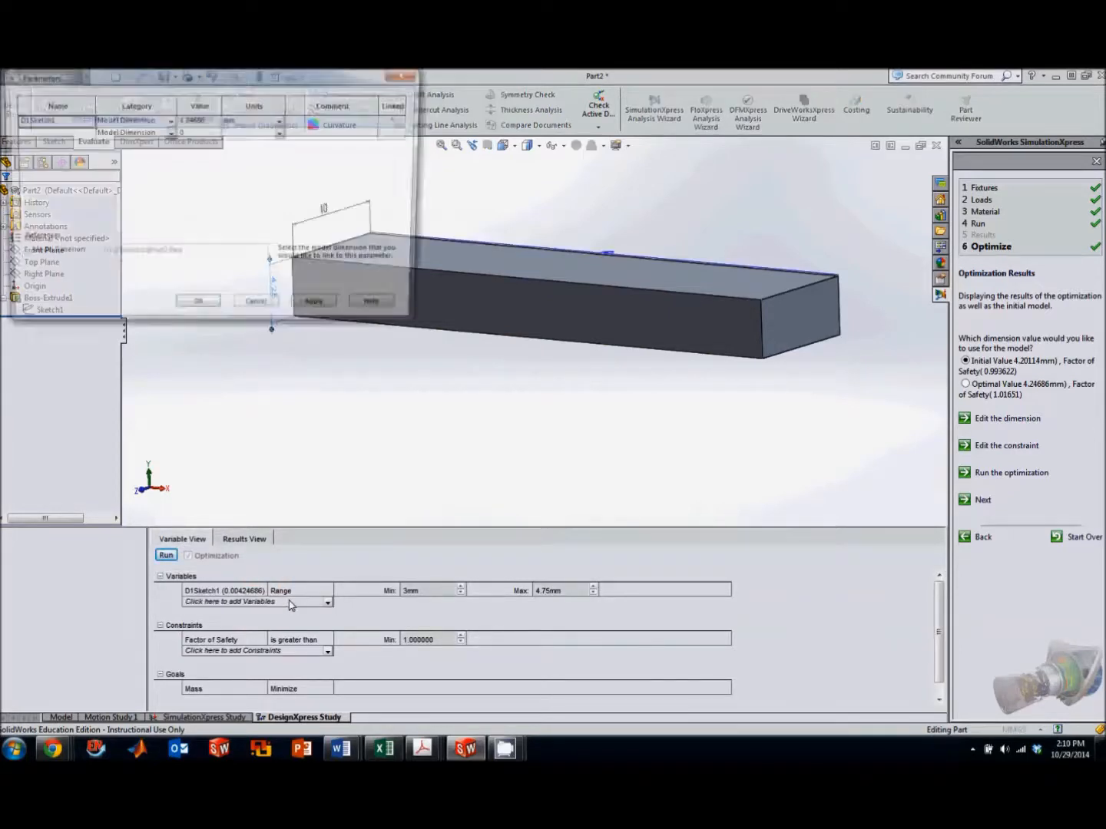
left_click(262, 311)
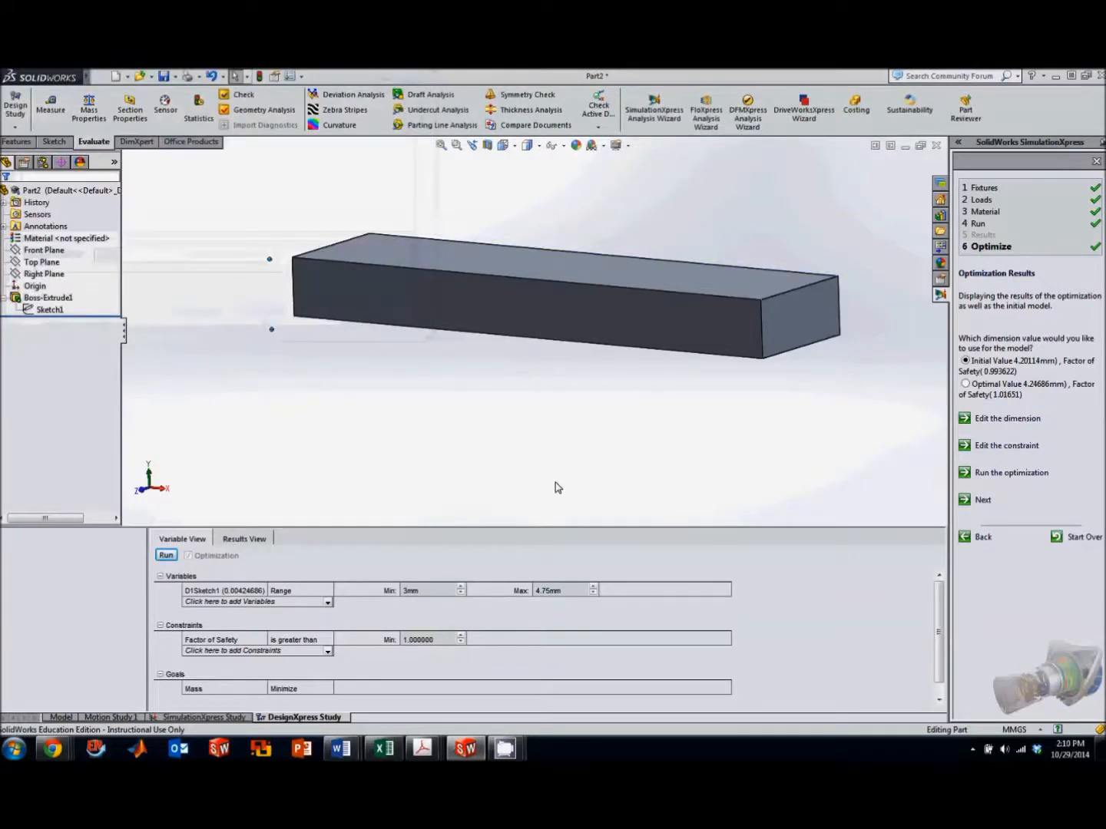